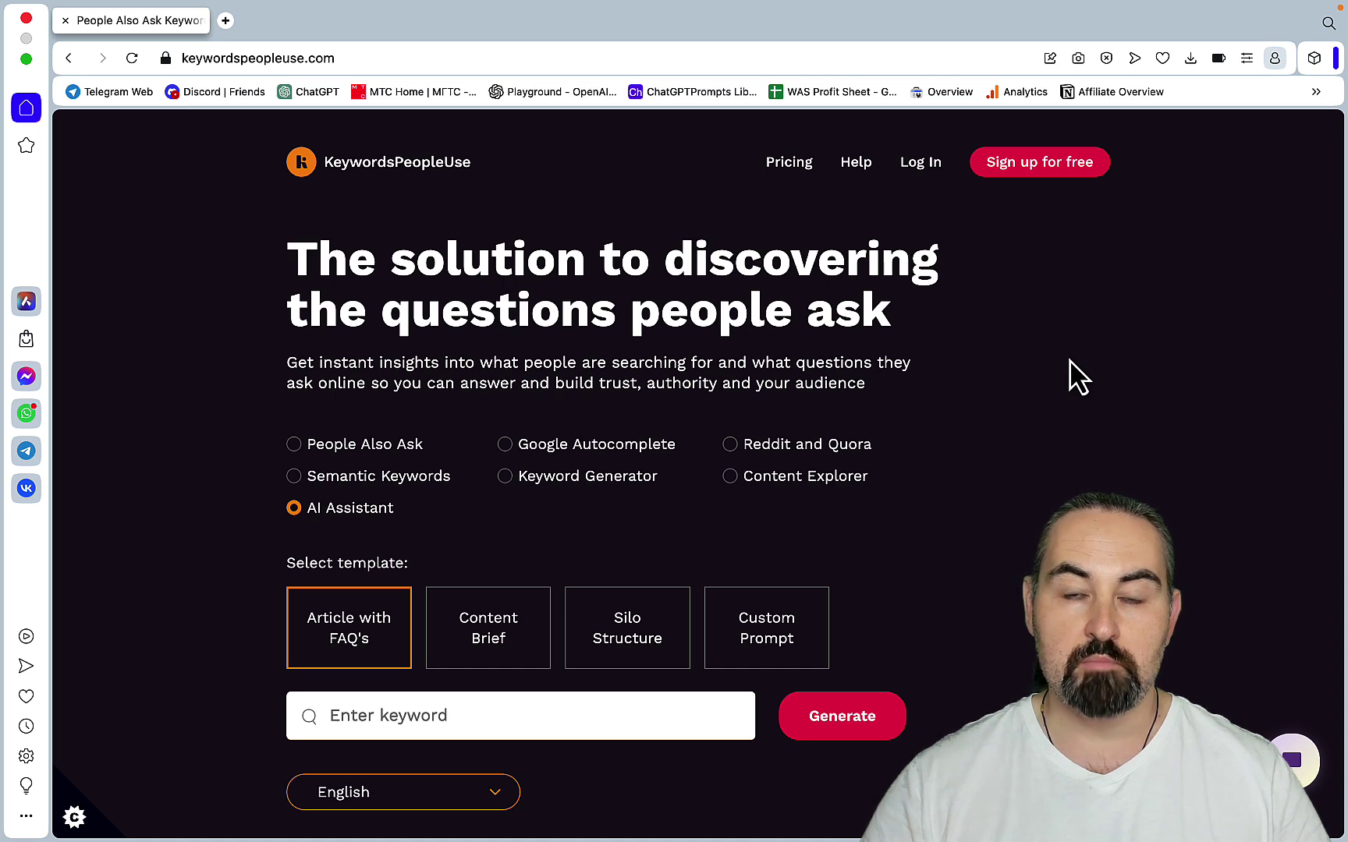
- Search for 'one-arm pushup' using the Content Explorer mode
{"action": "scroll", "coordinate": [1079, 378], "scroll_direction": "down", "scroll_amount": 3}
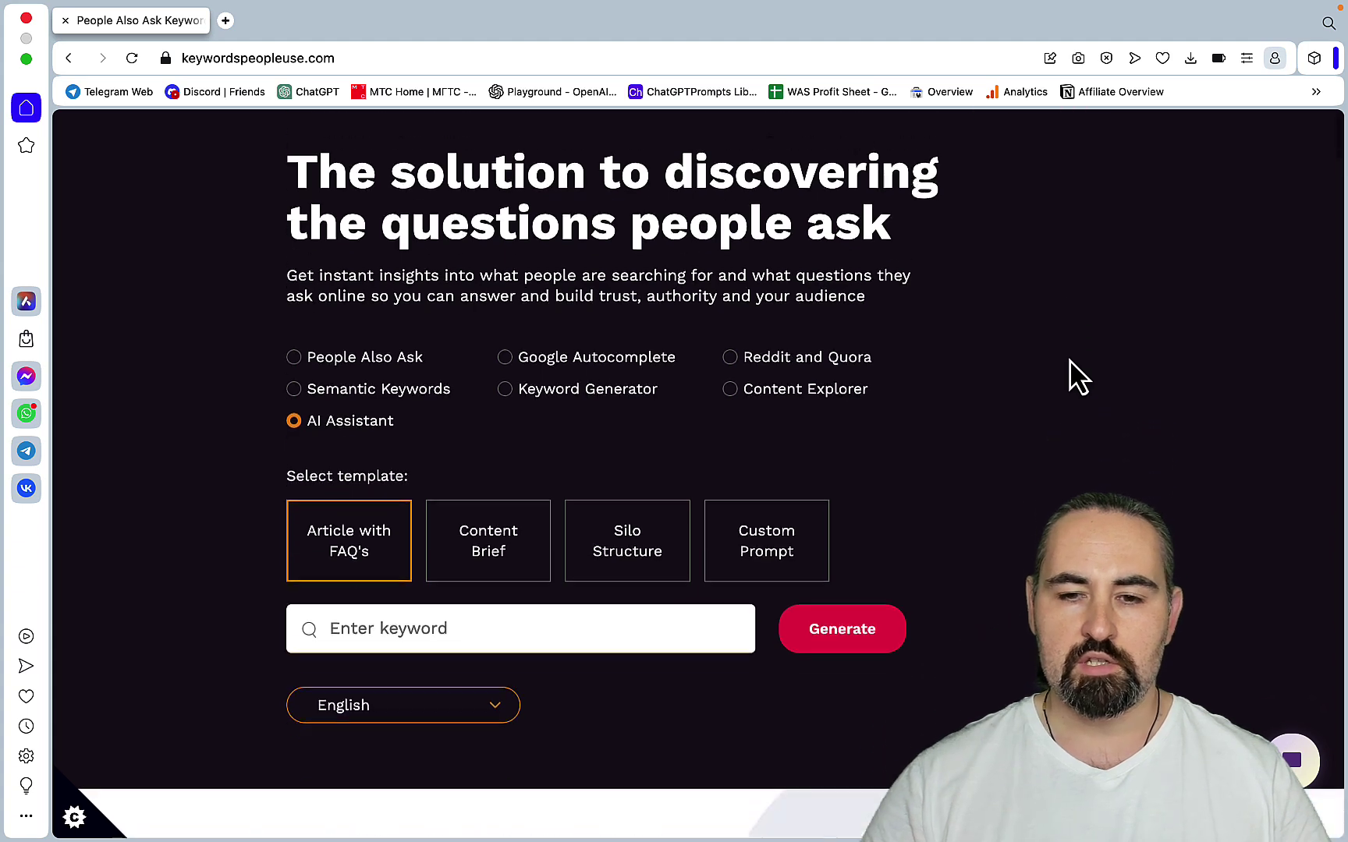
{"action": "scroll", "coordinate": [1078, 378], "scroll_direction": "up", "scroll_amount": 2}
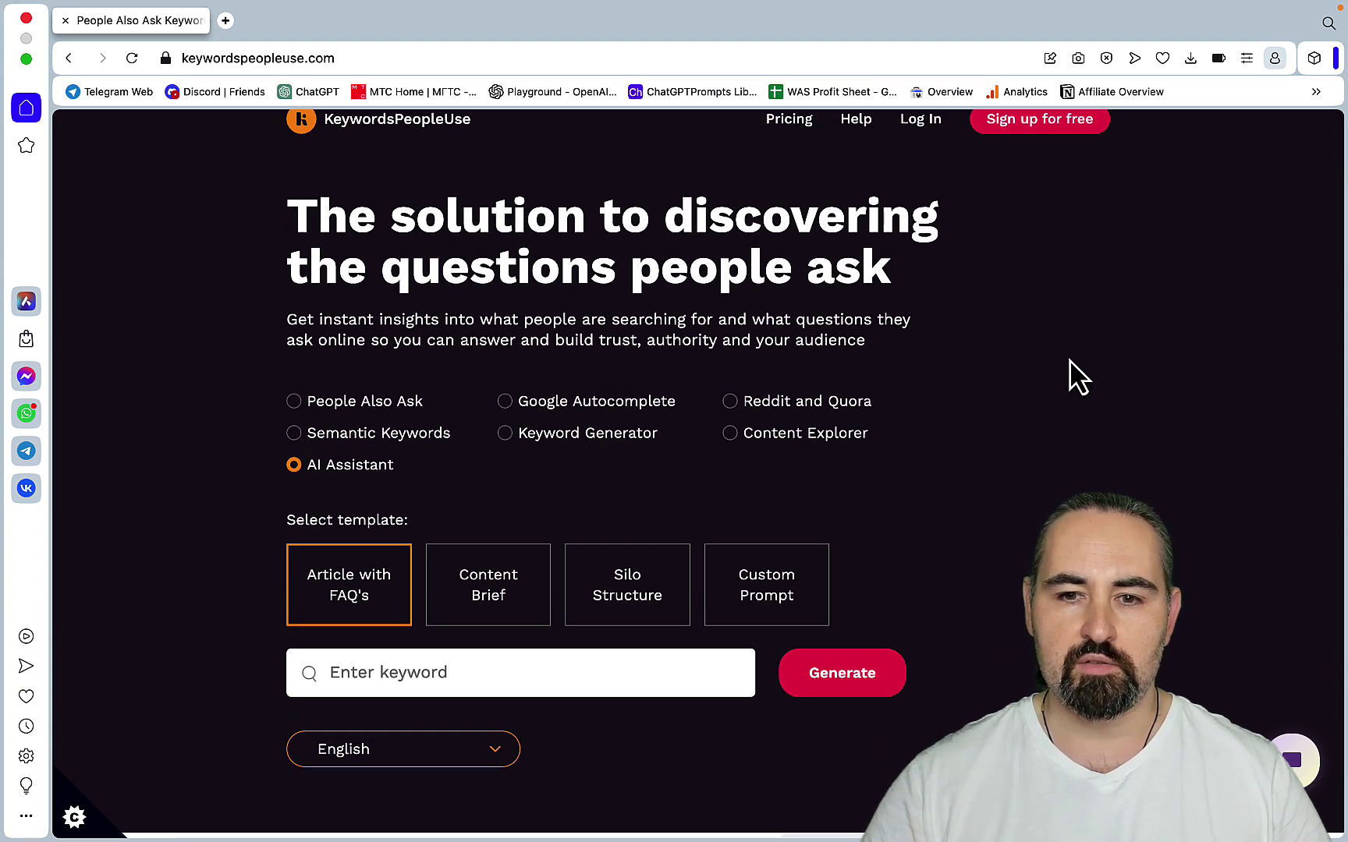
{"action": "scroll", "coordinate": [1079, 378], "scroll_direction": "up", "scroll_amount": 1}
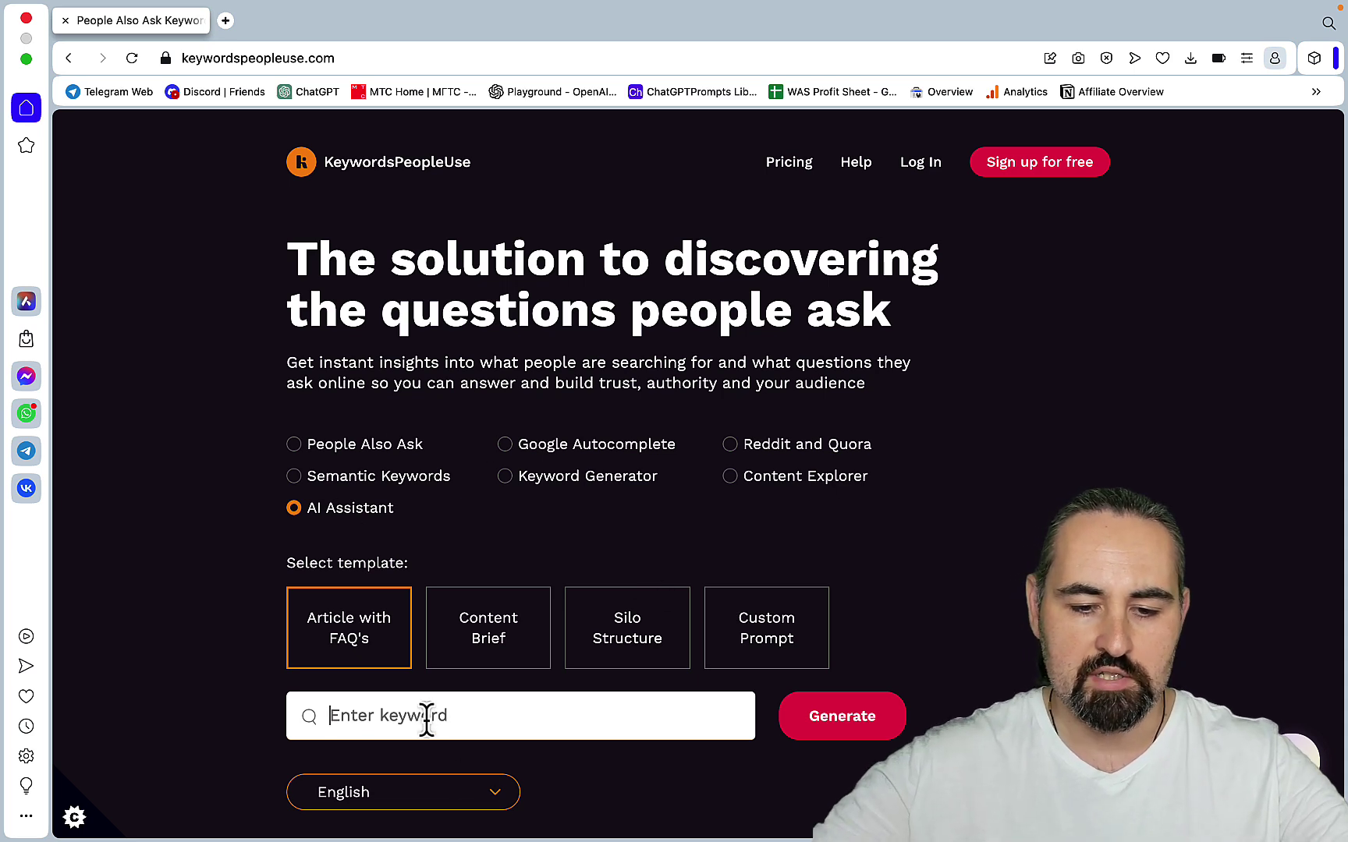
{"action": "type", "text": "a"}
{"action": "key", "text": "BackSpace"}
{"action": "type", "text": "one ar"}
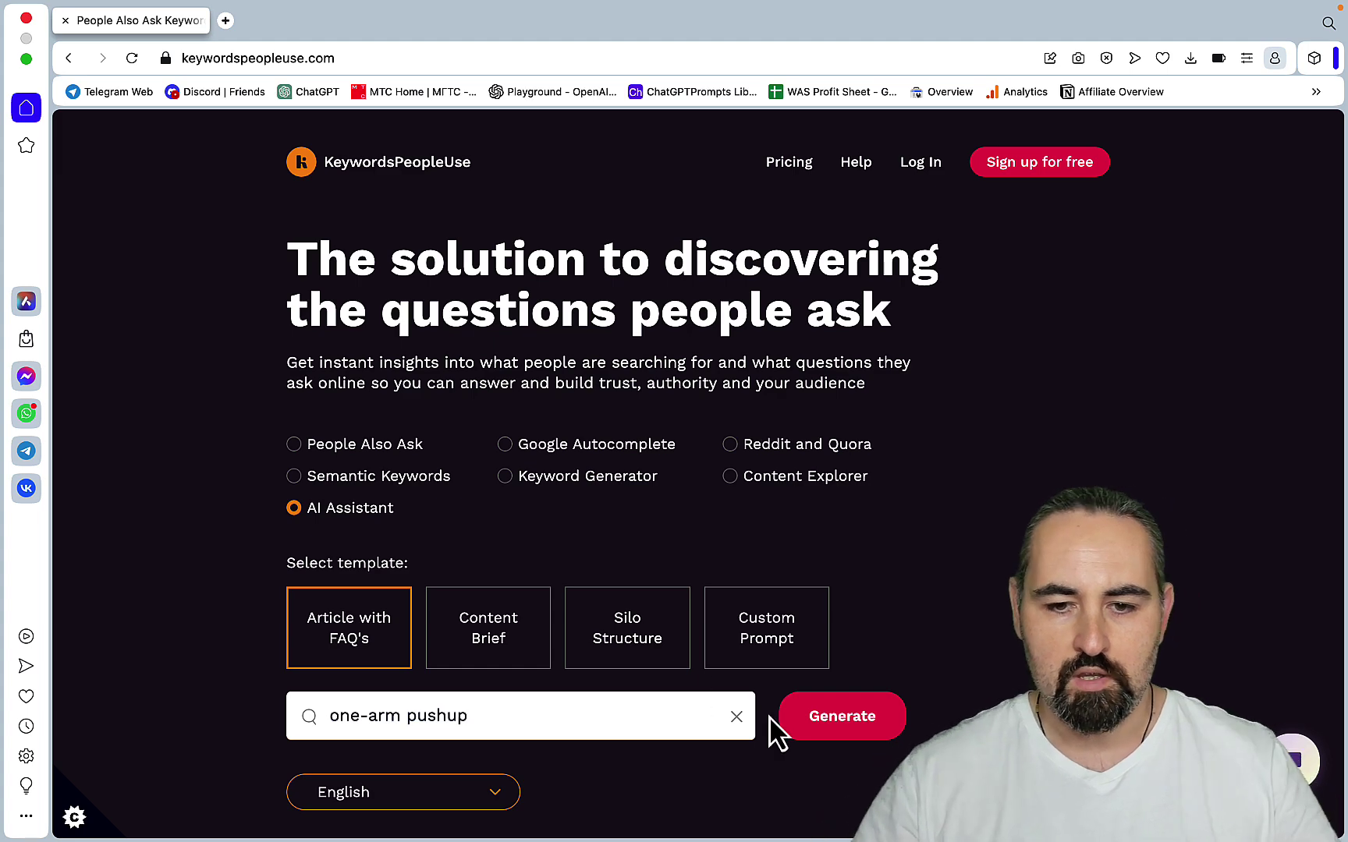
{"action": "left_click", "coordinate": [730, 477]}
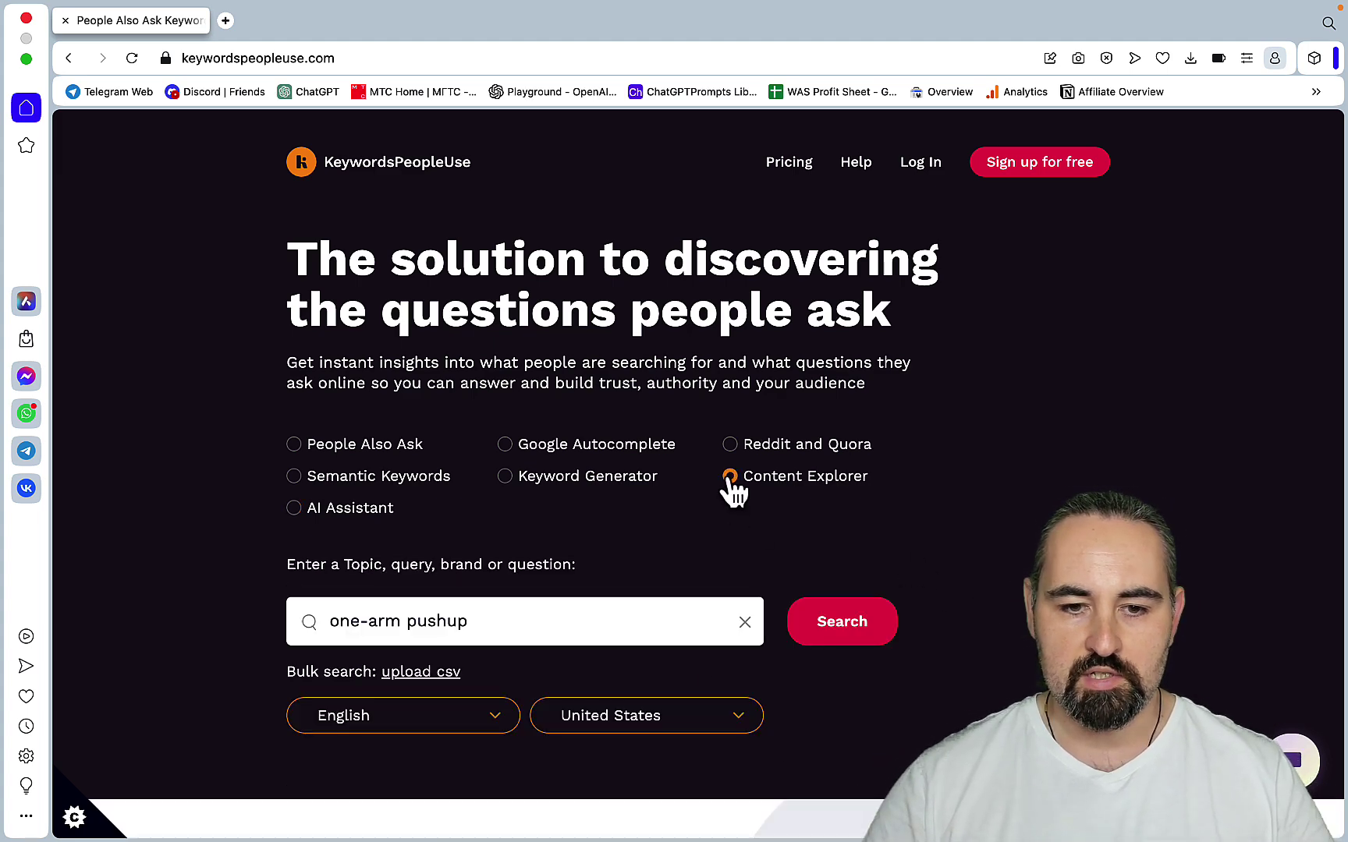
{"action": "left_click", "coordinate": [885, 621]}
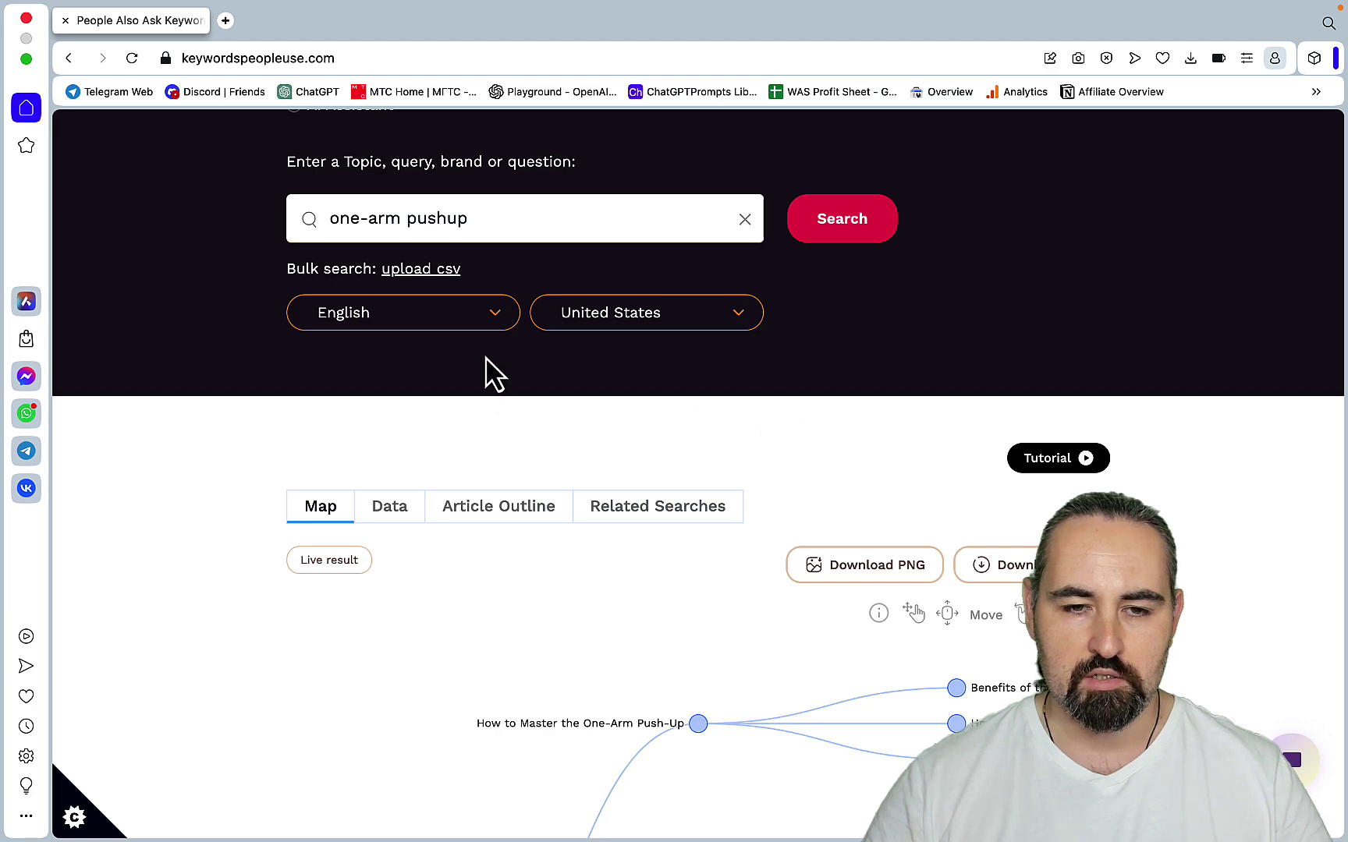
- Scroll through the resulting map of article headings and their subtopics
{"action": "scroll", "coordinate": [929, 445], "scroll_direction": "down", "scroll_amount": 5}
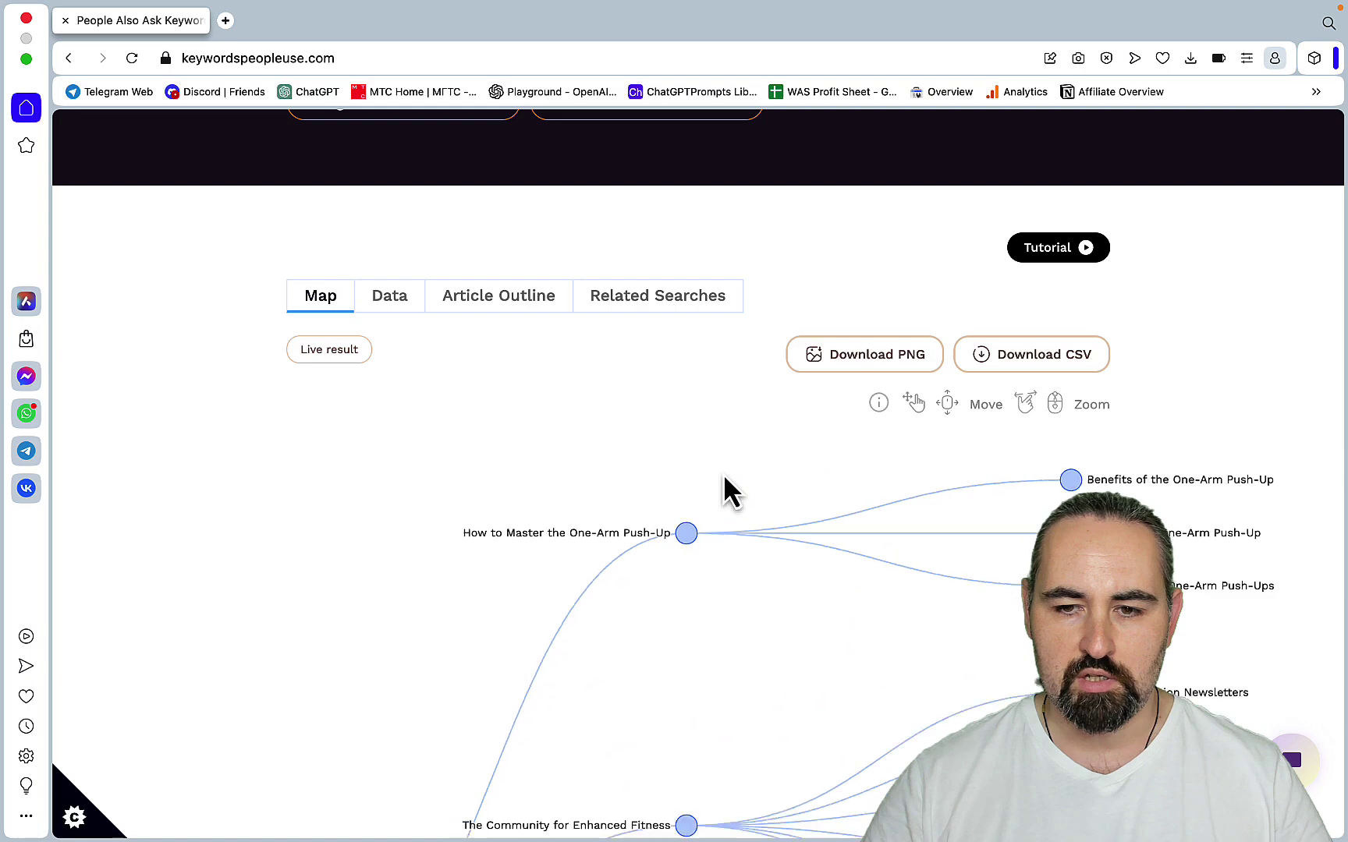
{"action": "scroll", "coordinate": [723, 474], "scroll_direction": "up", "scroll_amount": 3}
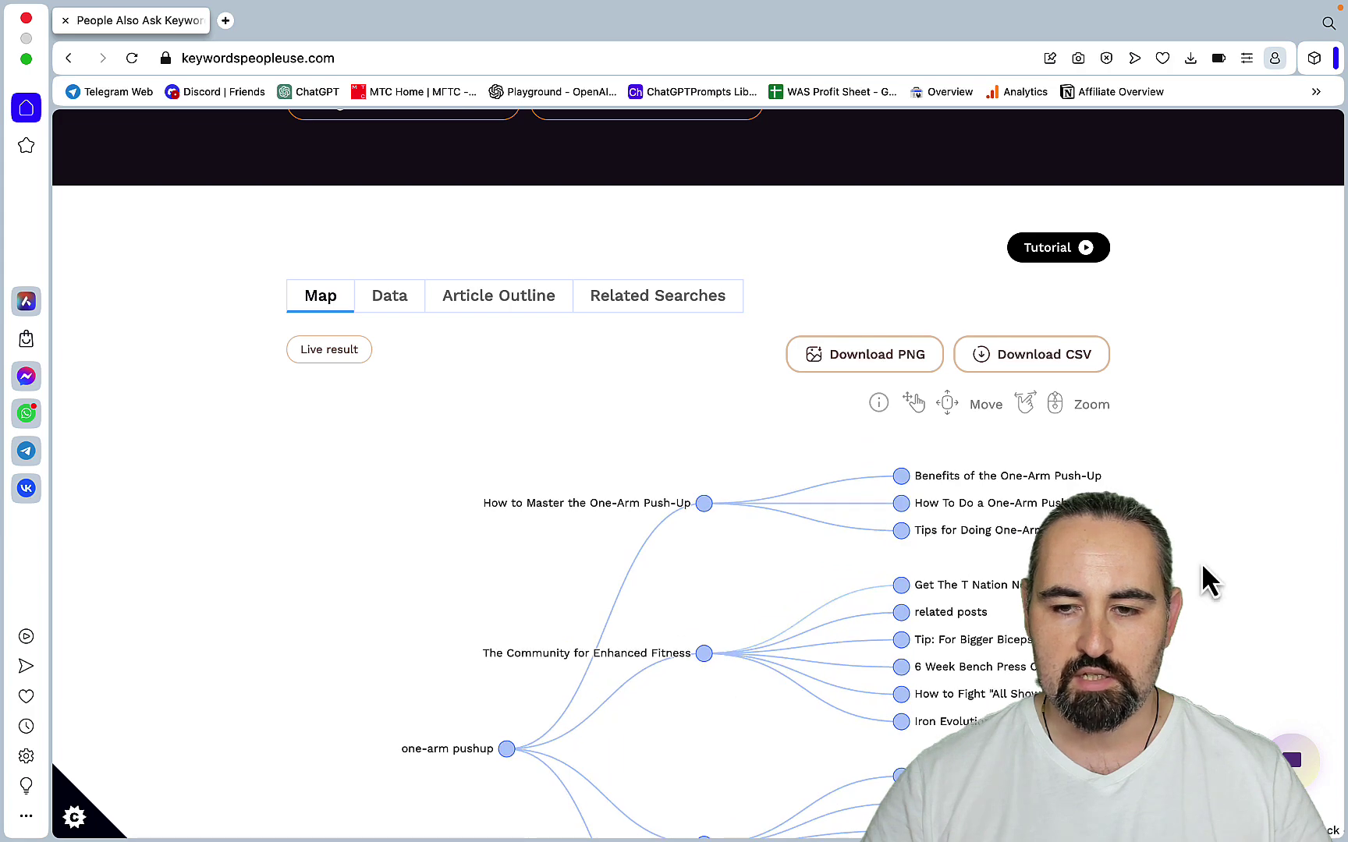
{"action": "scroll", "coordinate": [1295, 570], "scroll_direction": "down", "scroll_amount": 2}
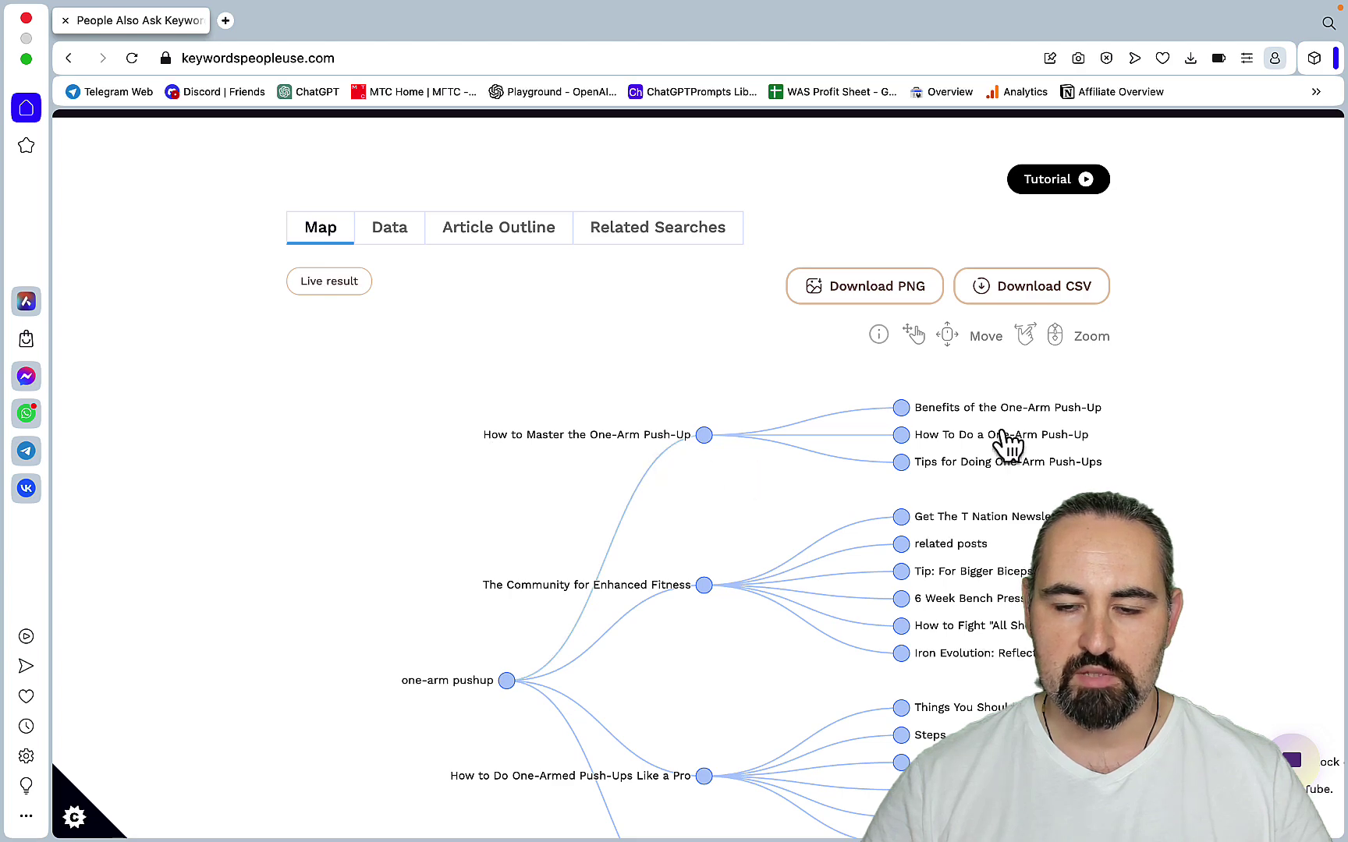
{"action": "scroll", "coordinate": [632, 579], "scroll_direction": "down", "scroll_amount": 6}
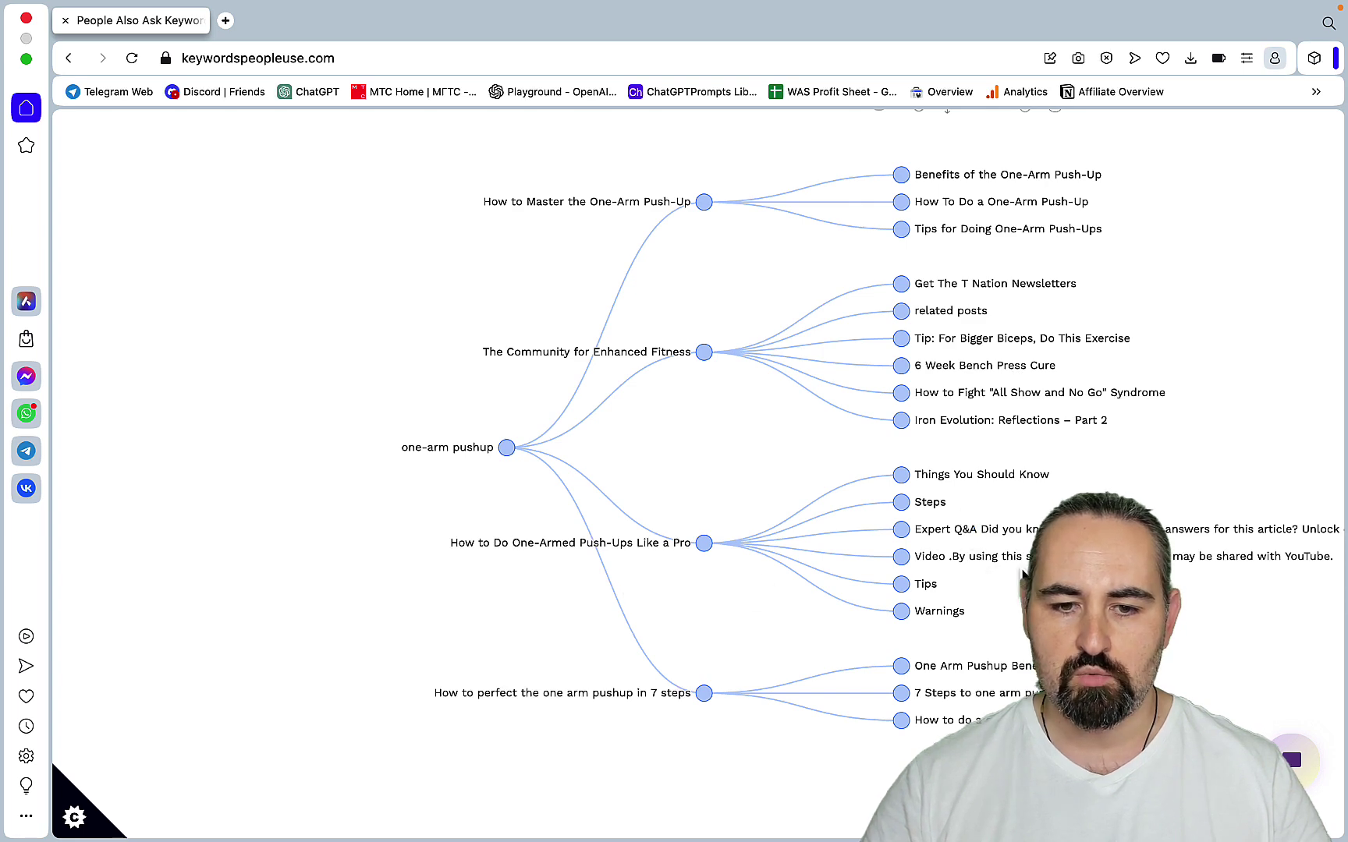
{"action": "scroll", "coordinate": [1167, 644], "scroll_direction": "up", "scroll_amount": 8}
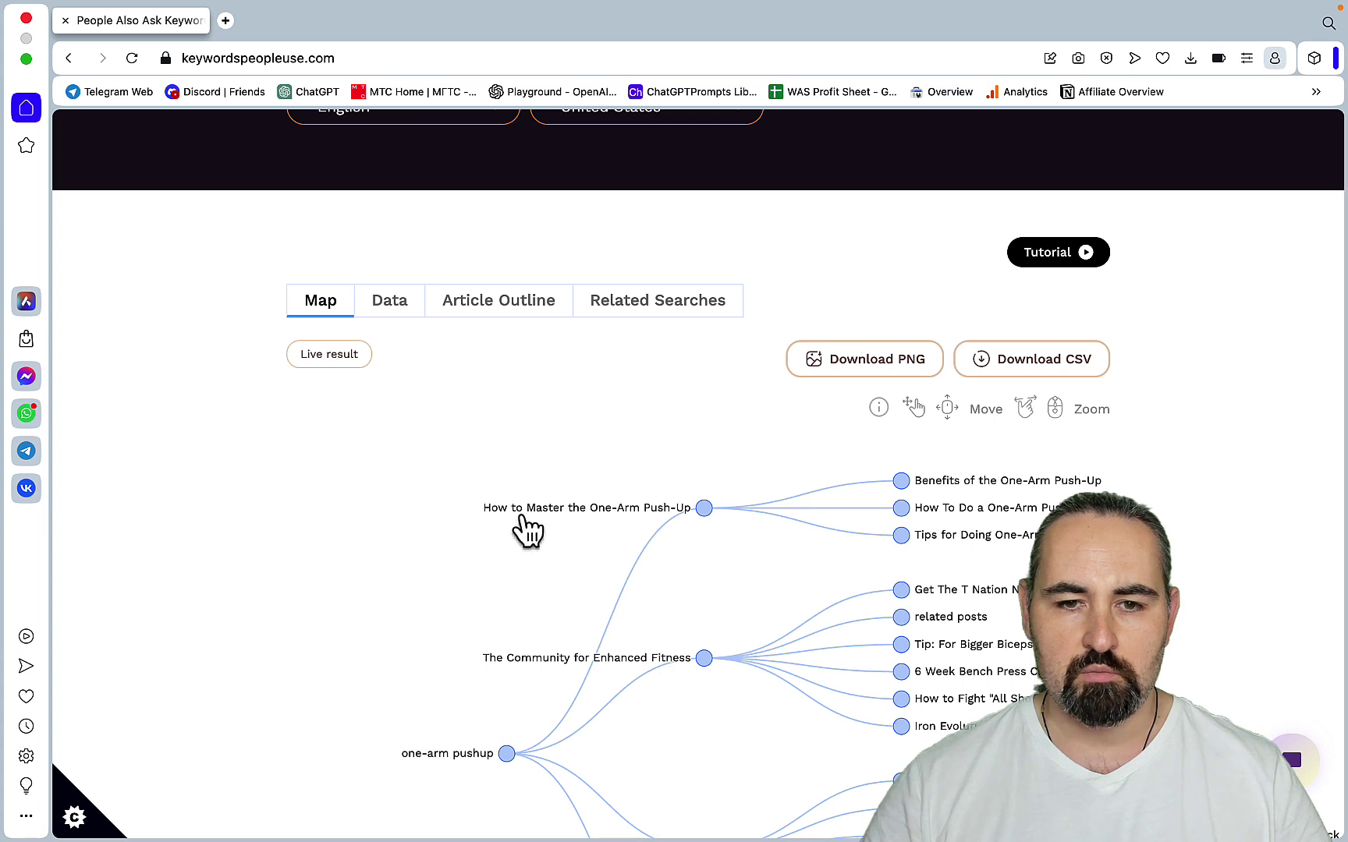
- Request the one-arm pushup Article Outline, retrying via the Map tab after the limit message
{"action": "left_click", "coordinate": [515, 306]}
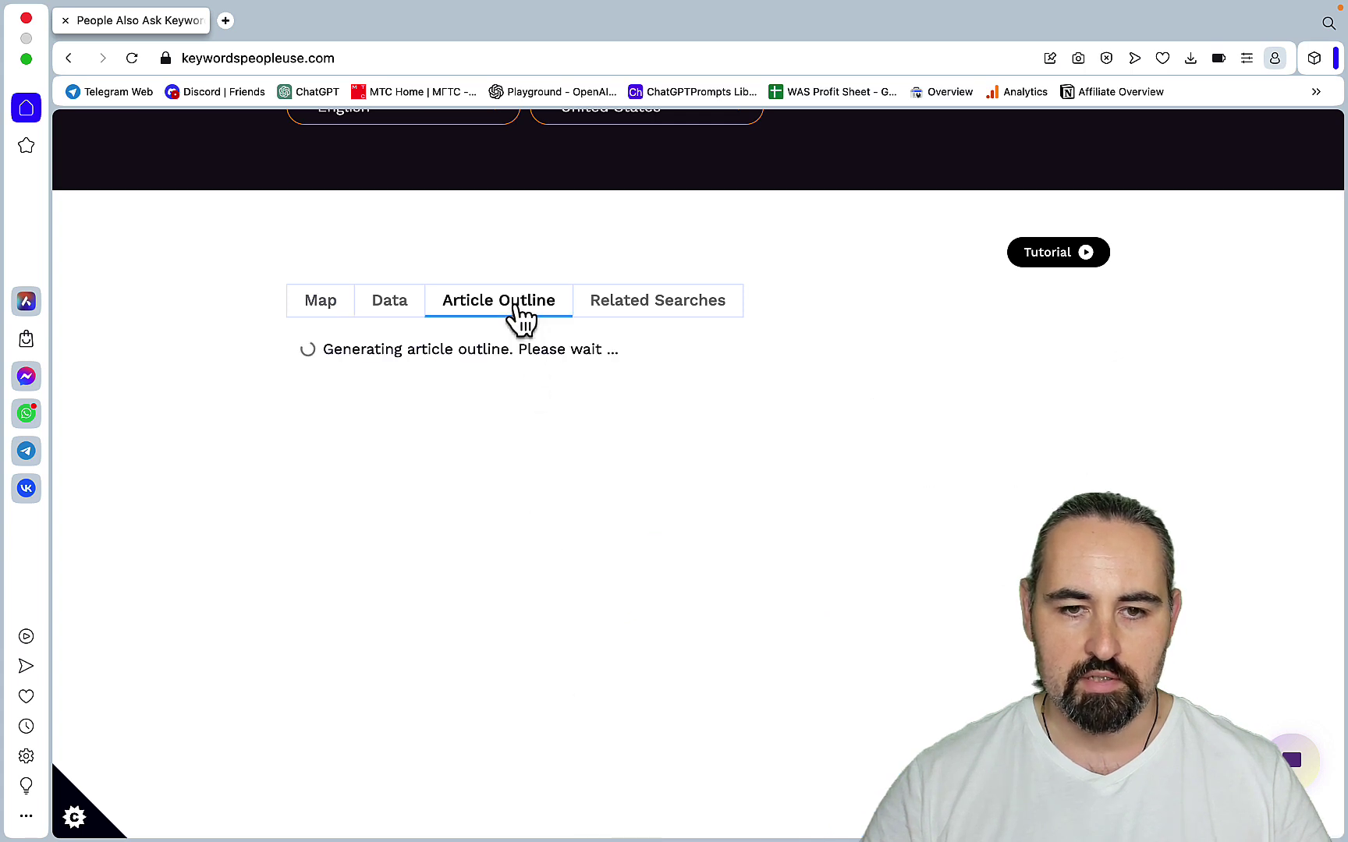
{"action": "key", "text": "super+l"}
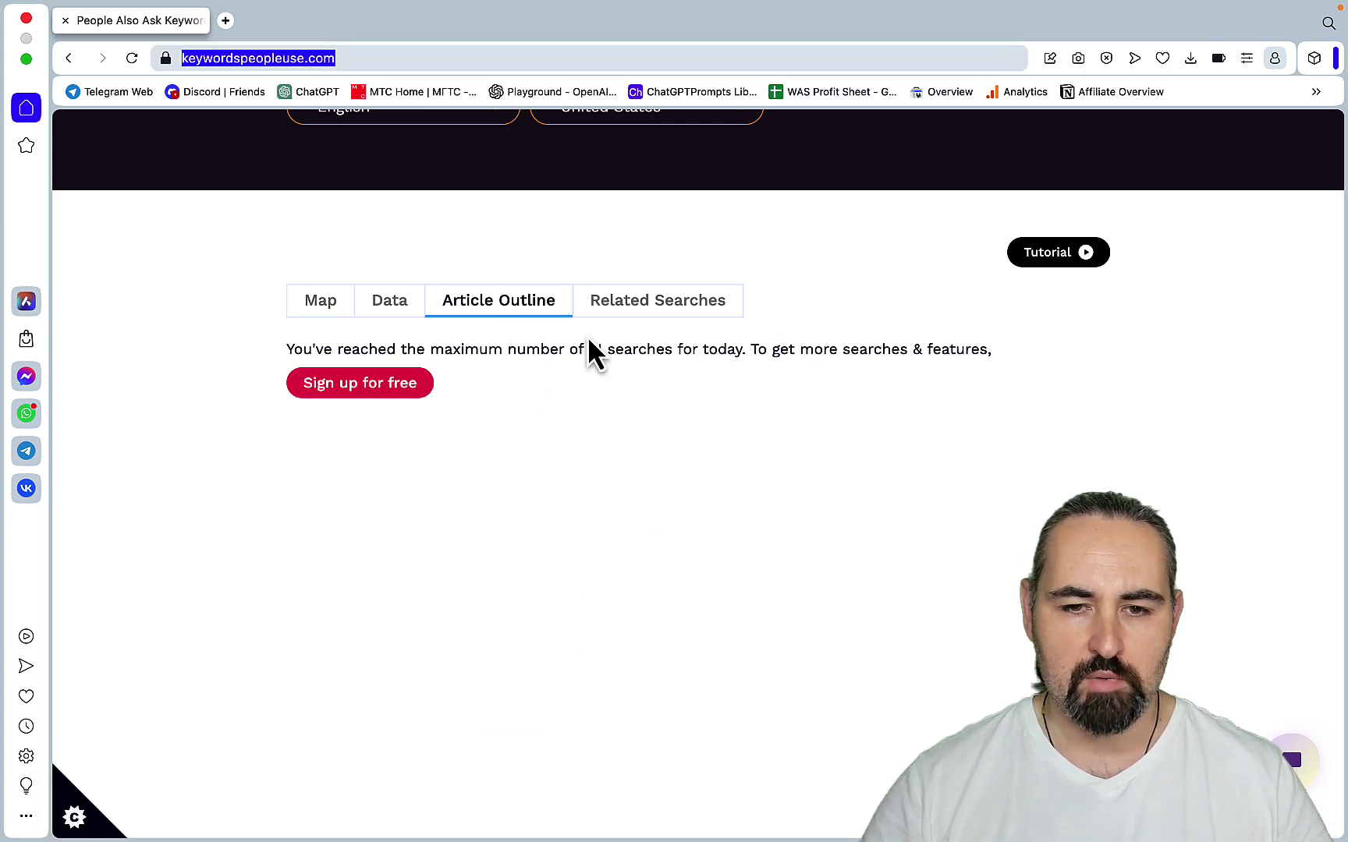
{"action": "left_click", "coordinate": [503, 60]}
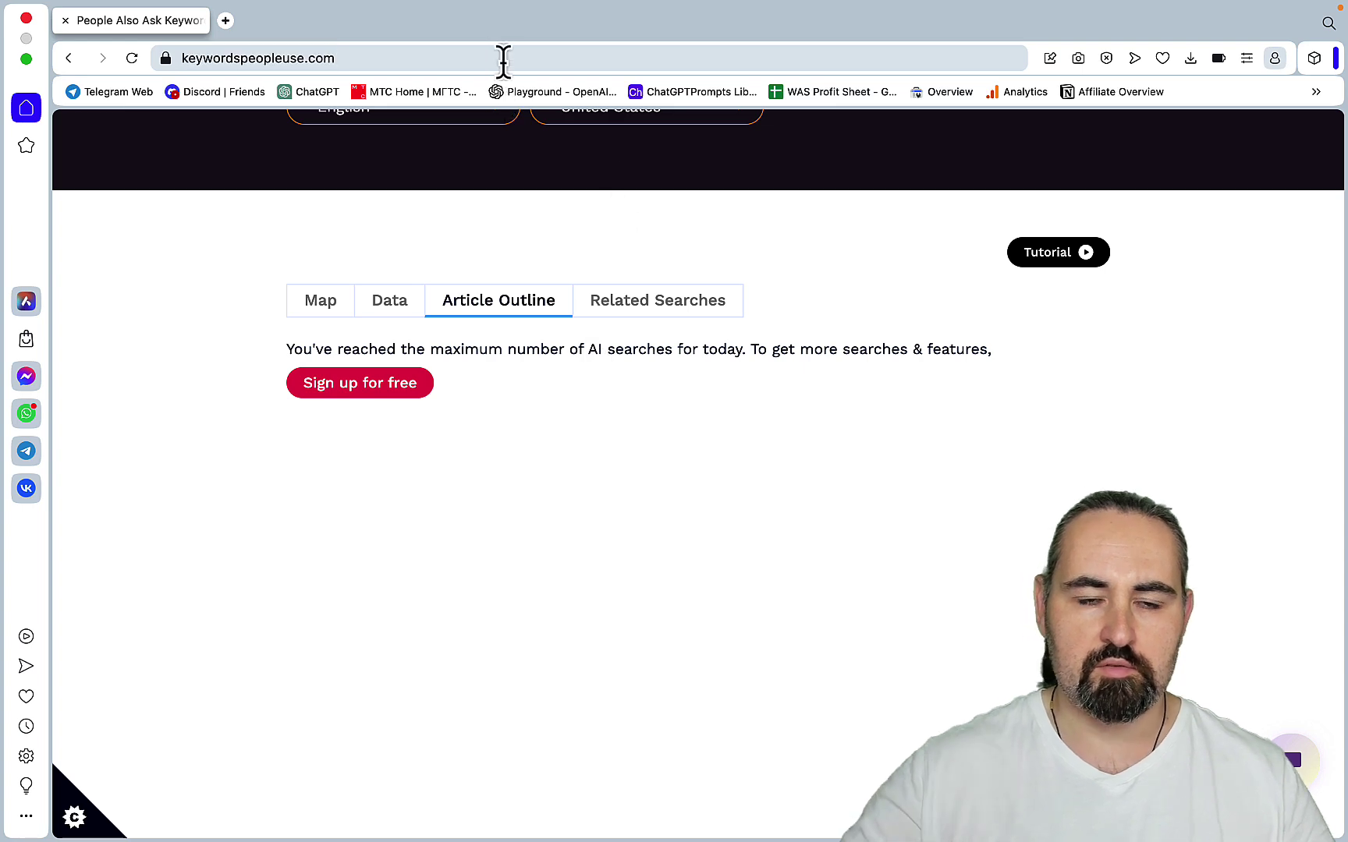
{"action": "left_click", "coordinate": [322, 304]}
{"action": "left_click", "coordinate": [517, 313]}
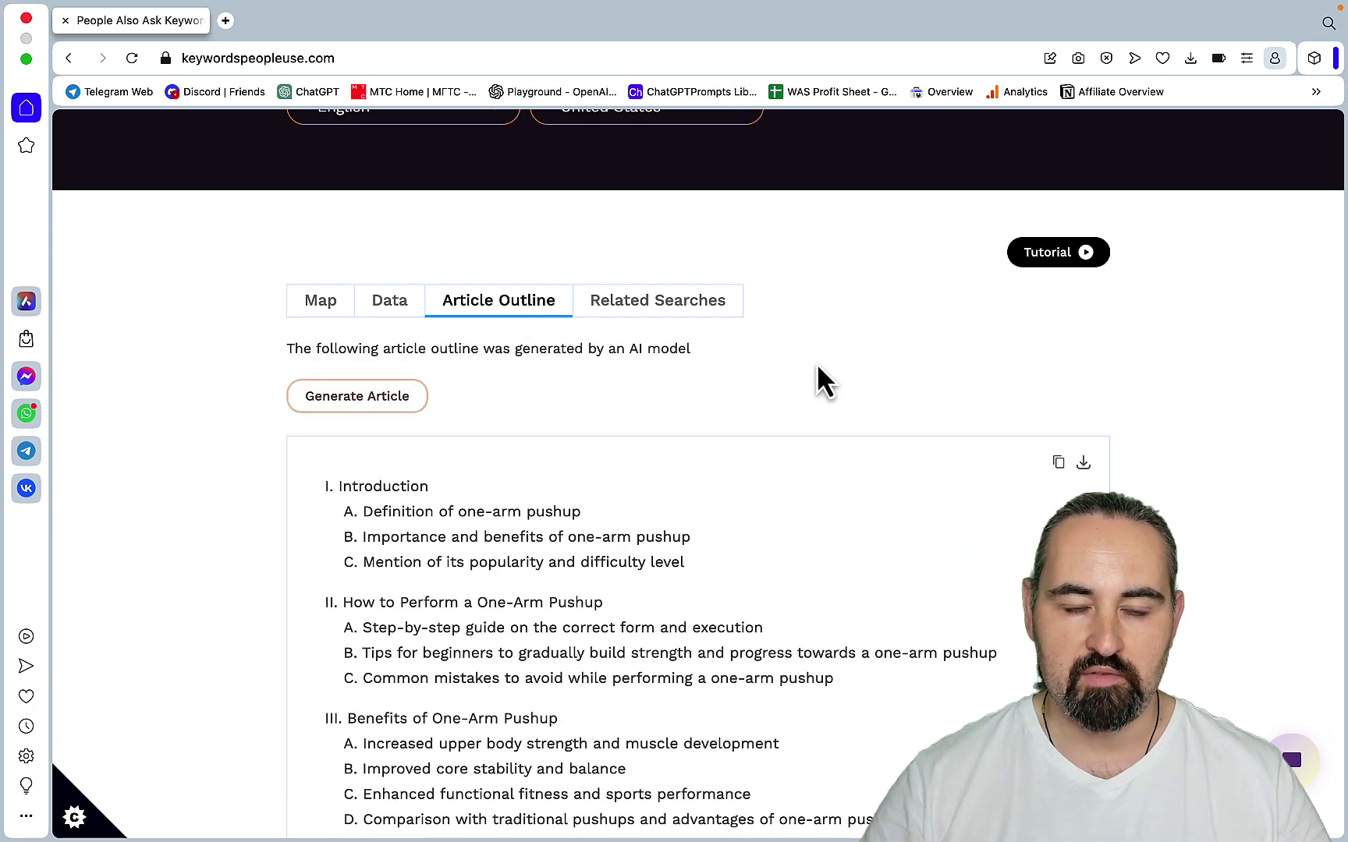
- Read through the eight-section outline from Introduction through FAQs to Conclusion
{"action": "scroll", "coordinate": [817, 365], "scroll_direction": "down", "scroll_amount": 3}
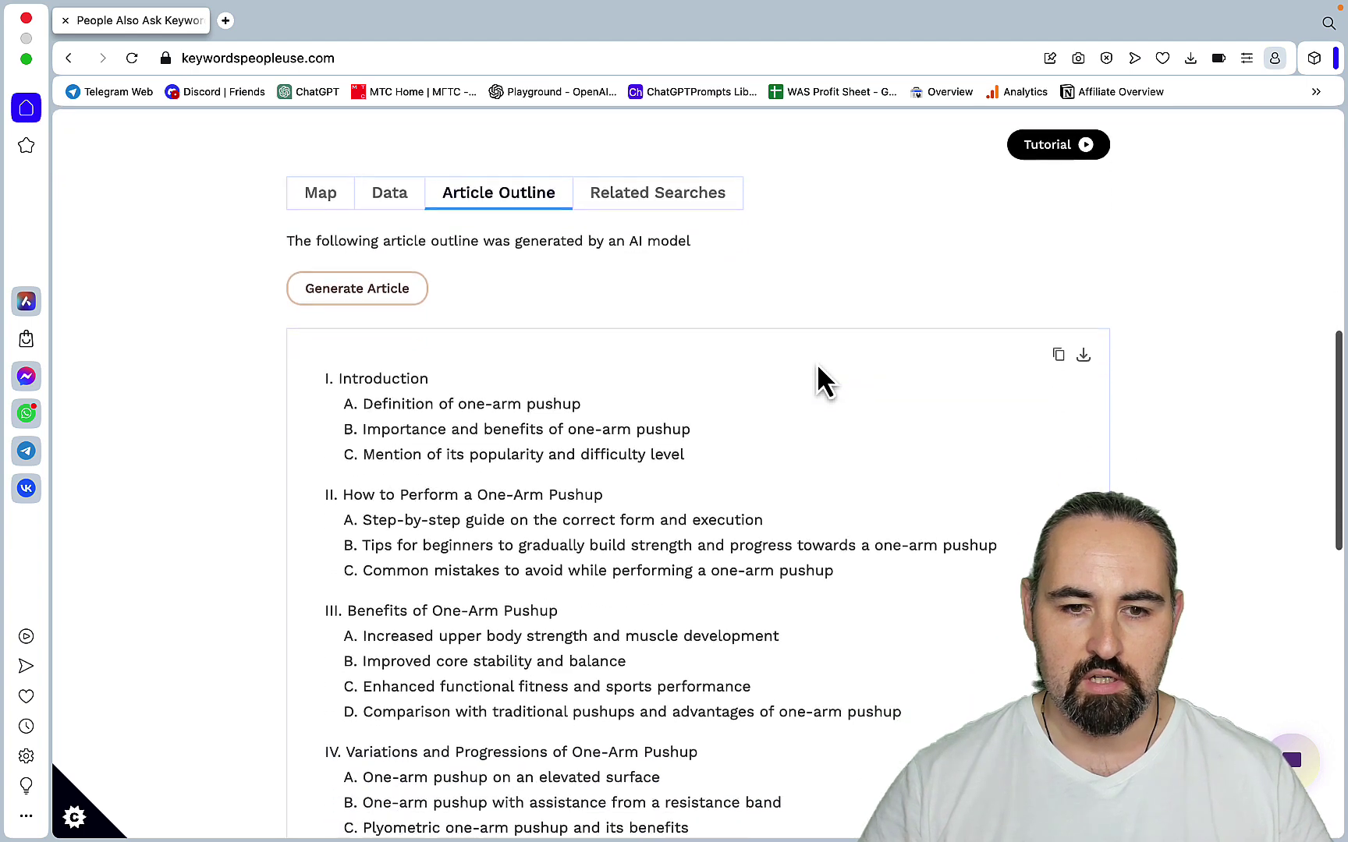
{"action": "scroll", "coordinate": [817, 366], "scroll_direction": "down", "scroll_amount": 2}
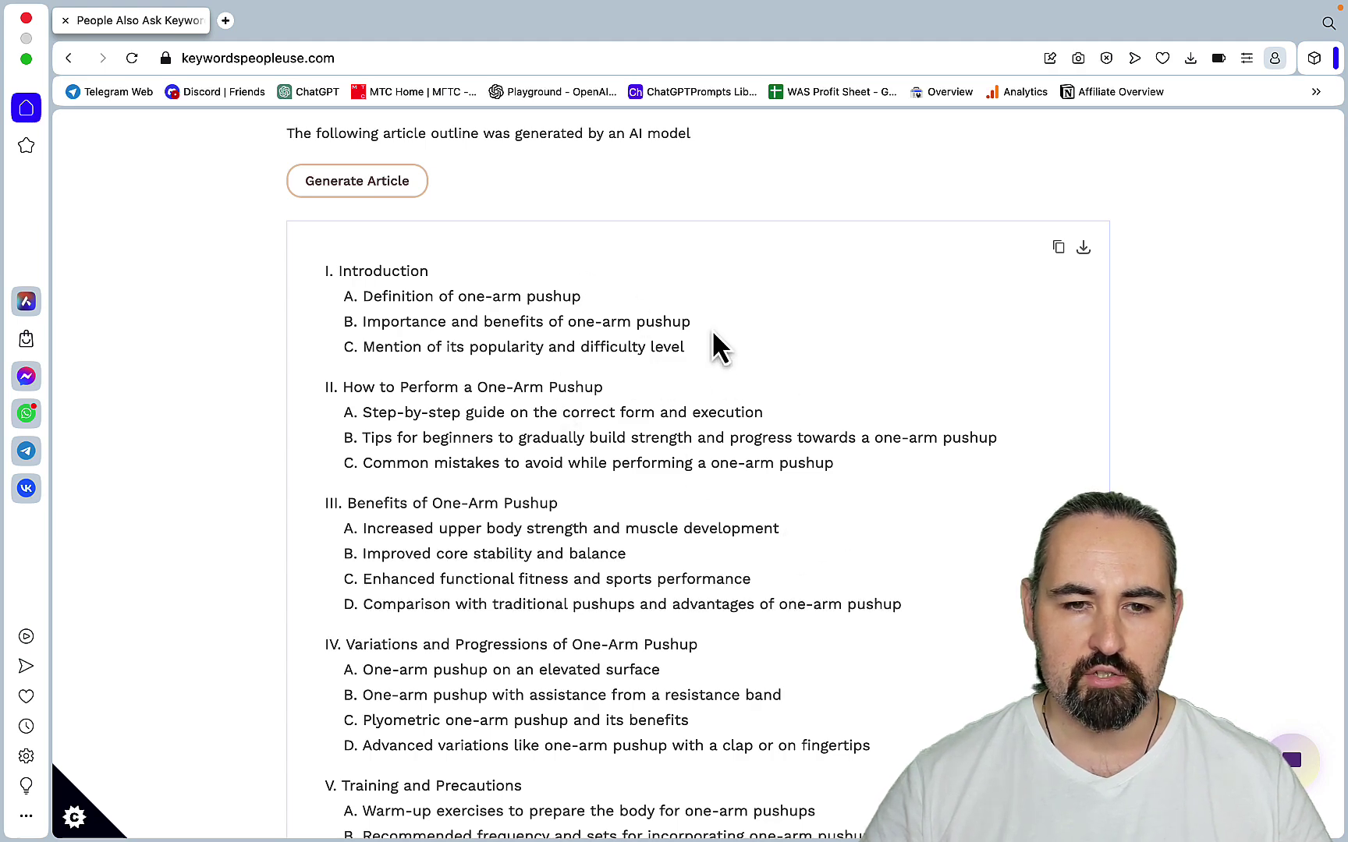
{"action": "scroll", "coordinate": [722, 343], "scroll_direction": "down", "scroll_amount": 2}
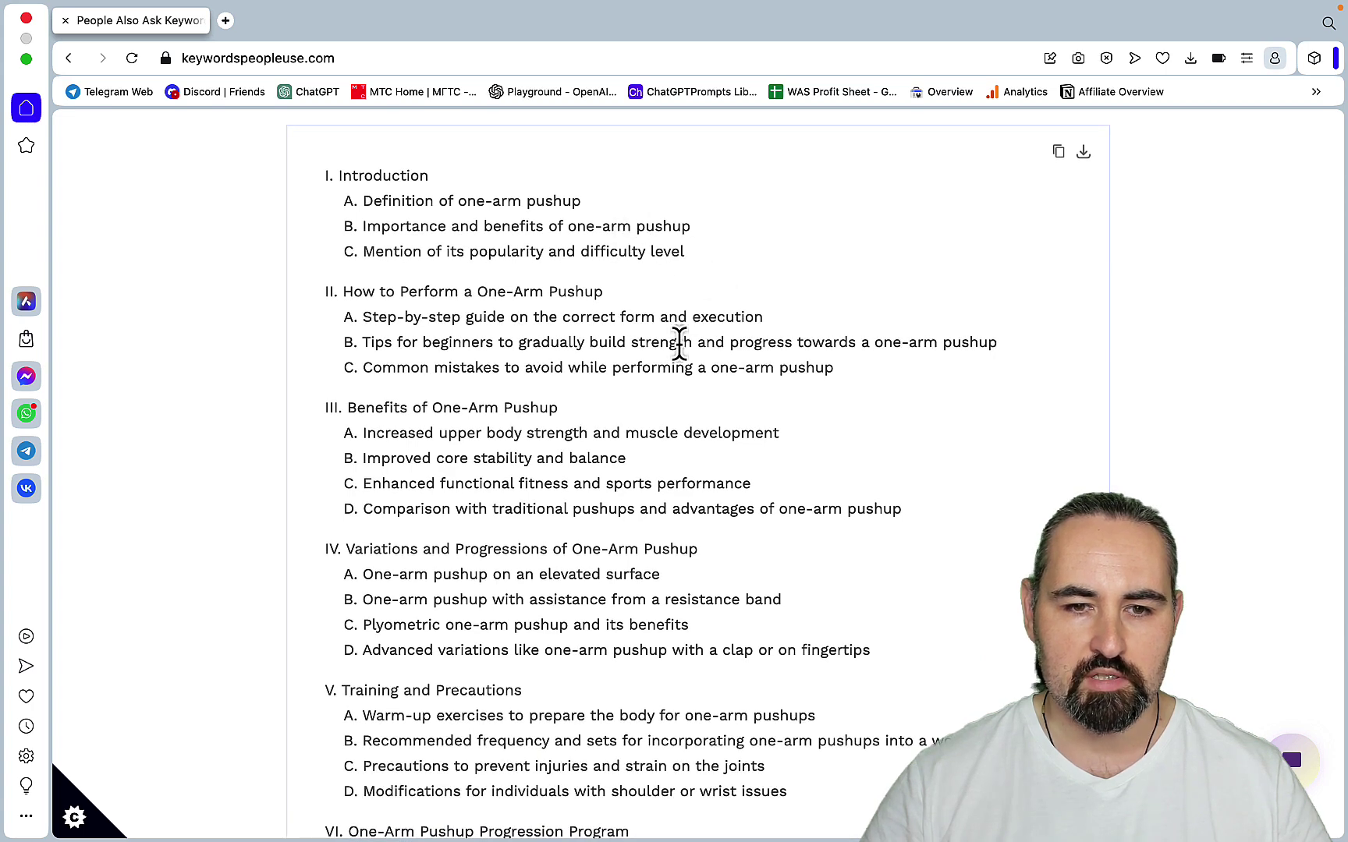
{"action": "scroll", "coordinate": [646, 345], "scroll_direction": "down", "scroll_amount": 2}
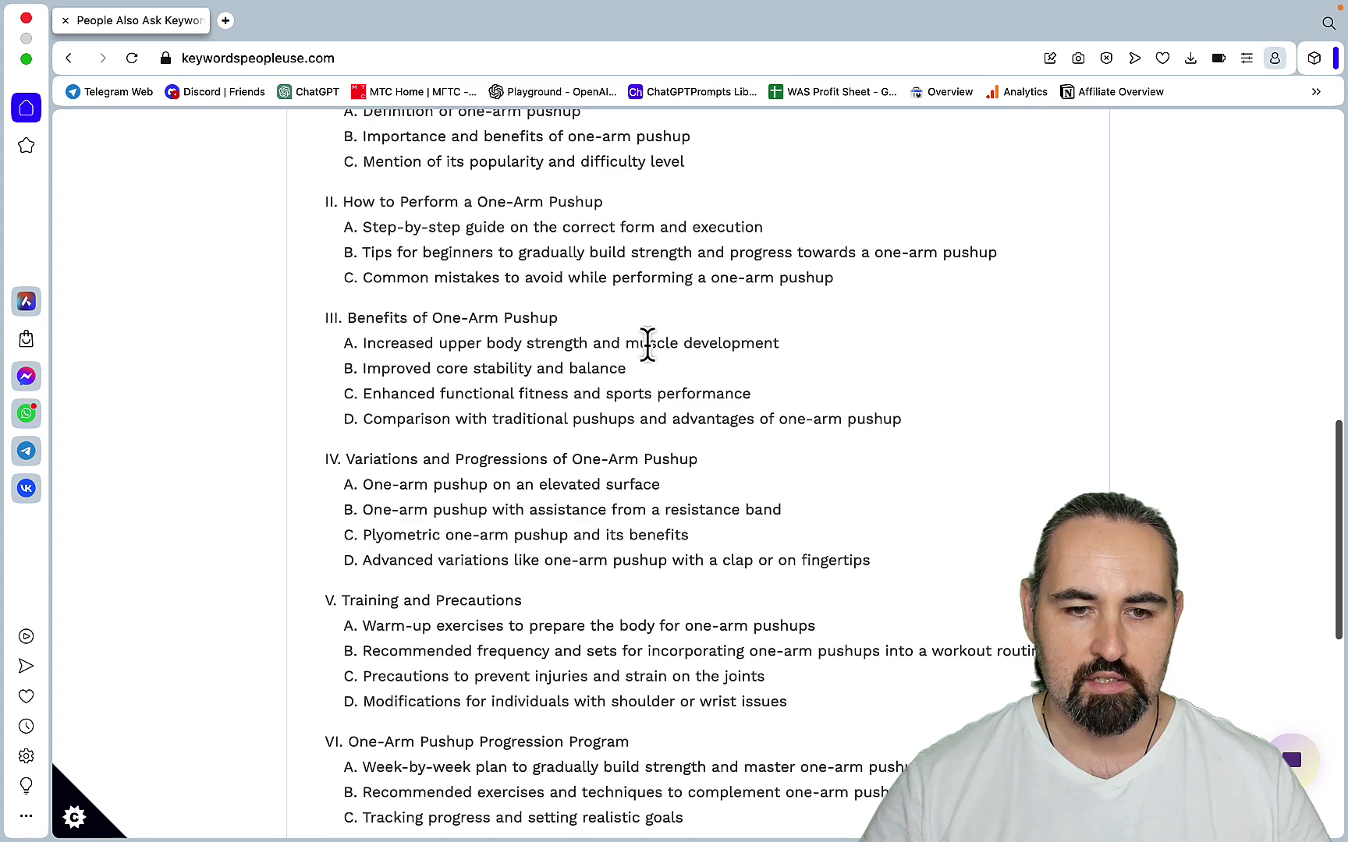
{"action": "scroll", "coordinate": [577, 457], "scroll_direction": "down", "scroll_amount": 1}
{"action": "scroll", "coordinate": [705, 491], "scroll_direction": "down", "scroll_amount": 2}
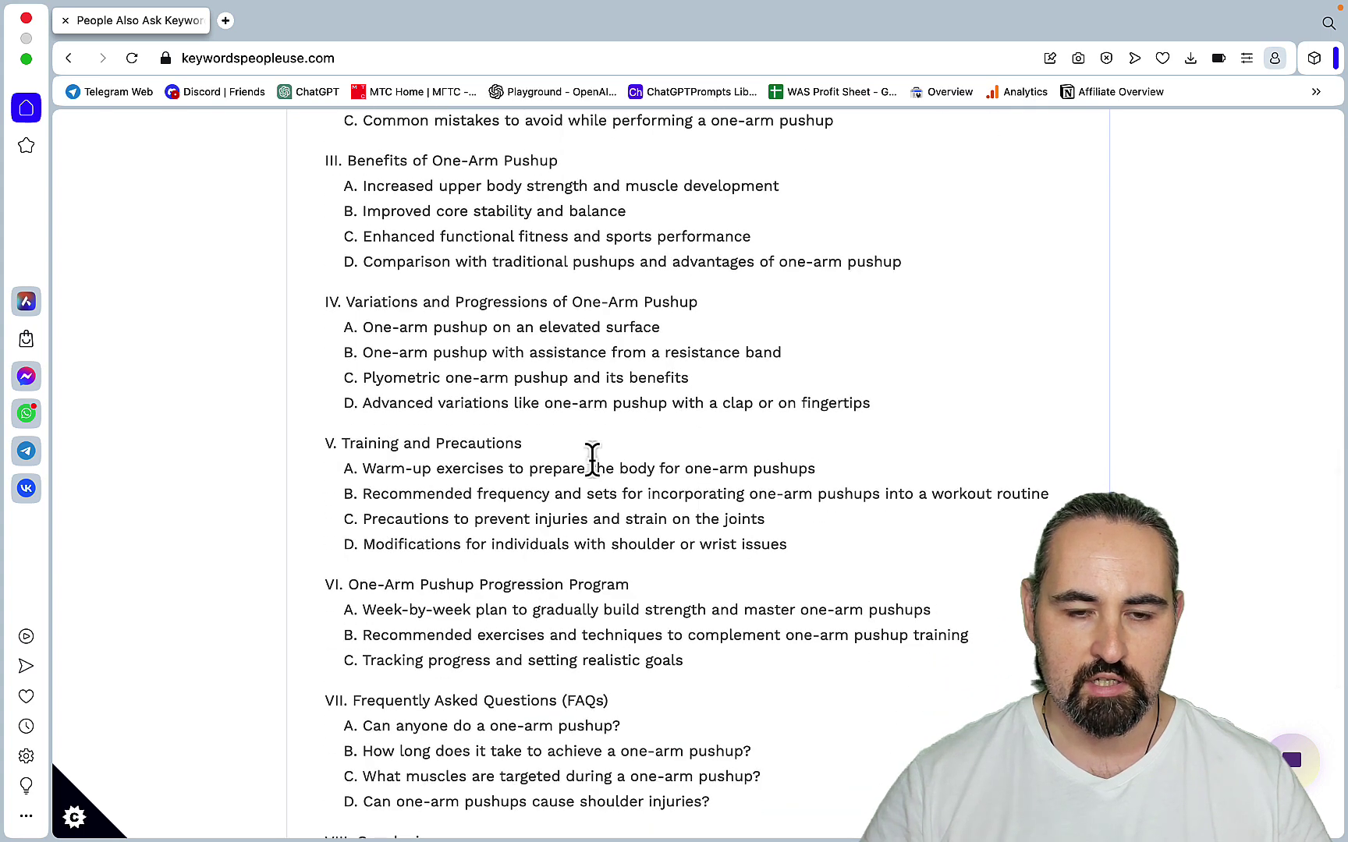
{"action": "scroll", "coordinate": [685, 515], "scroll_direction": "down", "scroll_amount": 3}
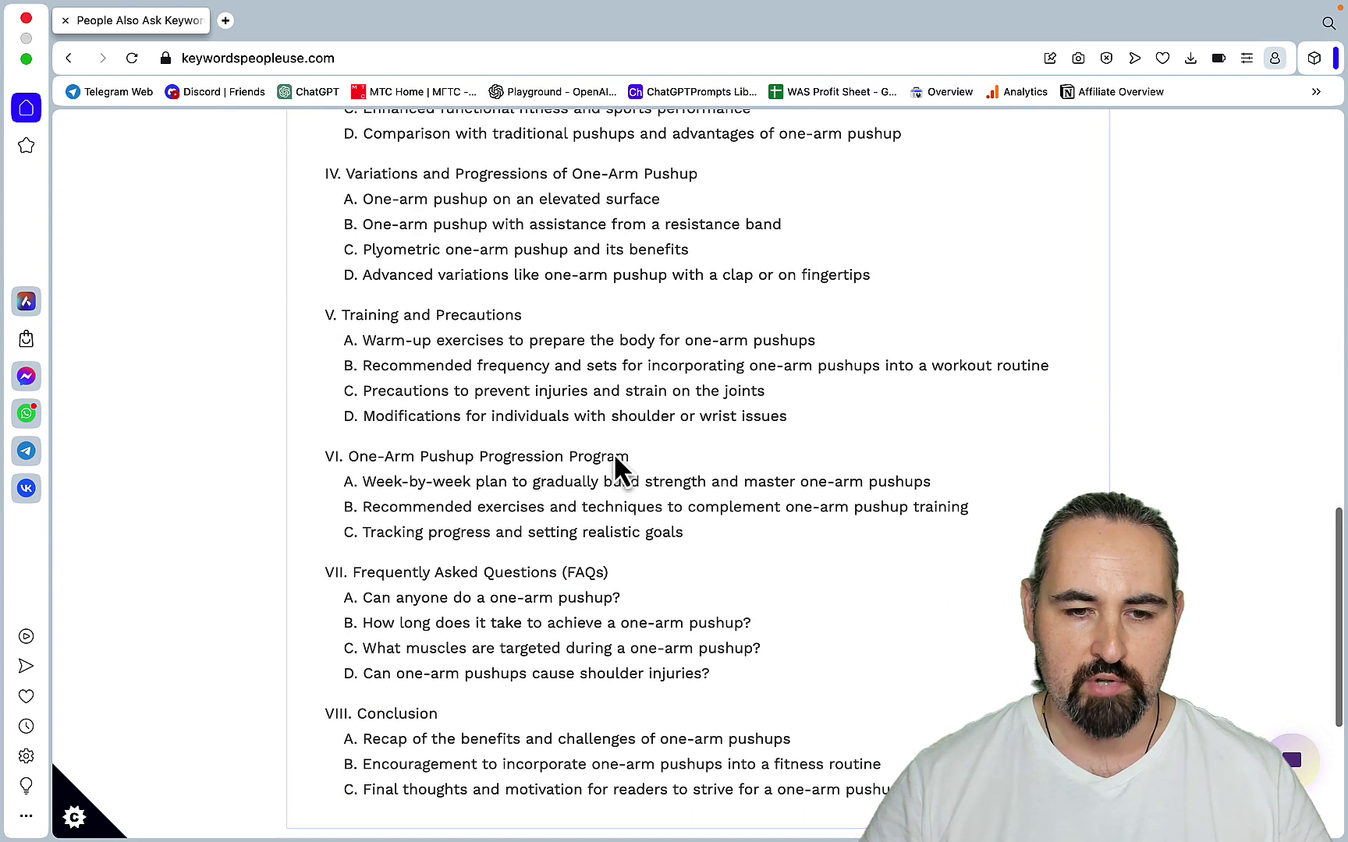
{"action": "scroll", "coordinate": [659, 555], "scroll_direction": "down", "scroll_amount": 2}
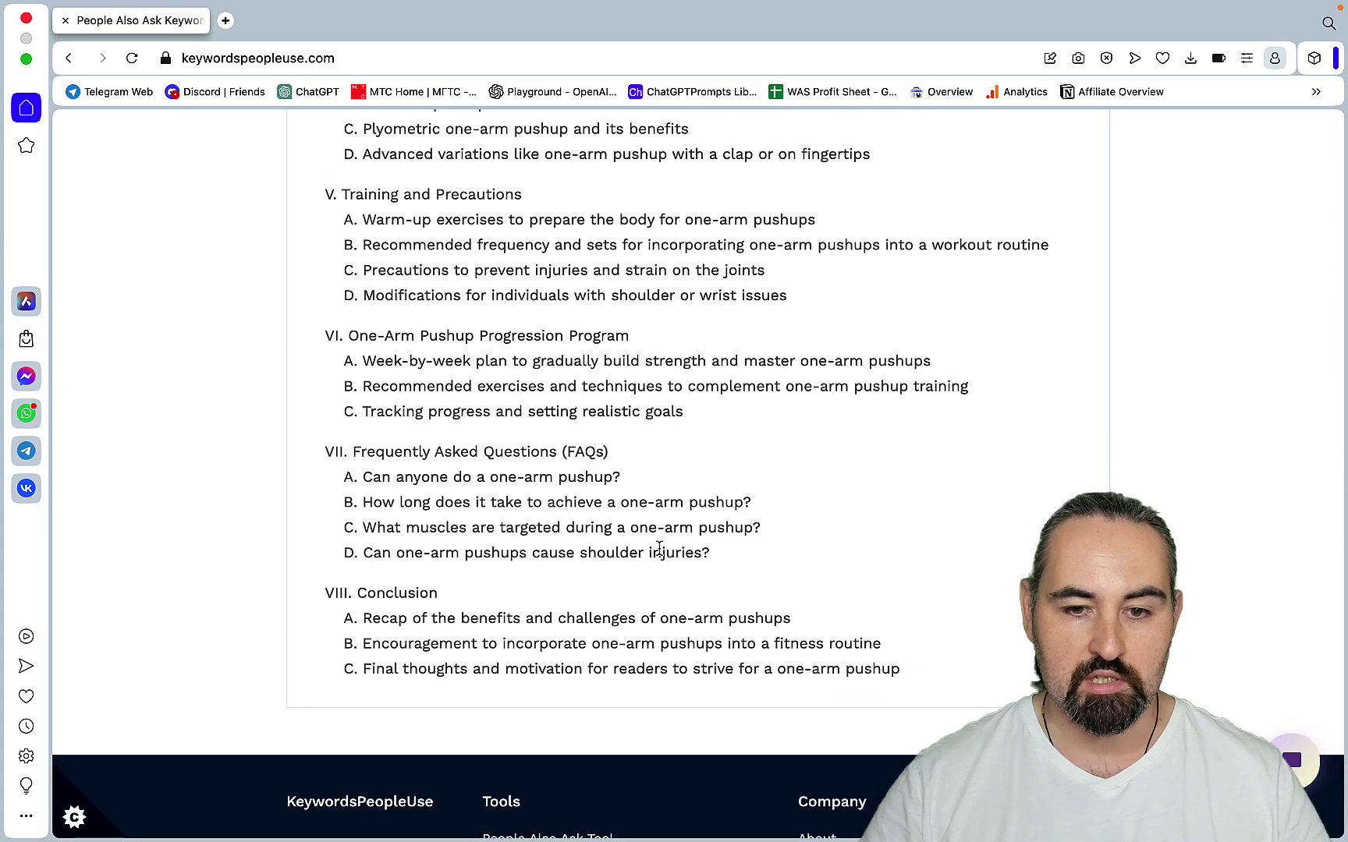
{"action": "scroll", "coordinate": [902, 641], "scroll_direction": "up", "scroll_amount": 10}
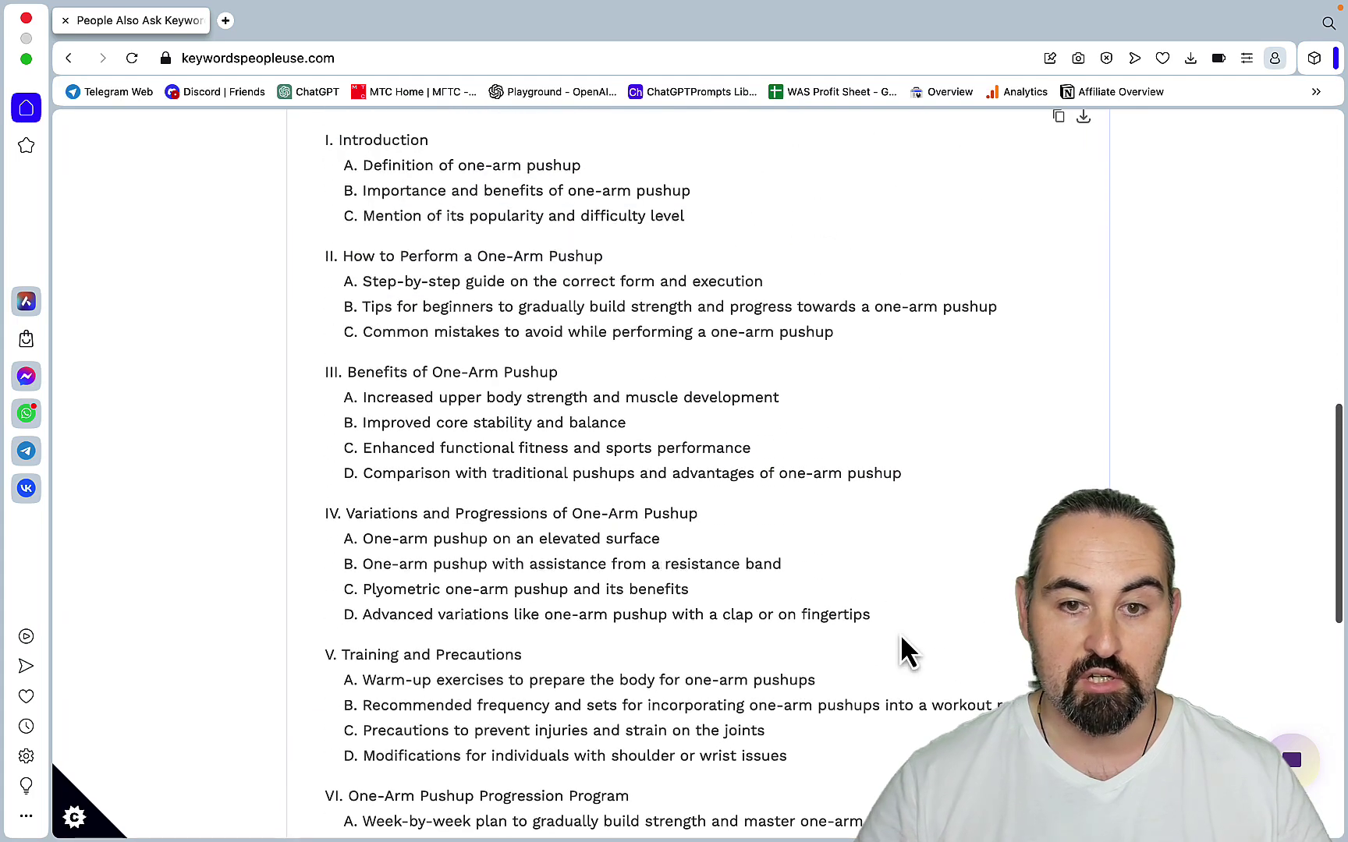
{"action": "scroll", "coordinate": [900, 633], "scroll_direction": "up", "scroll_amount": 5}
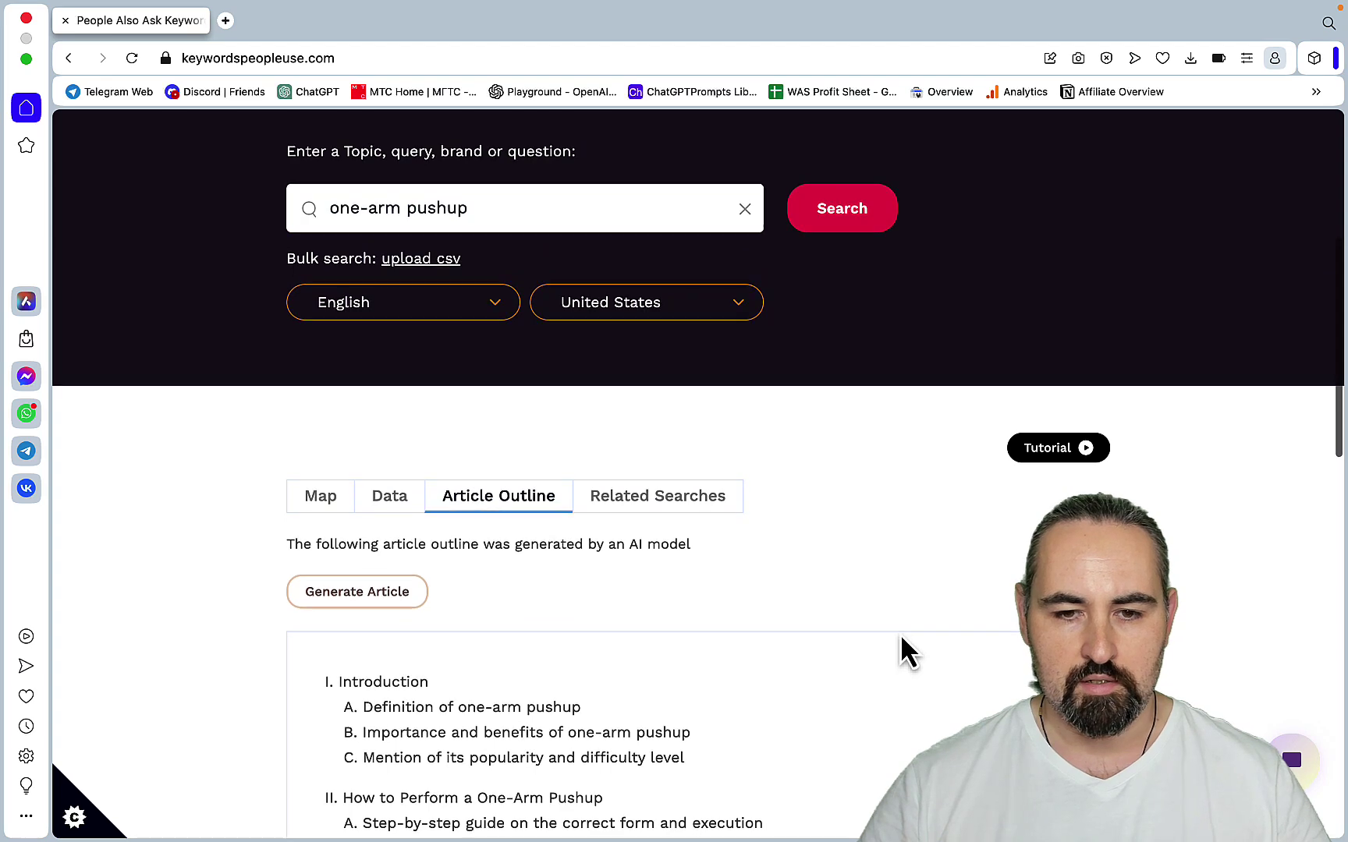
- Show the Related Searches for one-arm pushup, then return up to the search box
{"action": "left_click", "coordinate": [669, 554]}
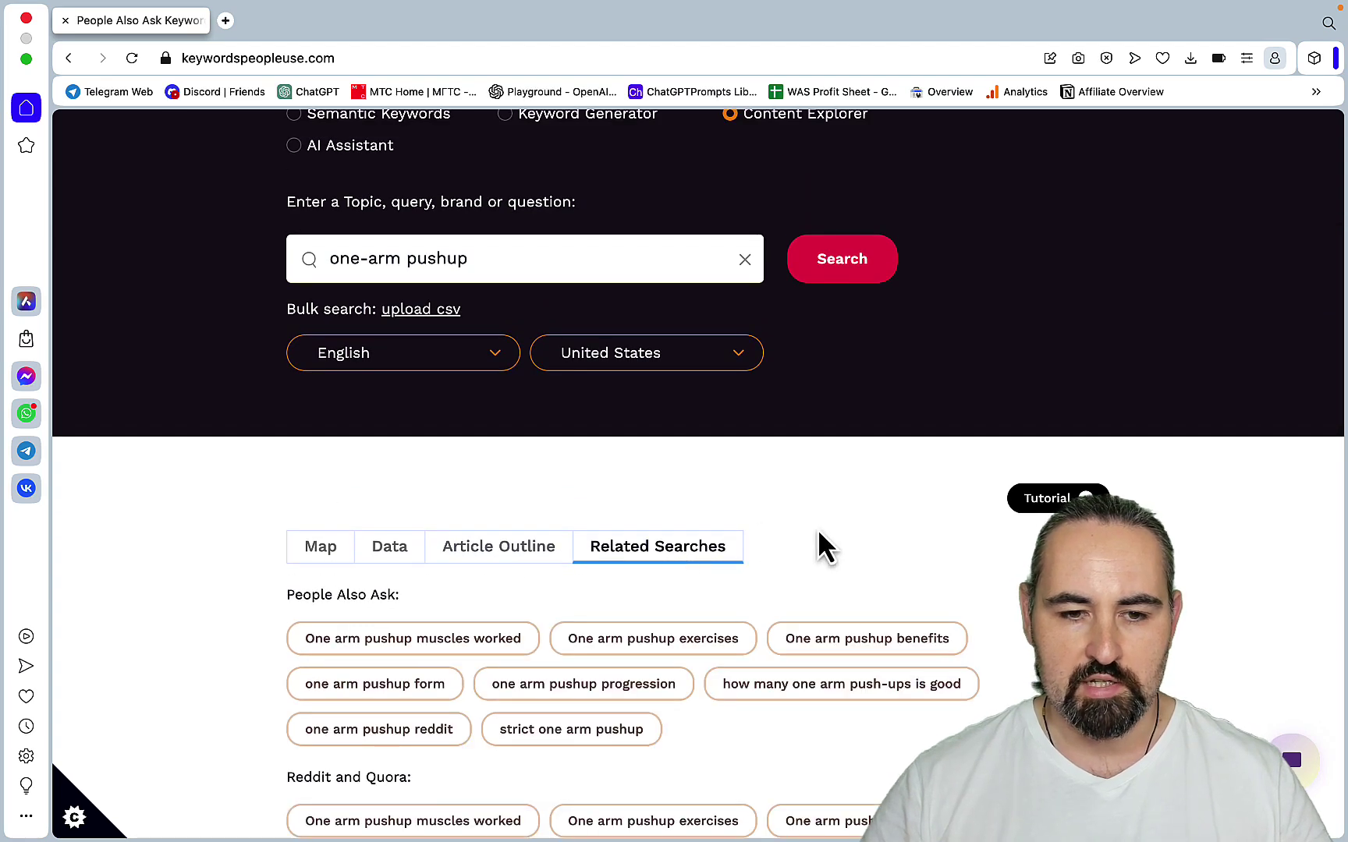
{"action": "scroll", "coordinate": [817, 539], "scroll_direction": "down", "scroll_amount": 3}
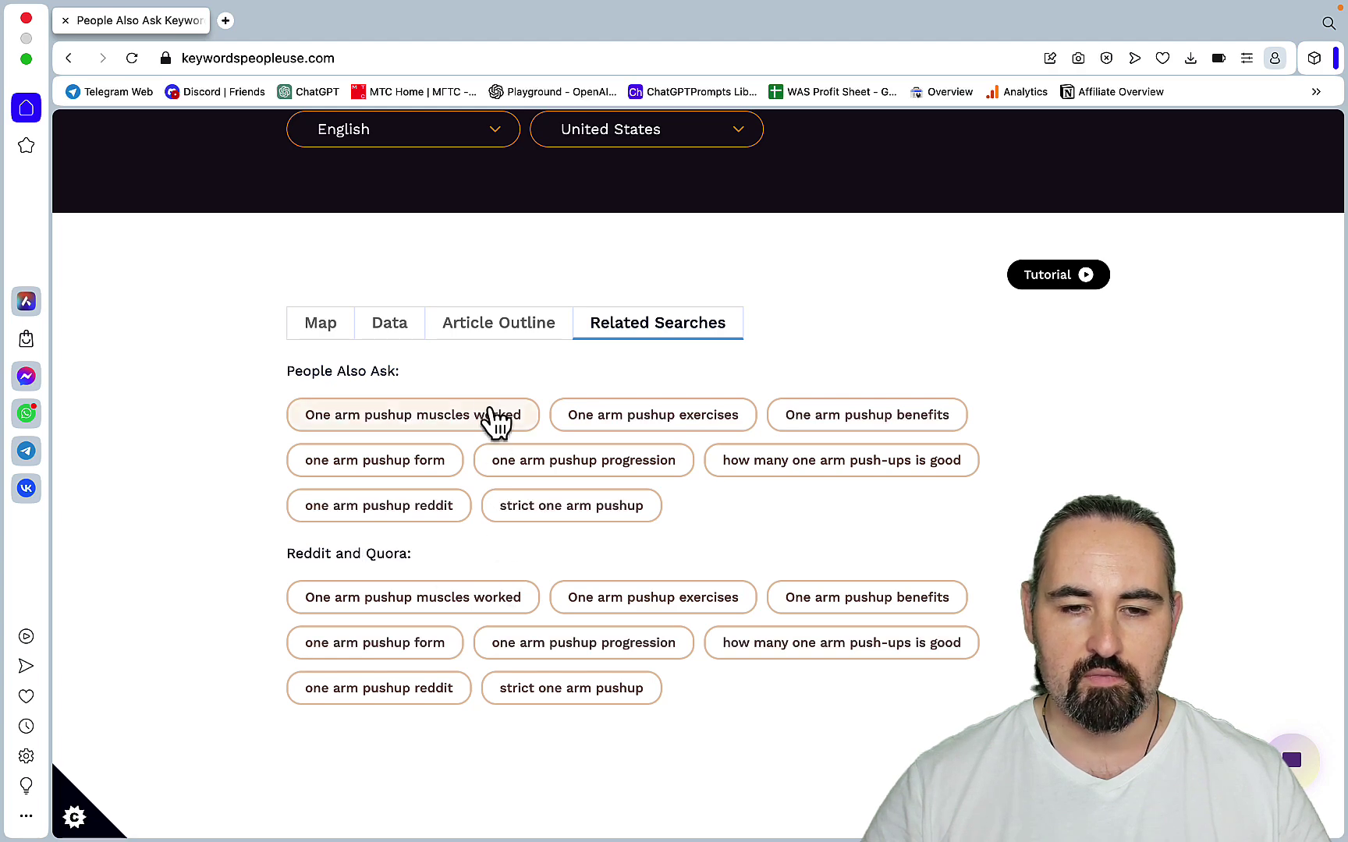
{"action": "scroll", "coordinate": [718, 580], "scroll_direction": "up", "scroll_amount": 3}
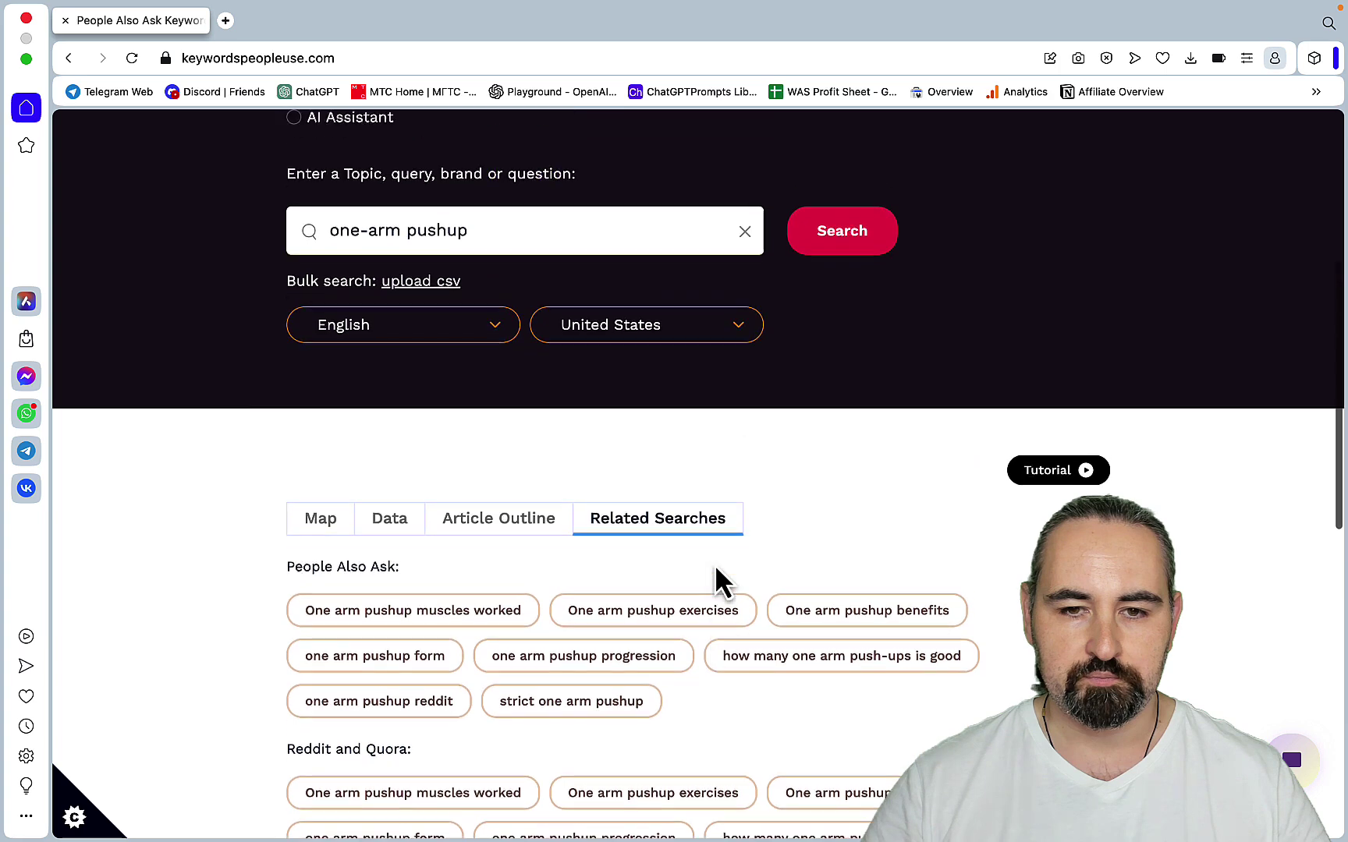
{"action": "scroll", "coordinate": [721, 579], "scroll_direction": "up", "scroll_amount": 3}
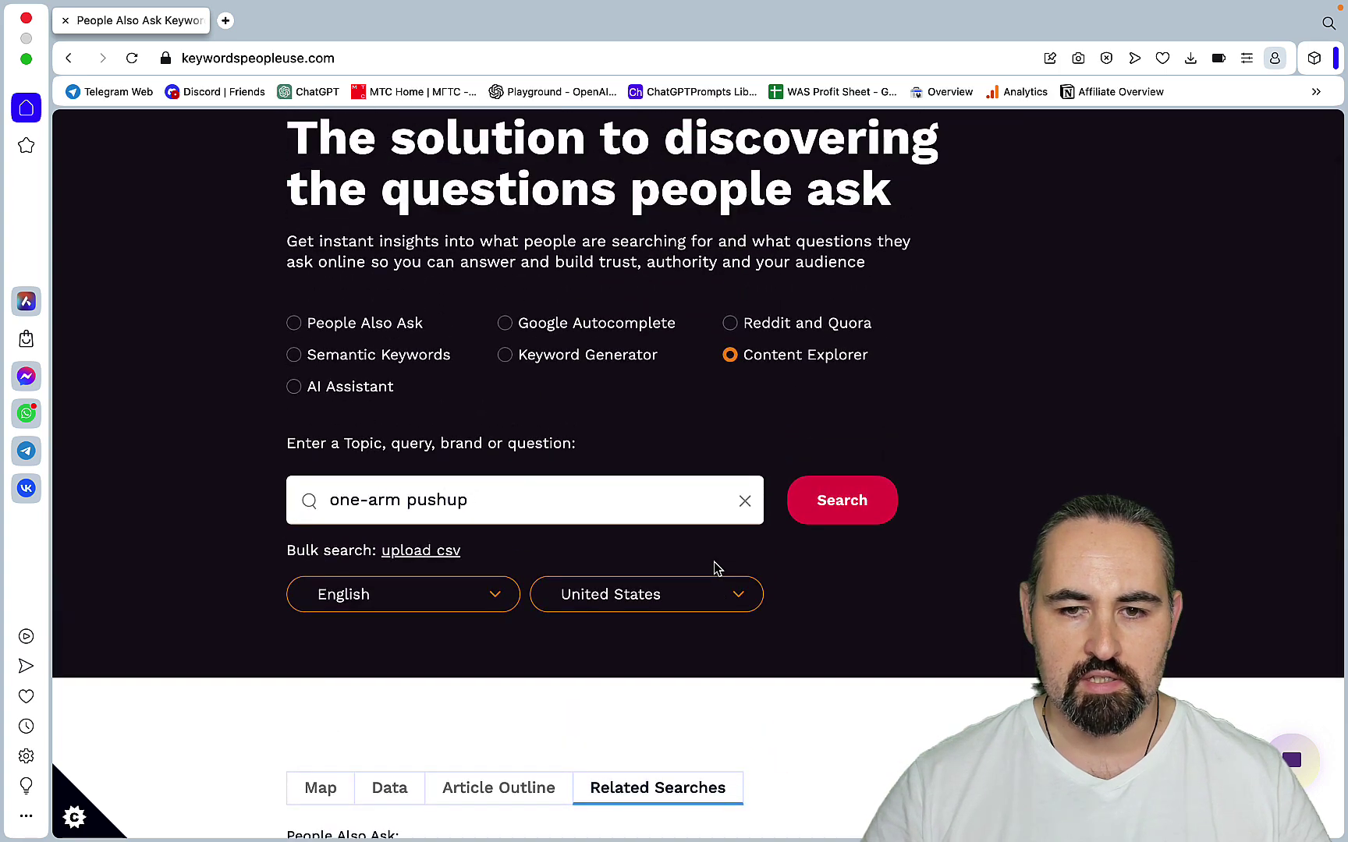
- Run the one-arm pushup search with Reddit and Quora as the question source
{"action": "left_click", "coordinate": [731, 325]}
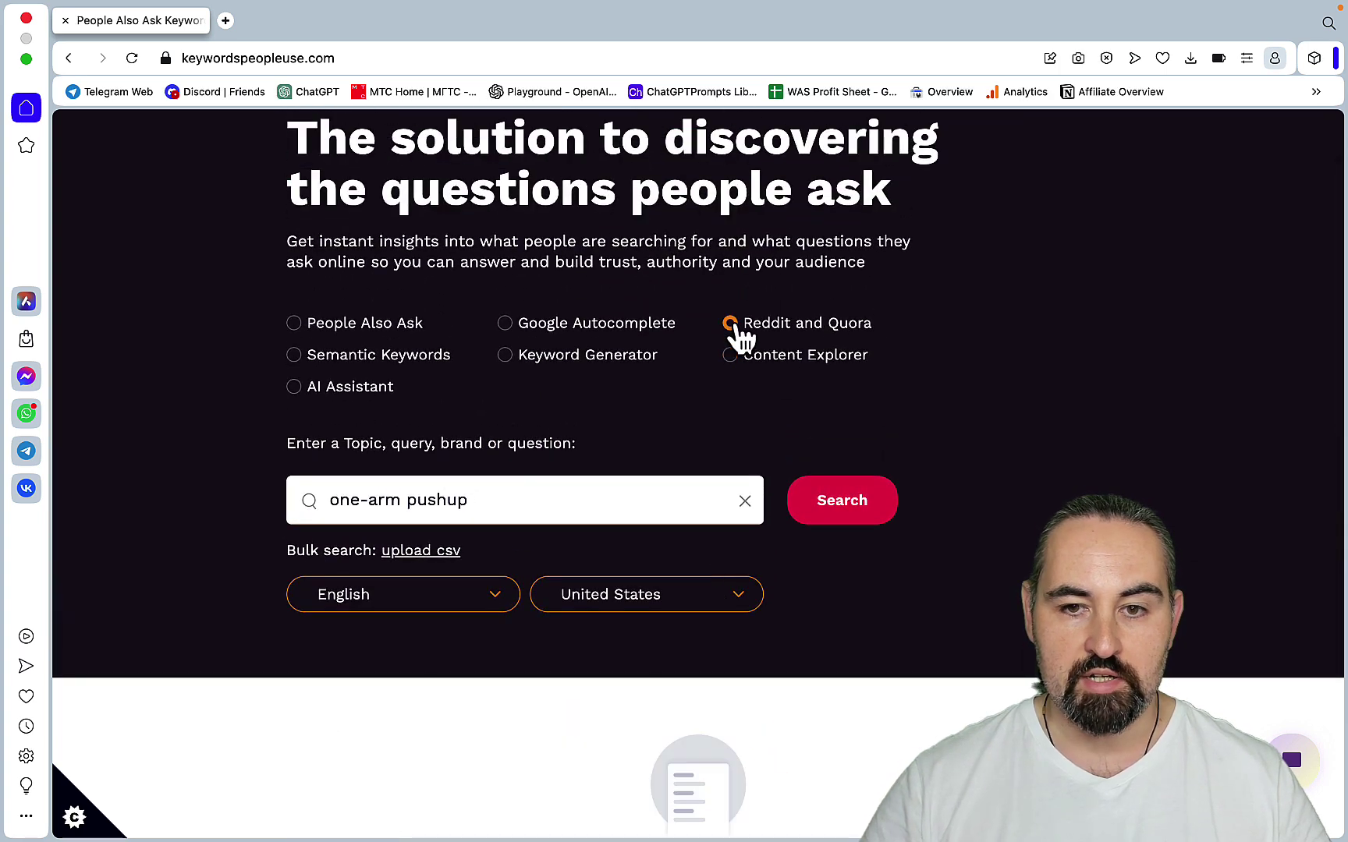
{"action": "left_click", "coordinate": [836, 503]}
{"action": "scroll", "coordinate": [882, 502], "scroll_direction": "down", "scroll_amount": 3}
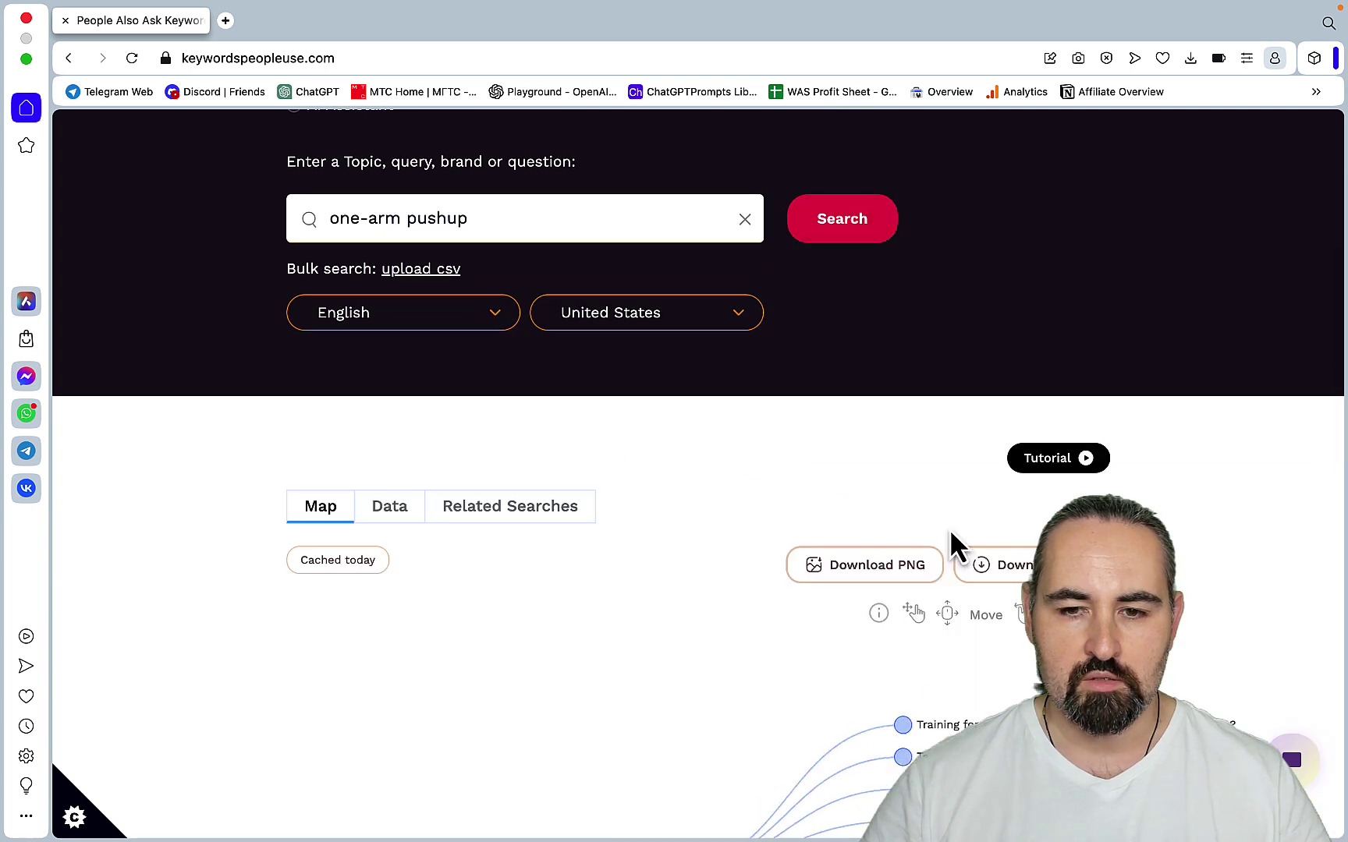
{"action": "scroll", "coordinate": [950, 533], "scroll_direction": "down", "scroll_amount": 2}
{"action": "scroll", "coordinate": [948, 528], "scroll_direction": "down", "scroll_amount": 5}
{"action": "scroll", "coordinate": [949, 529], "scroll_direction": "up", "scroll_amount": 5}
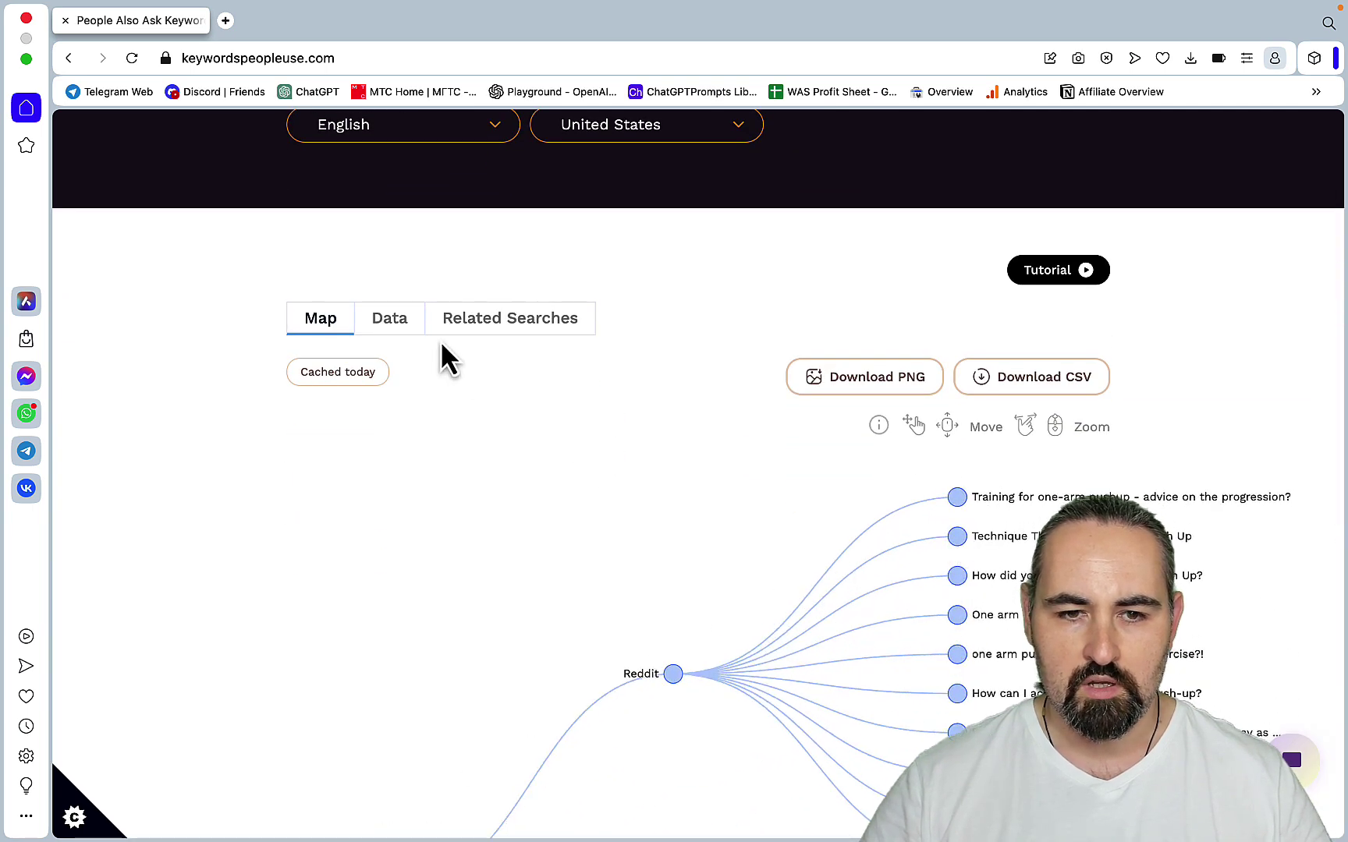
- View the Reddit and Quora questions as lists and mark the Quora question about getting strong enough
{"action": "left_click", "coordinate": [397, 324]}
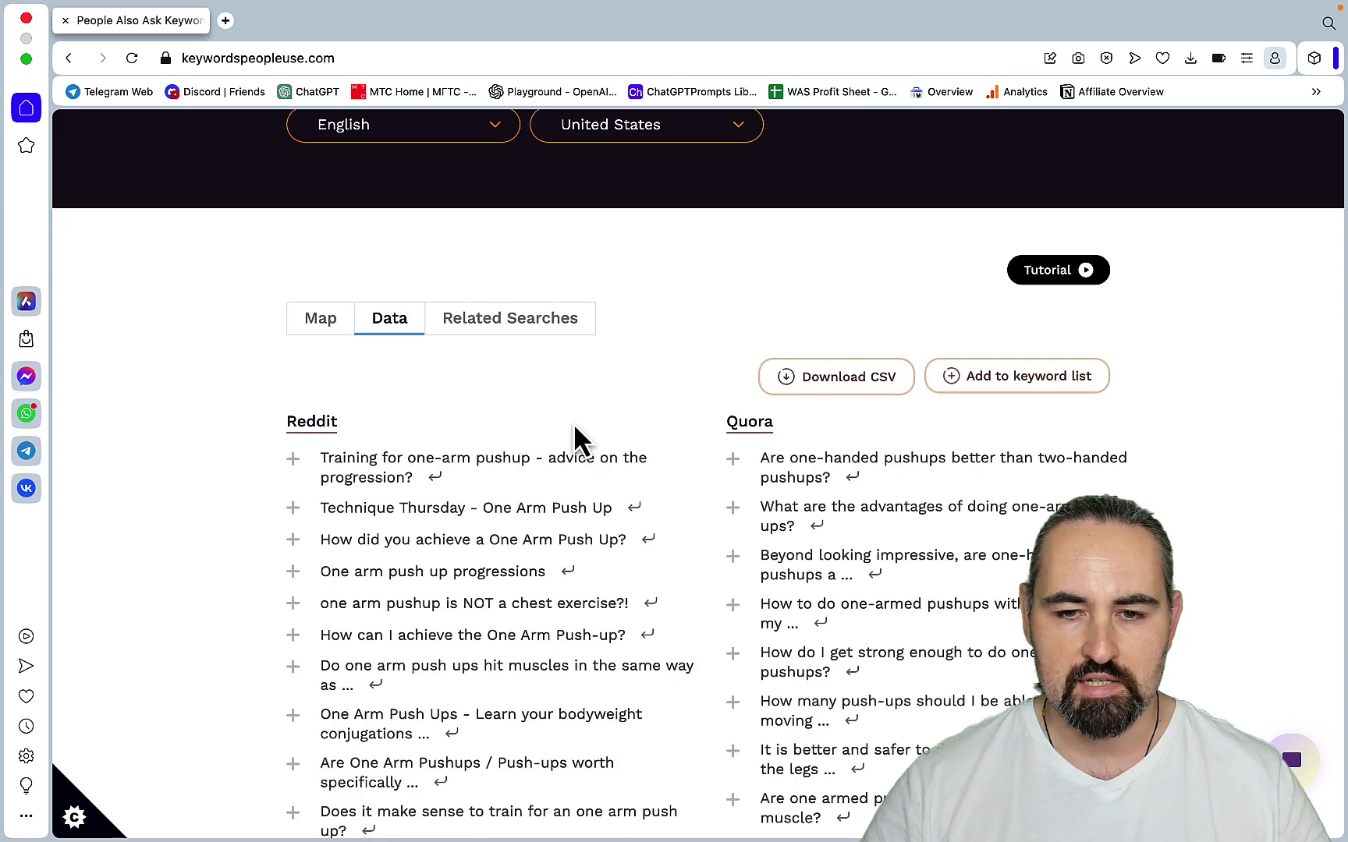
{"action": "scroll", "coordinate": [574, 427], "scroll_direction": "down", "scroll_amount": 2}
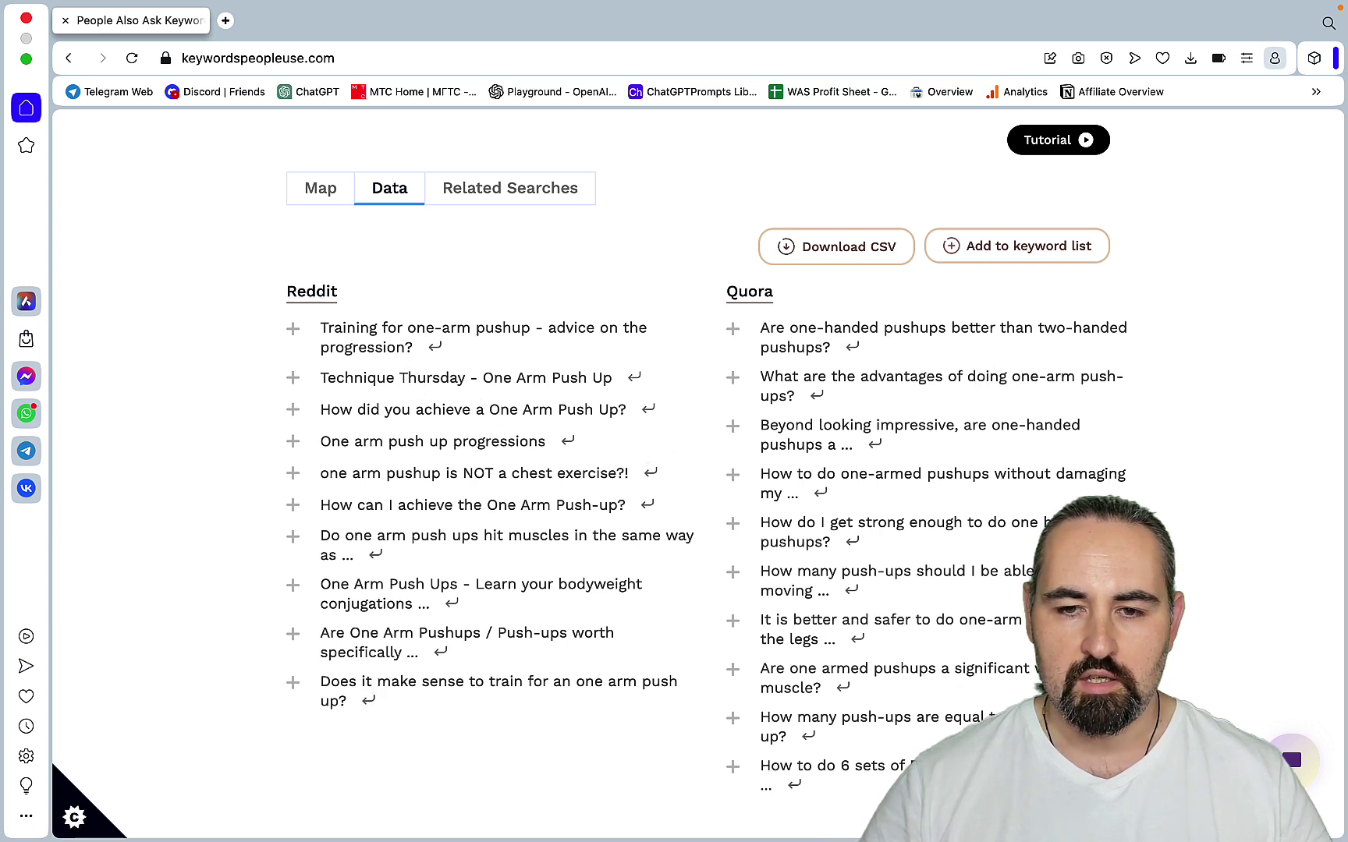
{"action": "scroll", "coordinate": [728, 613], "scroll_direction": "down", "scroll_amount": 2}
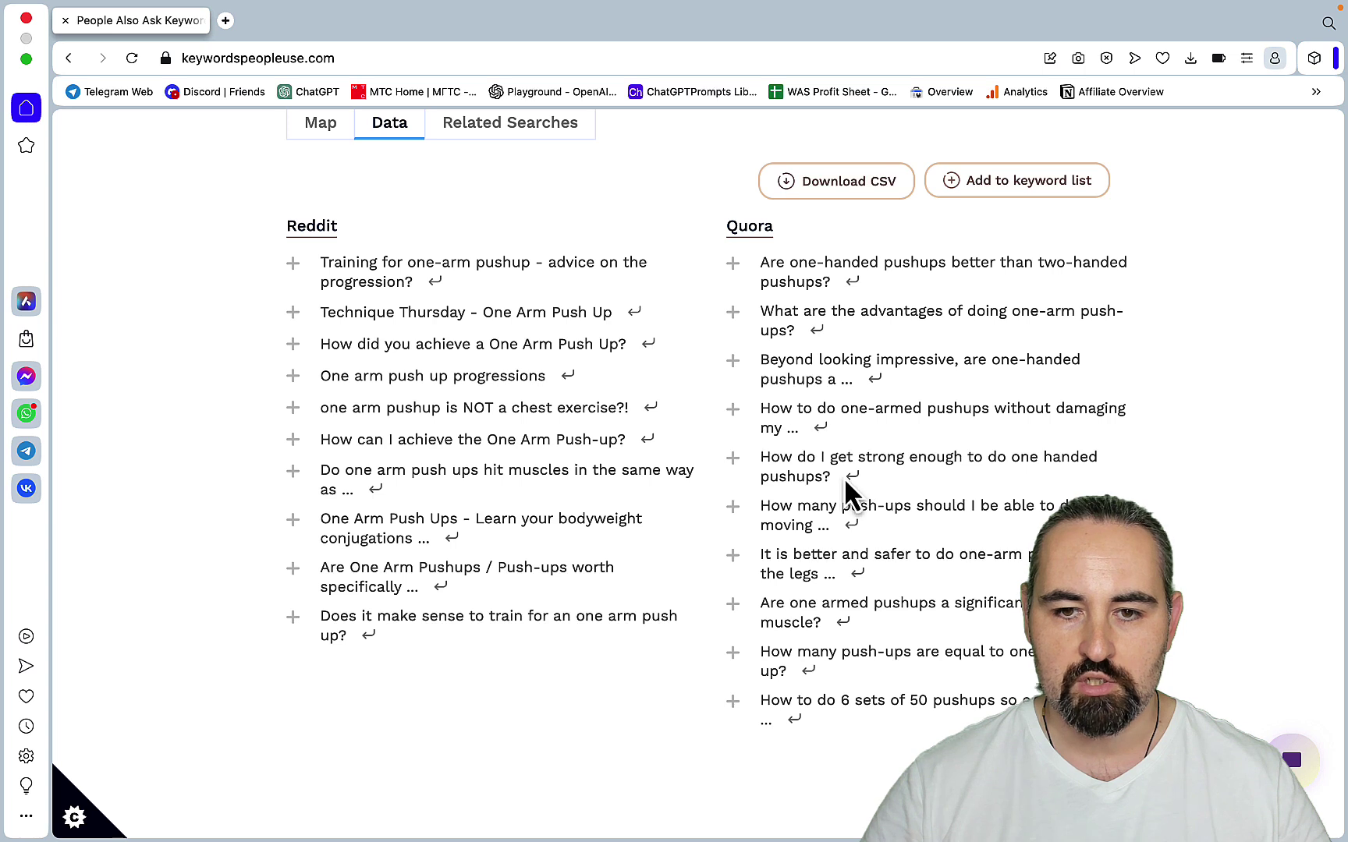
{"action": "left_click_drag", "start_coordinate": [815, 478], "coordinate": [770, 472]}
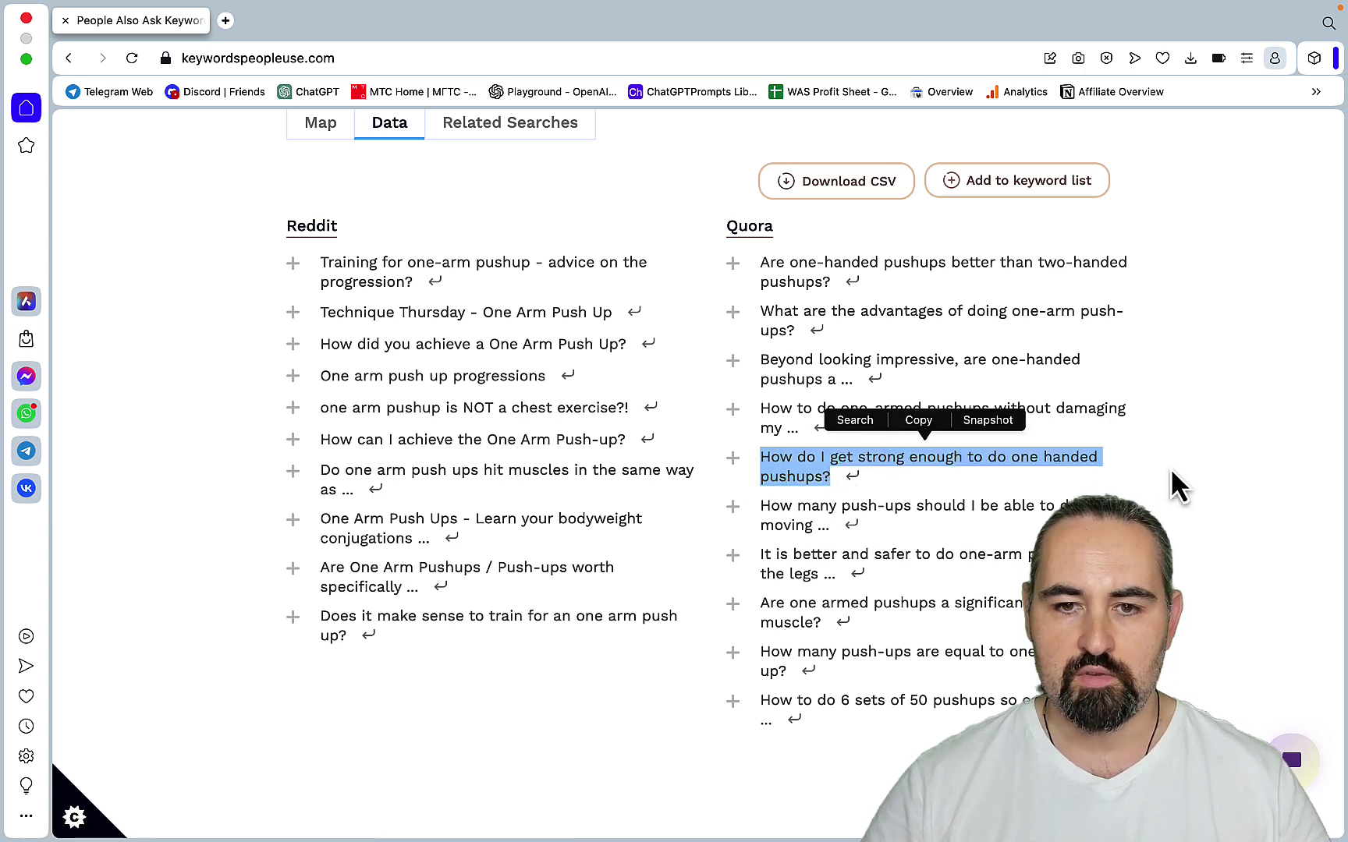
{"action": "scroll", "coordinate": [1193, 557], "scroll_direction": "up", "scroll_amount": 3}
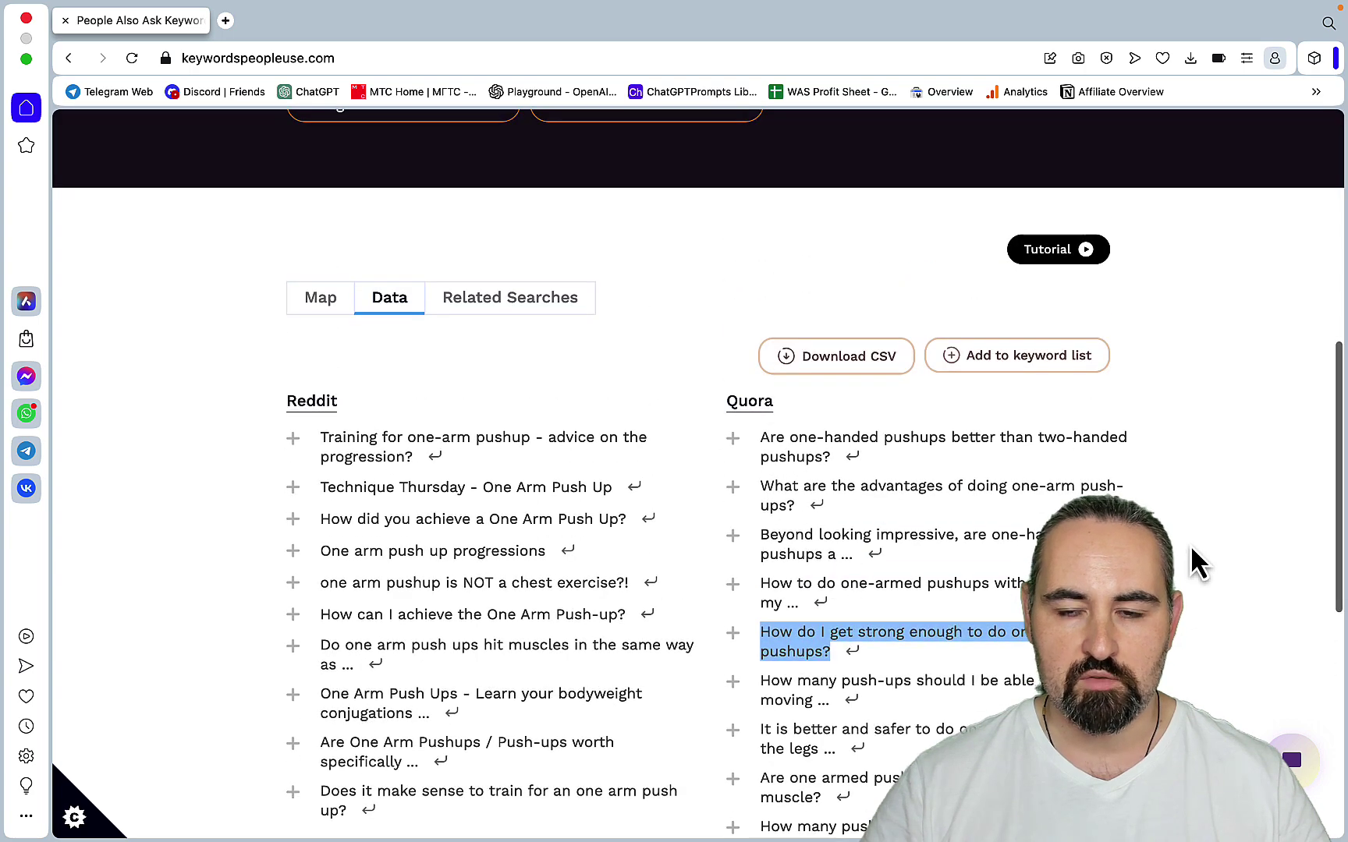
{"action": "scroll", "coordinate": [1190, 545], "scroll_direction": "up", "scroll_amount": 10}
- Search one-arm pushup with People Also Ask as the source and zoom the question map
{"action": "scroll", "coordinate": [1199, 562], "scroll_direction": "up", "scroll_amount": 1}
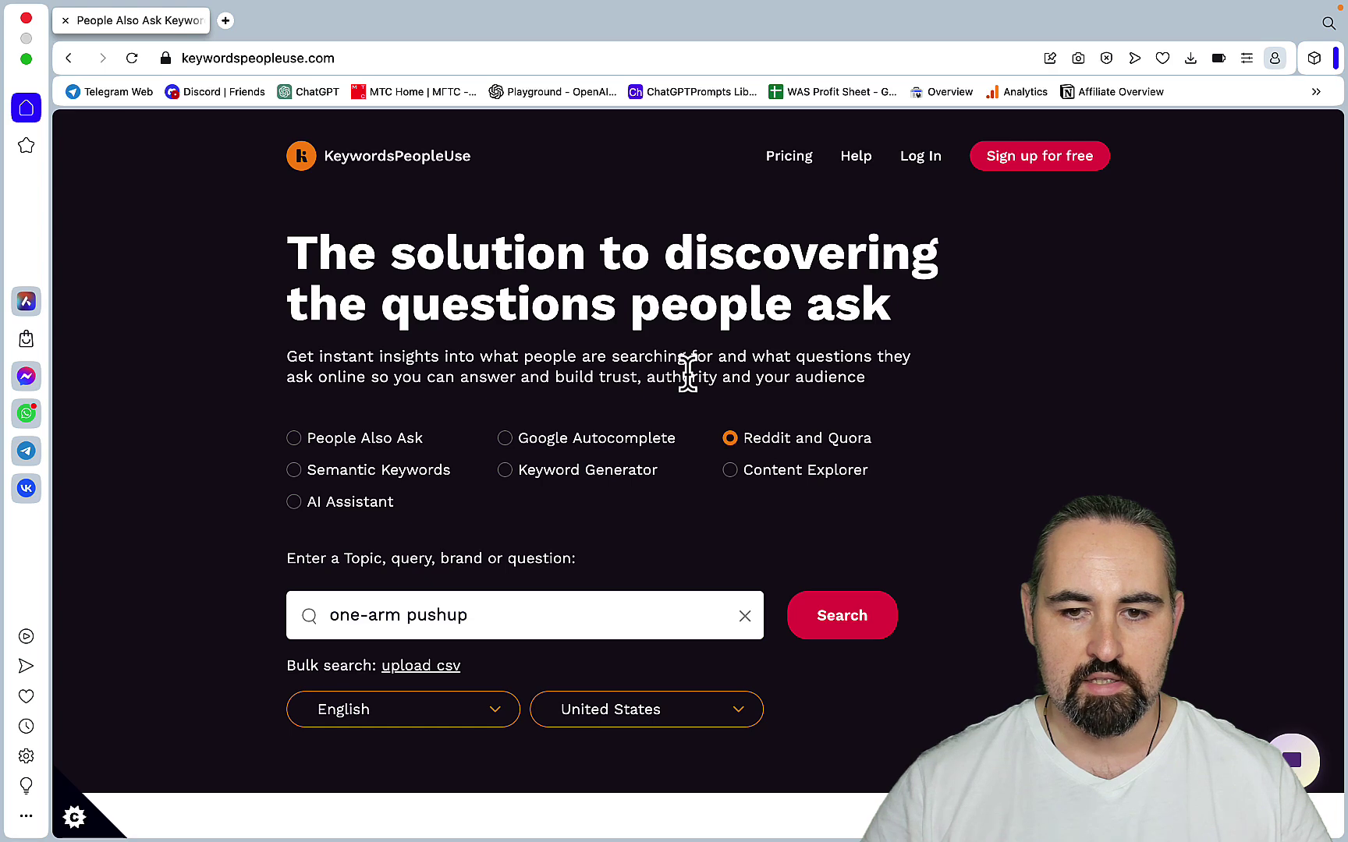
{"action": "left_click", "coordinate": [294, 438]}
{"action": "left_click", "coordinate": [838, 633]}
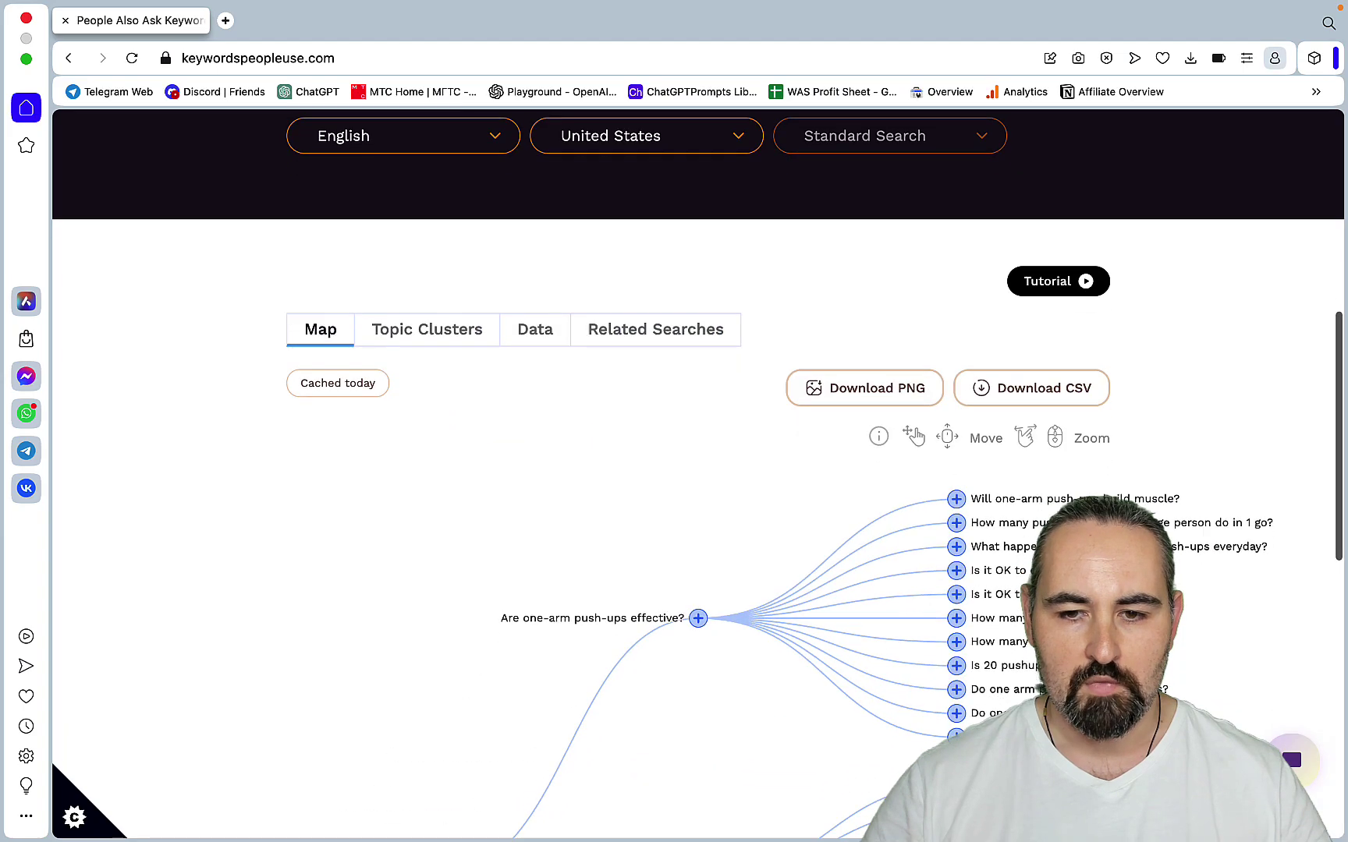
{"action": "scroll", "coordinate": [677, 414], "scroll_direction": "down", "scroll_amount": 5}
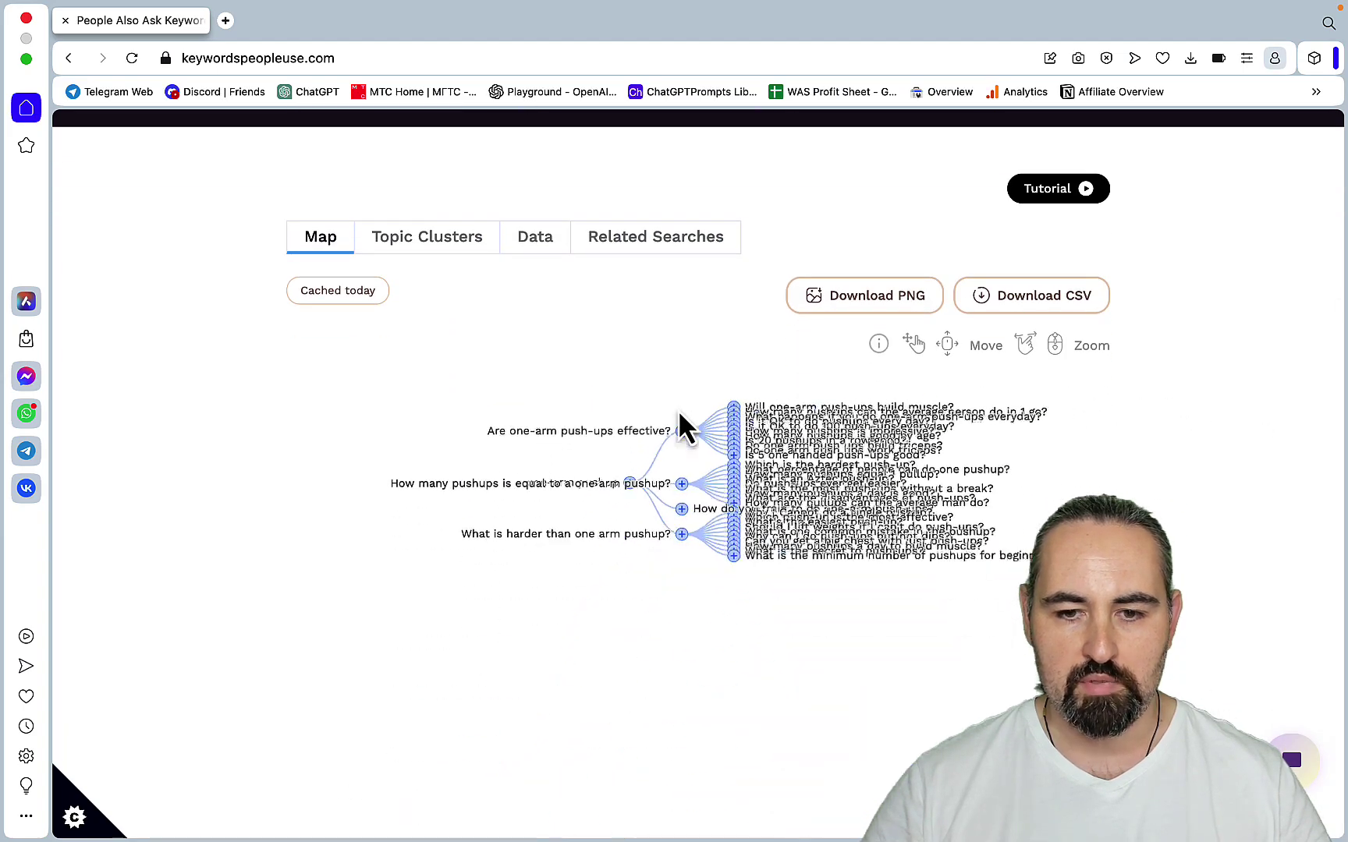
{"action": "scroll", "coordinate": [680, 425], "scroll_direction": "up", "scroll_amount": 5}
{"action": "scroll", "coordinate": [680, 425], "scroll_direction": "down", "scroll_amount": 5}
{"action": "scroll", "coordinate": [680, 425], "scroll_direction": "up", "scroll_amount": 5}
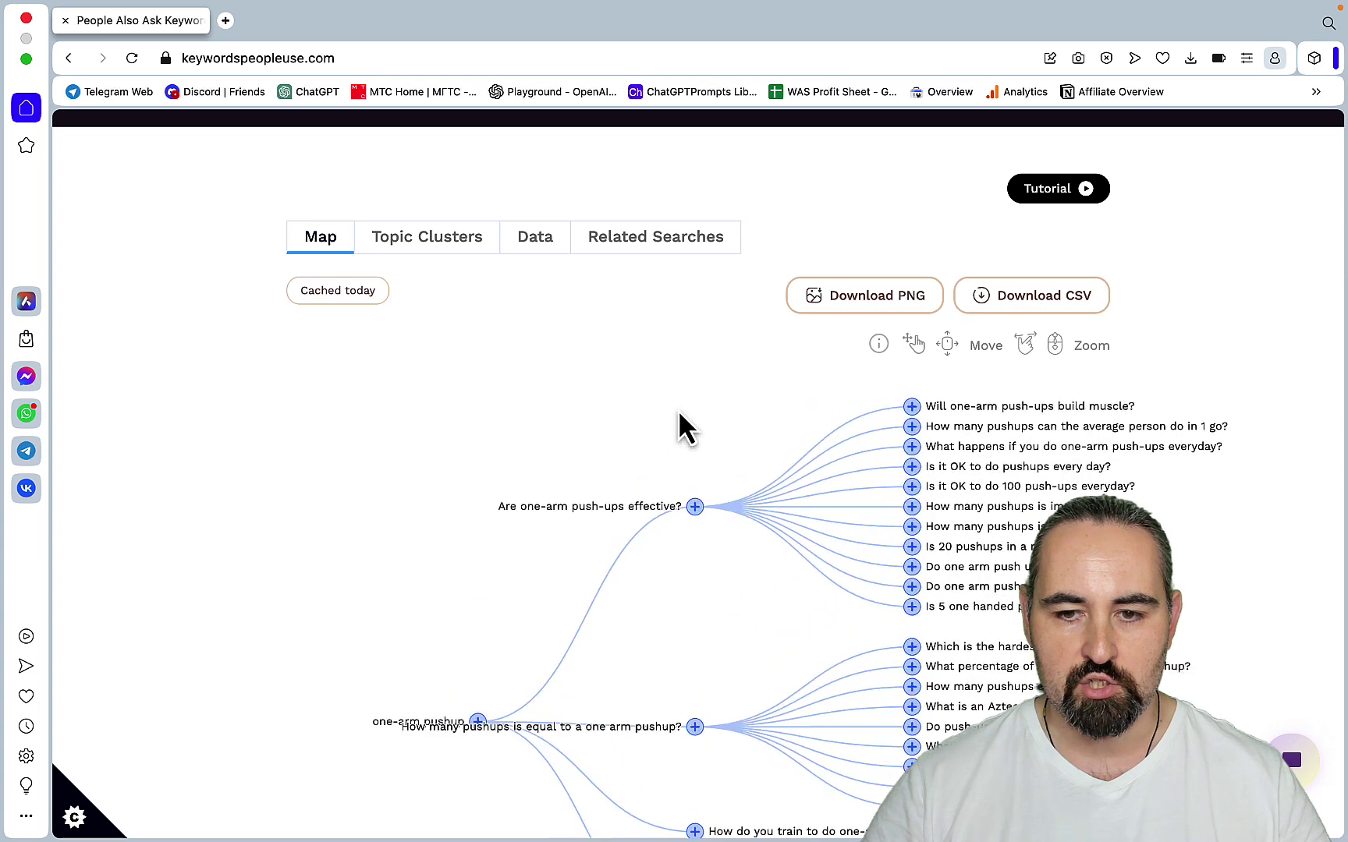
- Open Topic Clusters and review Clusters 1–5 of the one-arm pushup questions
{"action": "left_click", "coordinate": [466, 257]}
{"action": "scroll", "coordinate": [881, 483], "scroll_direction": "up", "scroll_amount": 3}
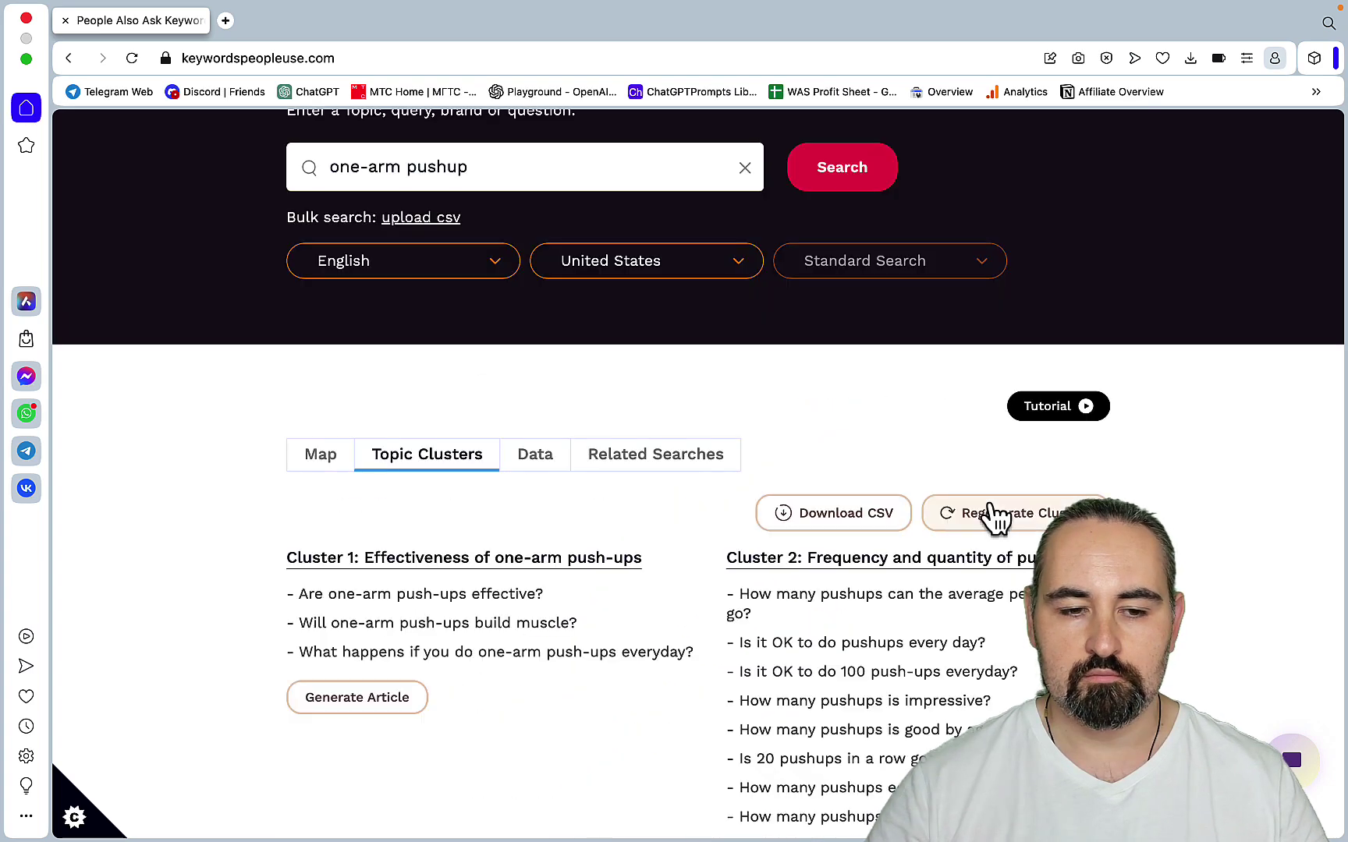
{"action": "scroll", "coordinate": [992, 515], "scroll_direction": "down", "scroll_amount": 4}
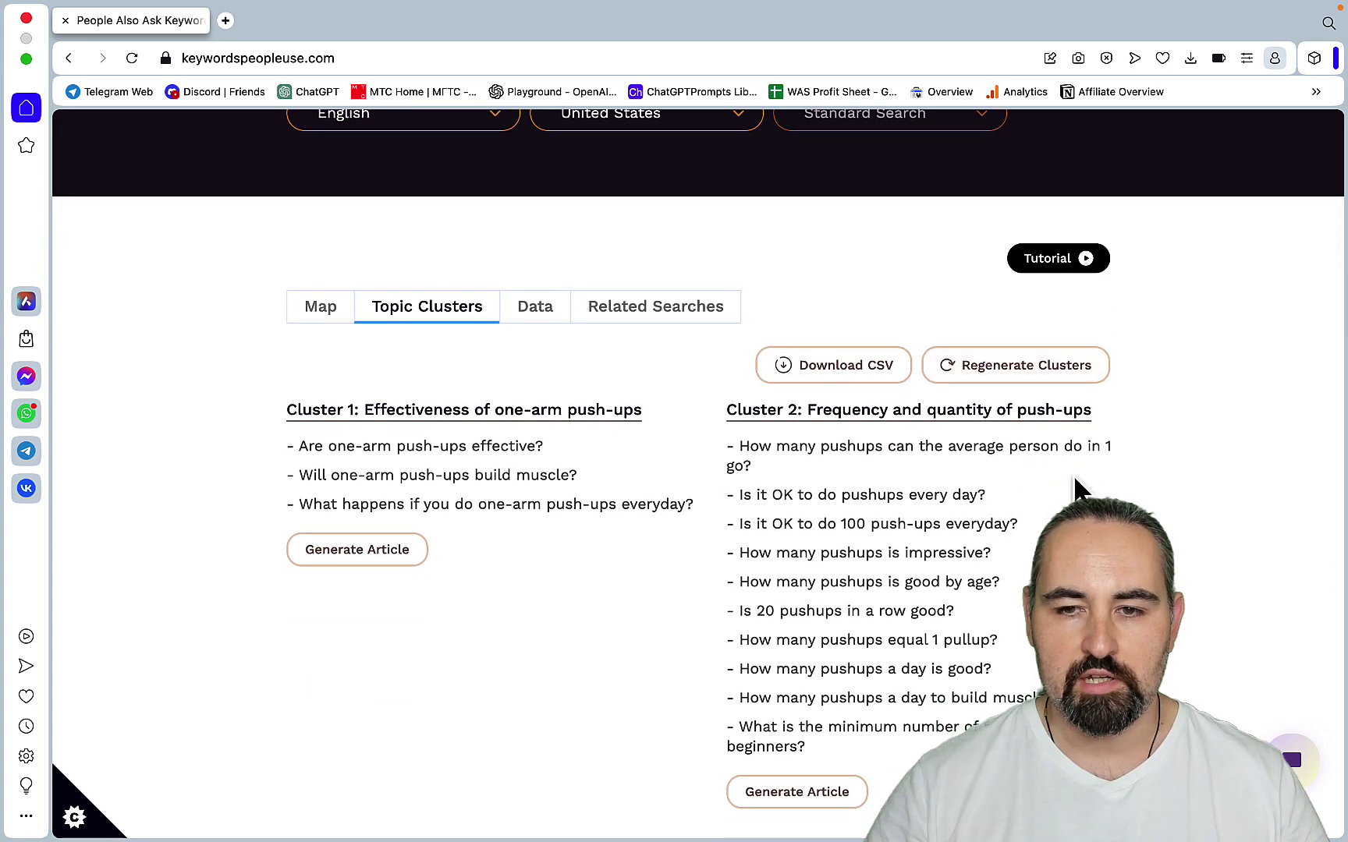
{"action": "scroll", "coordinate": [599, 587], "scroll_direction": "down", "scroll_amount": 3}
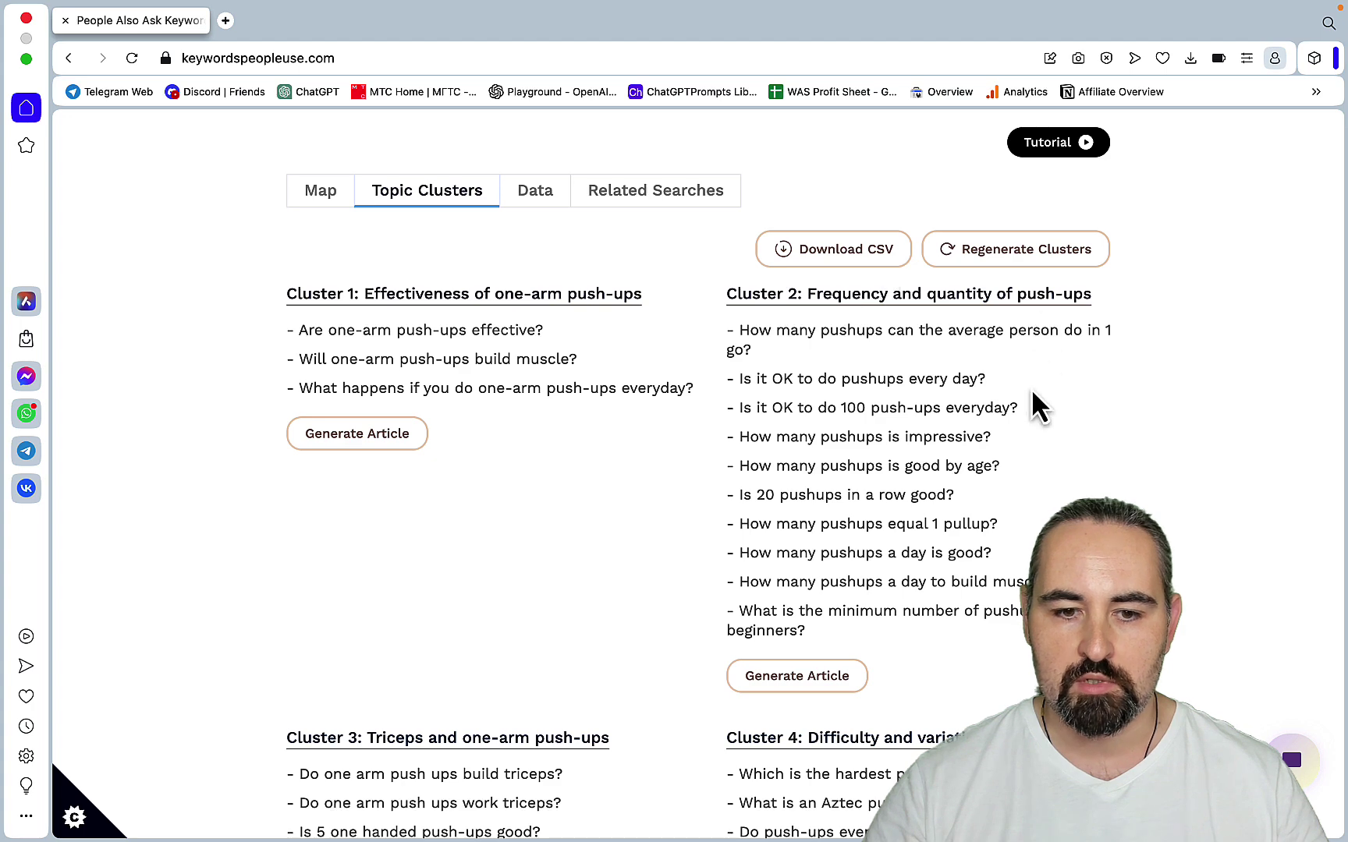
{"action": "scroll", "coordinate": [1033, 393], "scroll_direction": "down", "scroll_amount": 4}
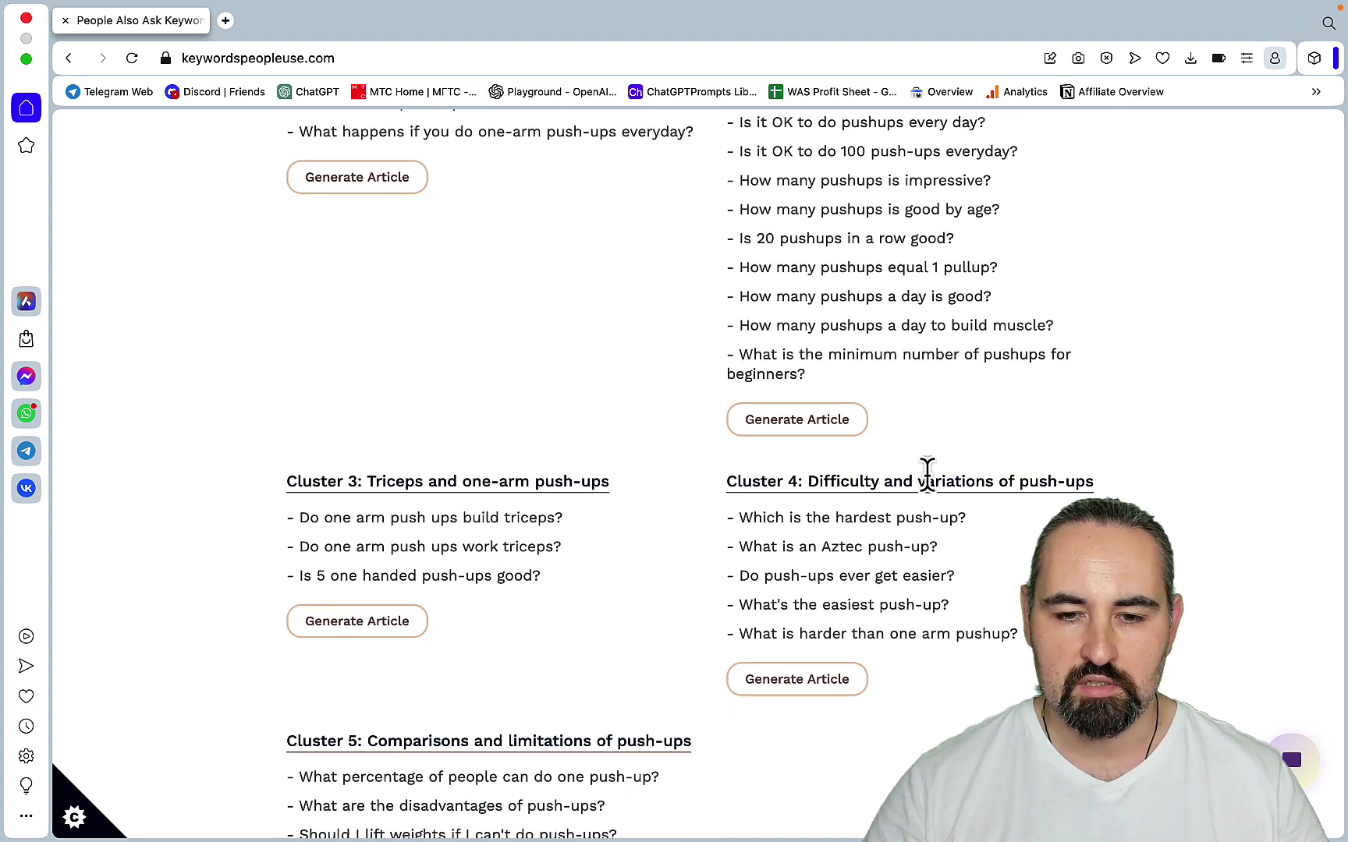
{"action": "scroll", "coordinate": [1006, 555], "scroll_direction": "down", "scroll_amount": 1}
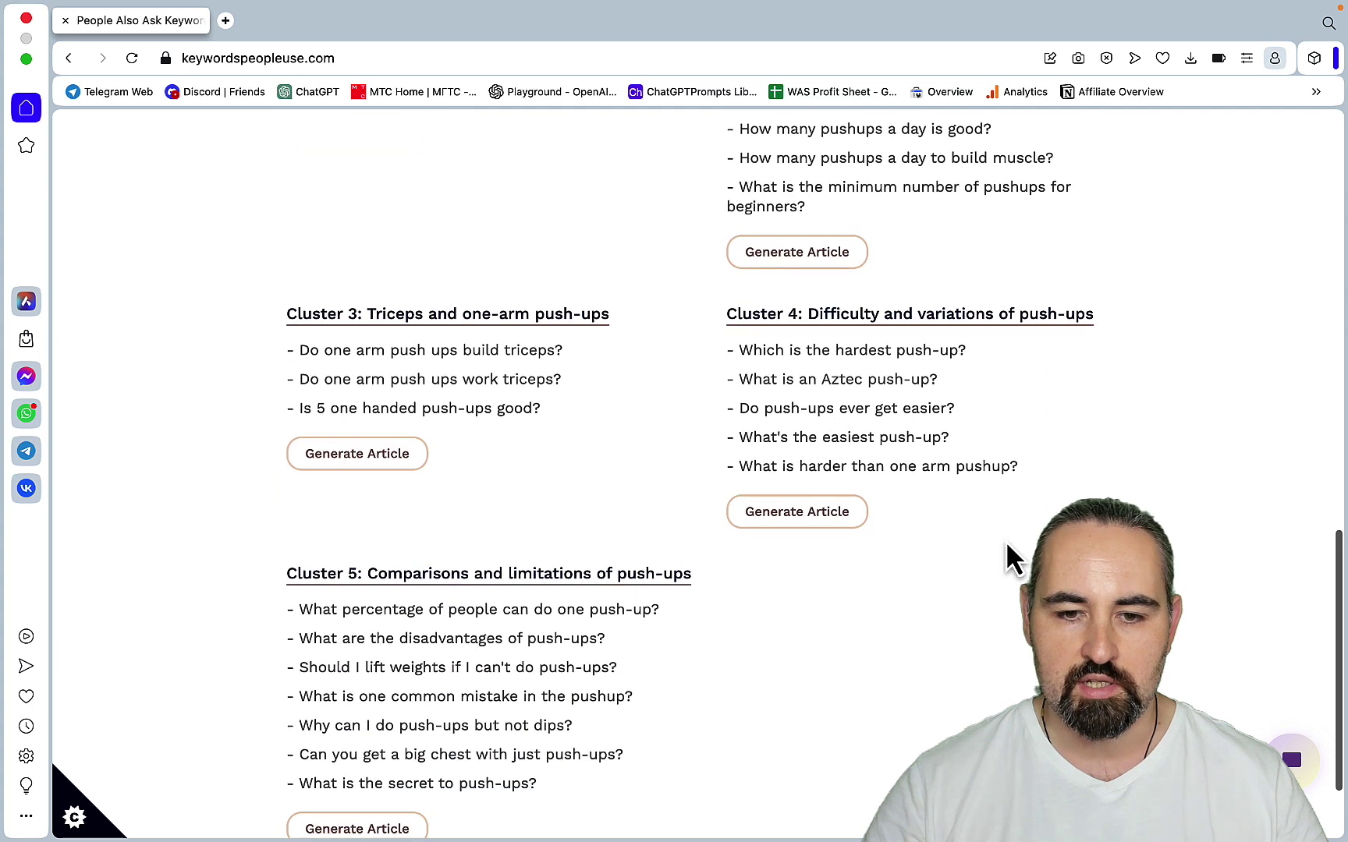
{"action": "scroll", "coordinate": [611, 701], "scroll_direction": "down", "scroll_amount": 3}
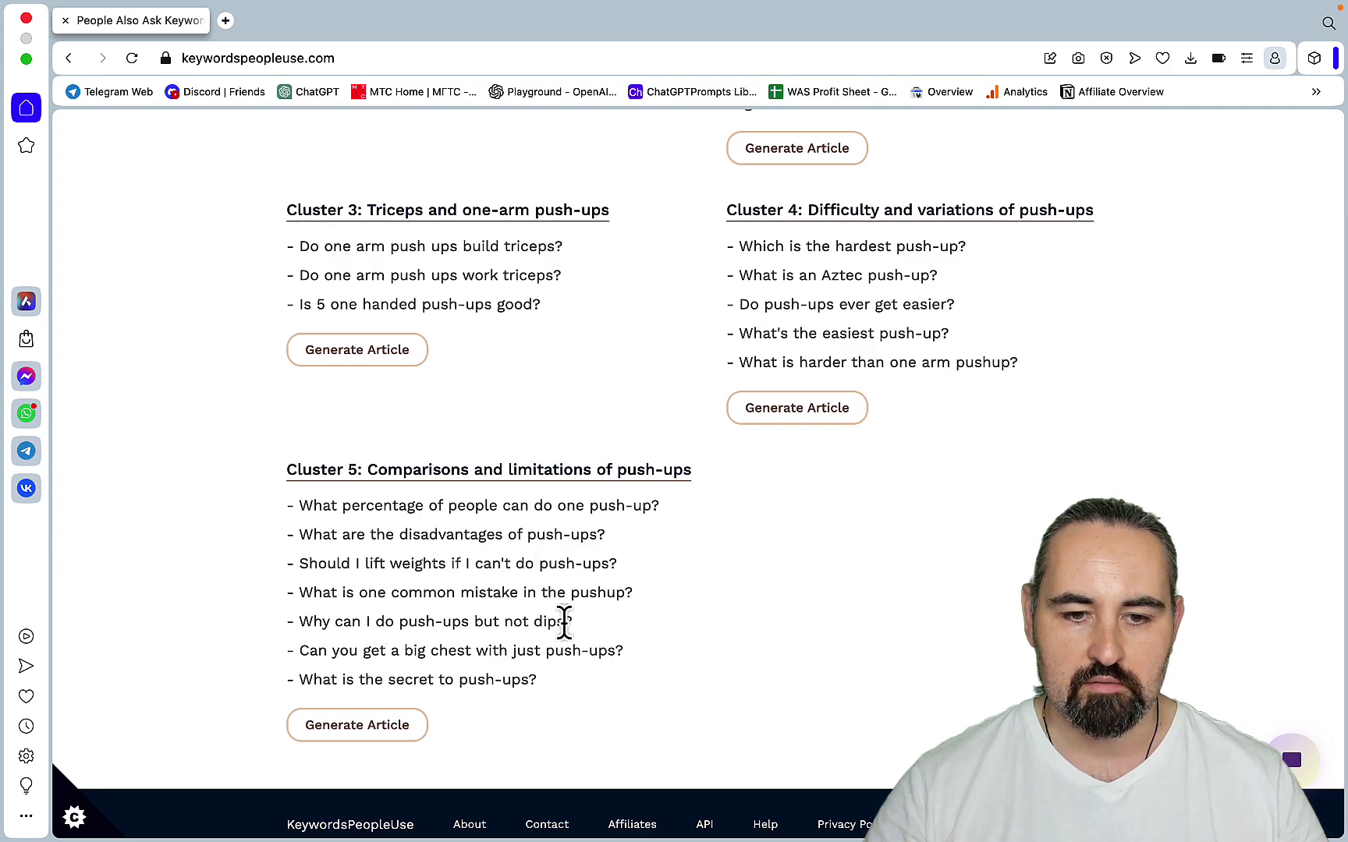
{"action": "scroll", "coordinate": [748, 620], "scroll_direction": "up", "scroll_amount": 10}
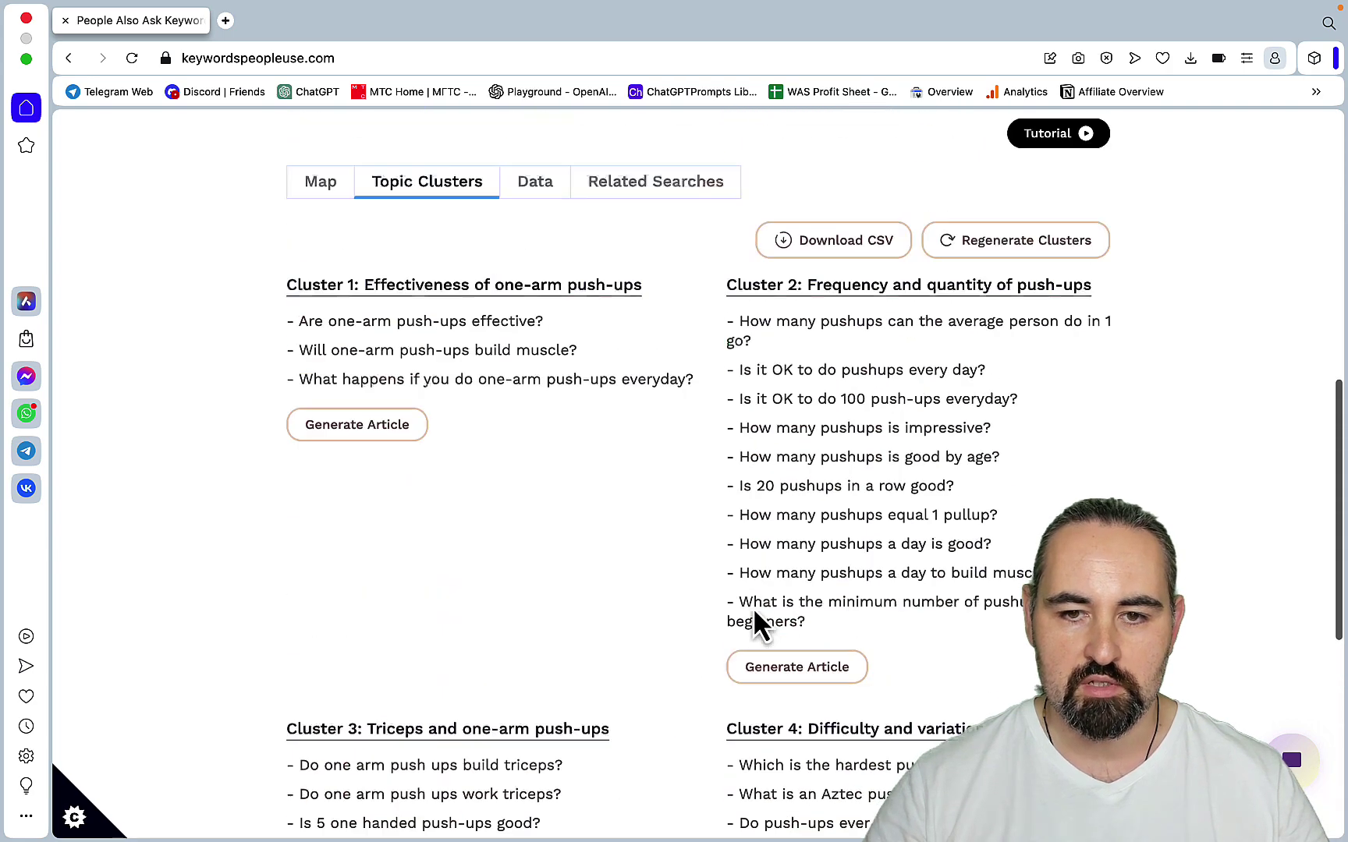
{"action": "scroll", "coordinate": [752, 608], "scroll_direction": "down", "scroll_amount": 8}
{"action": "scroll", "coordinate": [752, 607], "scroll_direction": "up", "scroll_amount": 10}
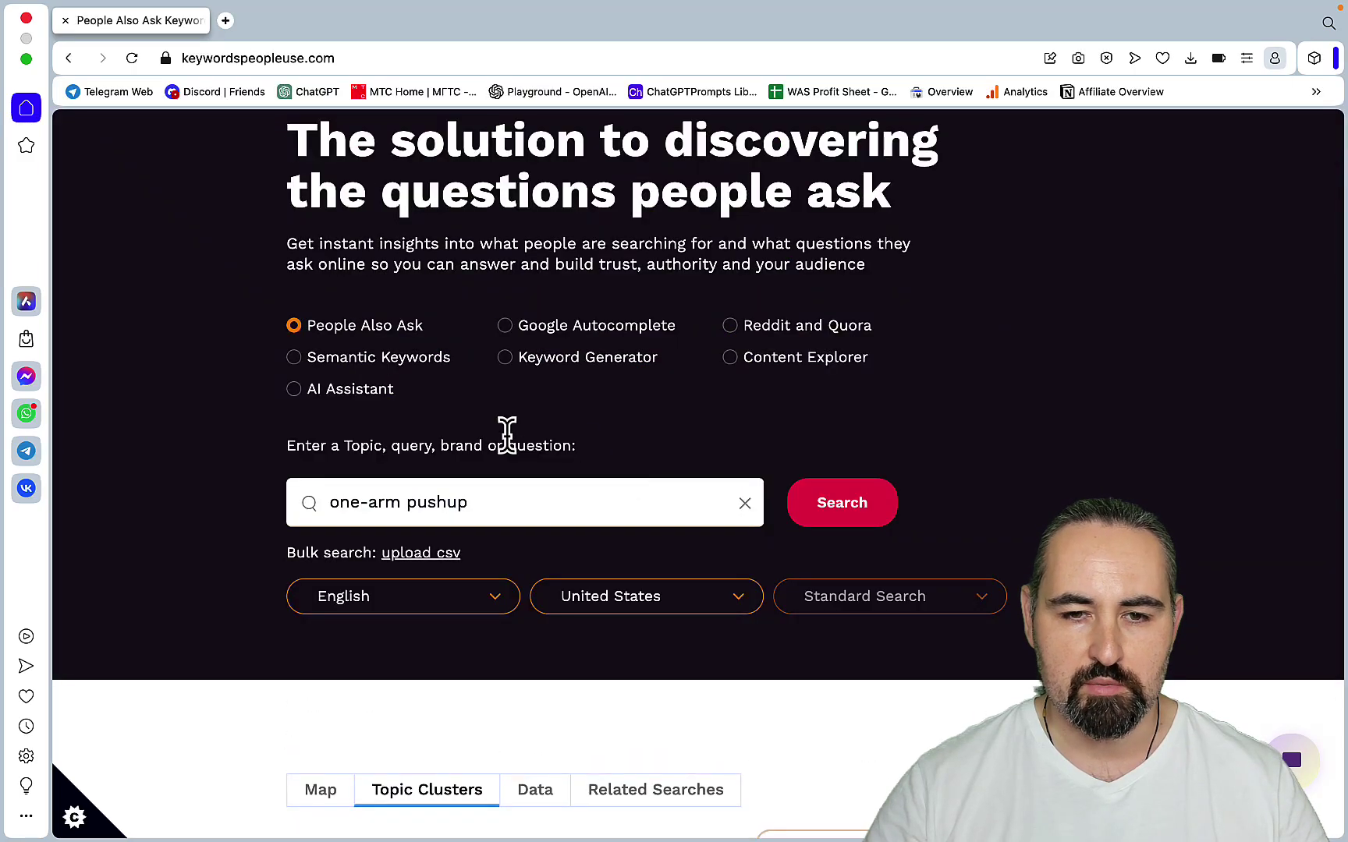
- Run the one-arm pushup search with Google Autocomplete as the source
{"action": "left_click", "coordinate": [507, 327]}
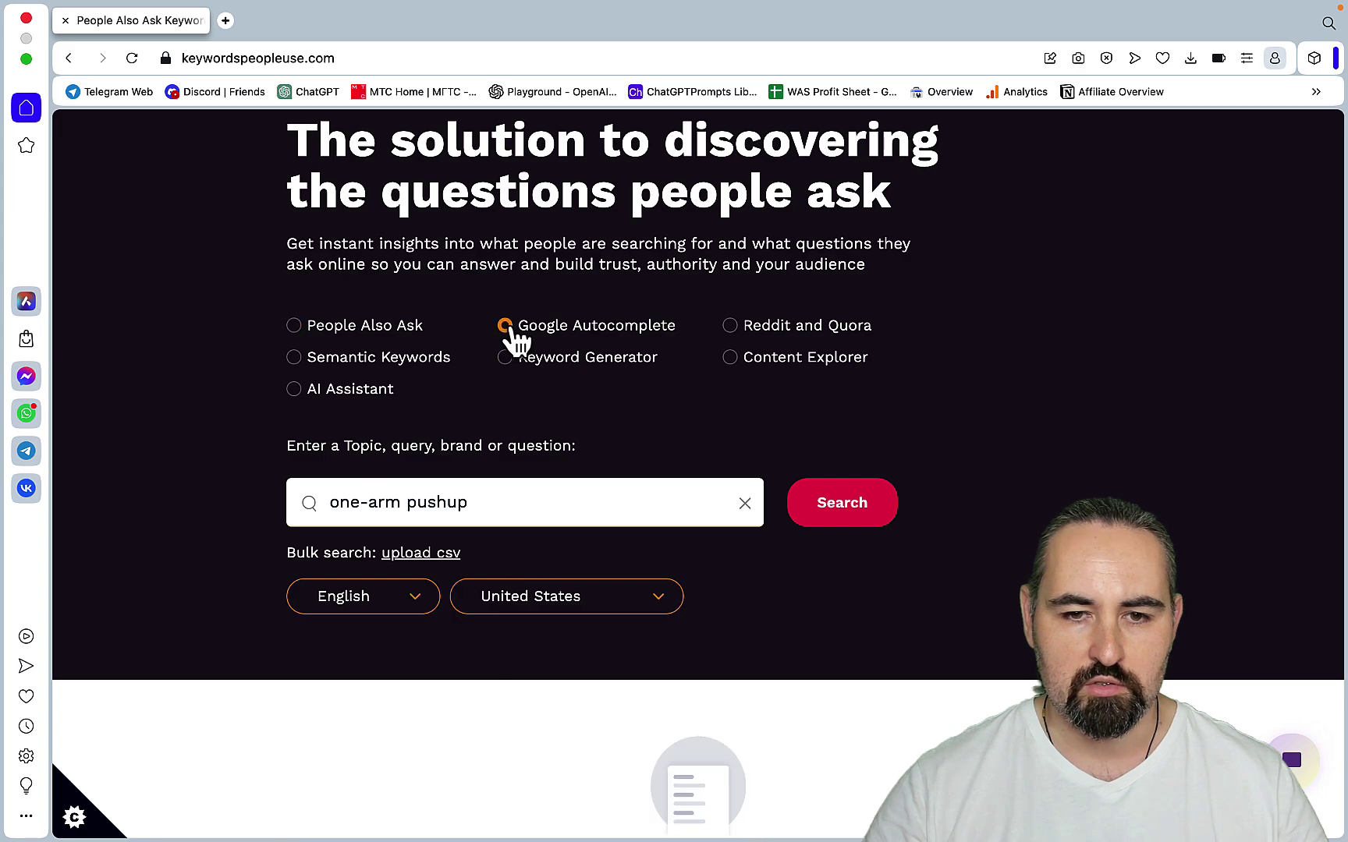
{"action": "left_click", "coordinate": [836, 511]}
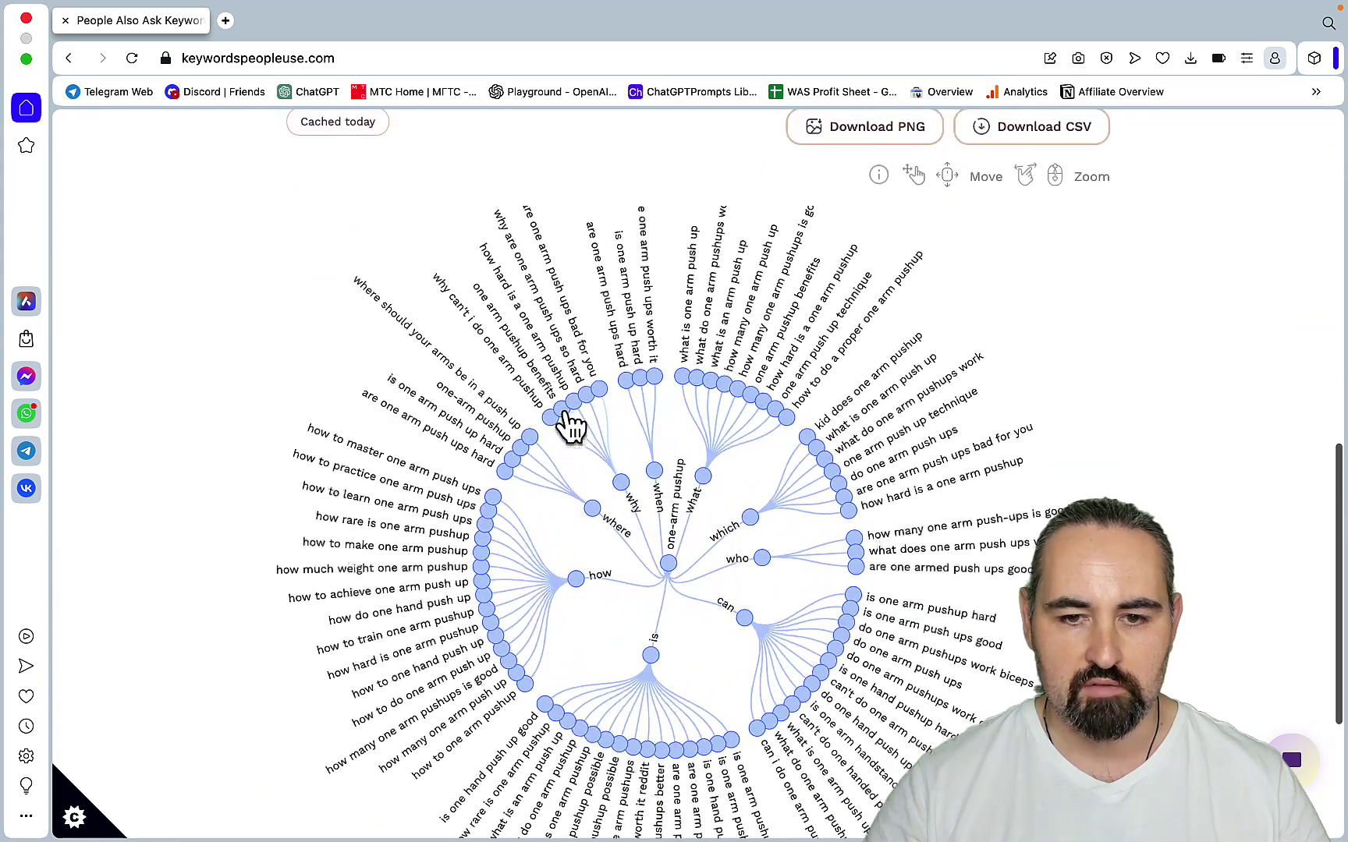
{"action": "scroll", "coordinate": [1122, 371], "scroll_direction": "up", "scroll_amount": 4}
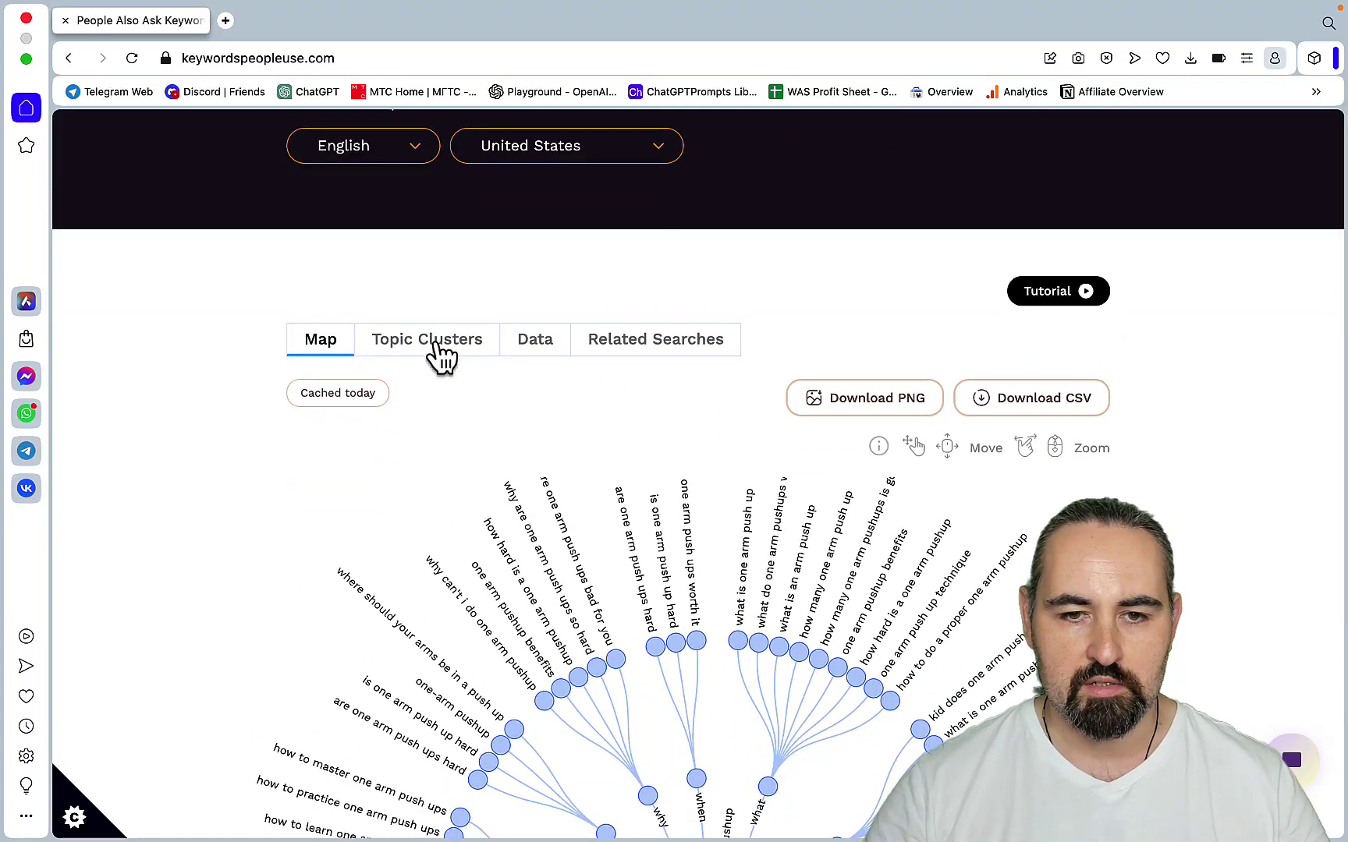
- Group the autocomplete keywords into topic clusters and review them through Cluster 5
{"action": "left_click", "coordinate": [439, 349]}
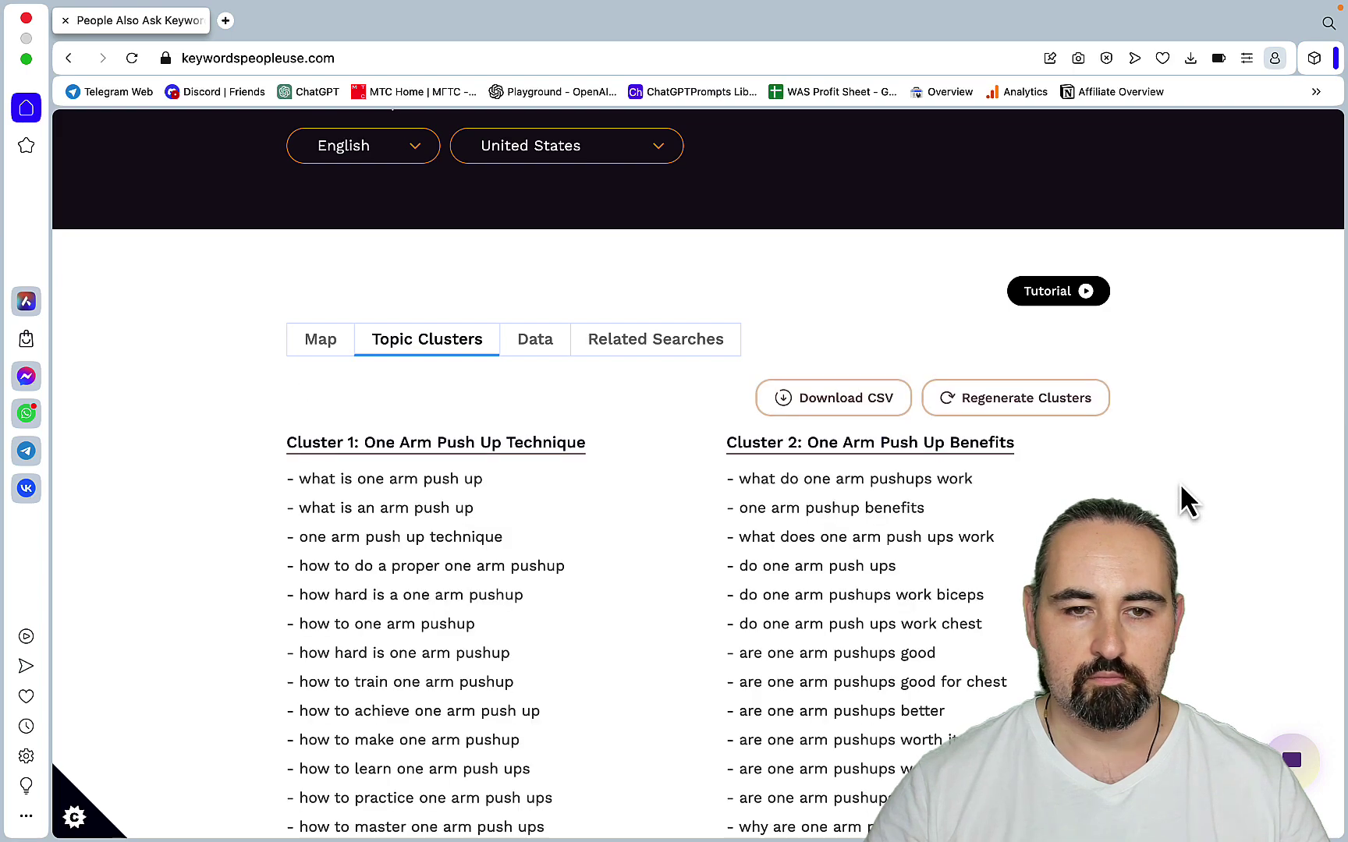
{"action": "scroll", "coordinate": [1179, 484], "scroll_direction": "down", "scroll_amount": 10}
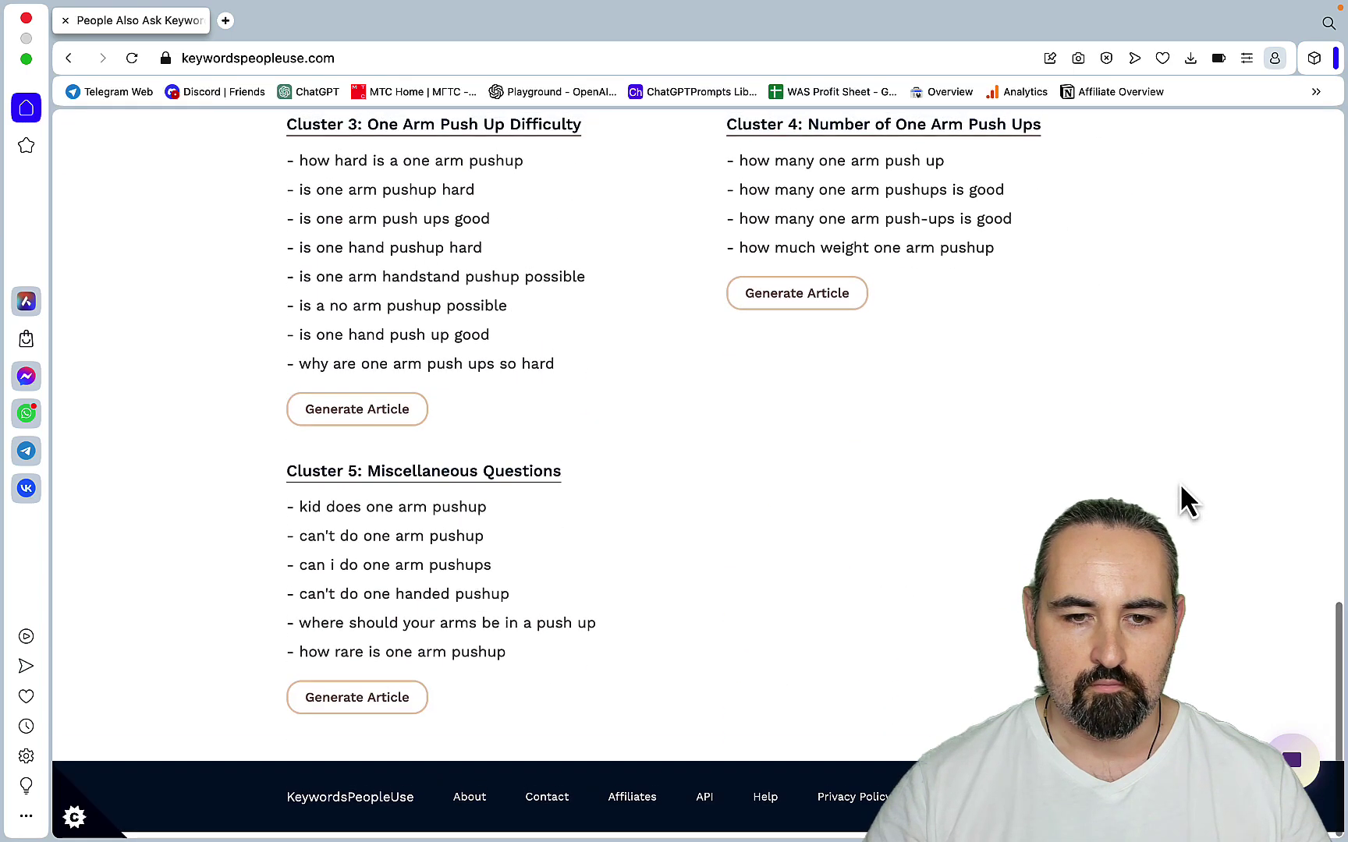
{"action": "scroll", "coordinate": [1180, 484], "scroll_direction": "up", "scroll_amount": 5}
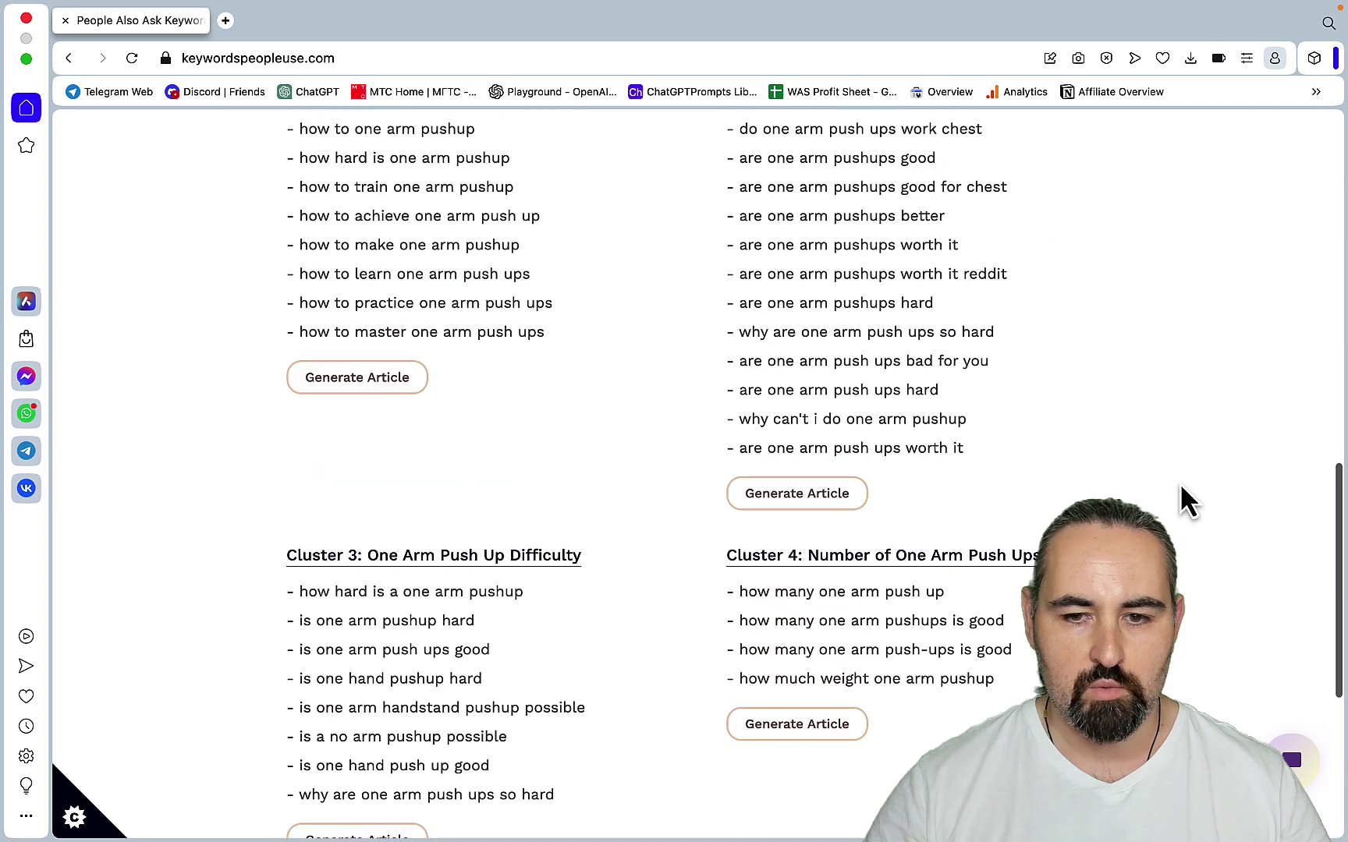
{"action": "scroll", "coordinate": [1179, 483], "scroll_direction": "up", "scroll_amount": 4}
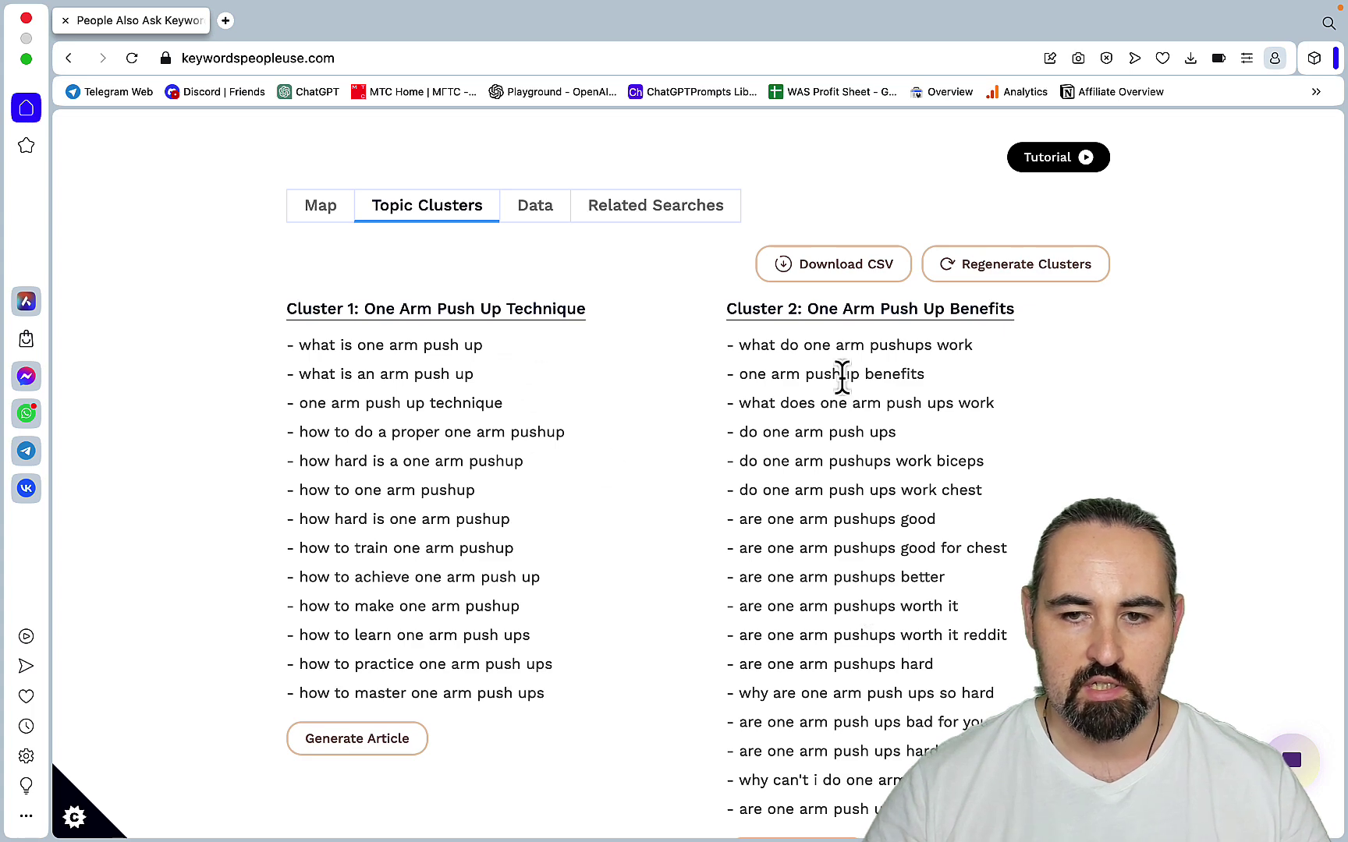
{"action": "scroll", "coordinate": [967, 403], "scroll_direction": "down", "scroll_amount": 1}
{"action": "scroll", "coordinate": [967, 403], "scroll_direction": "down", "scroll_amount": 5}
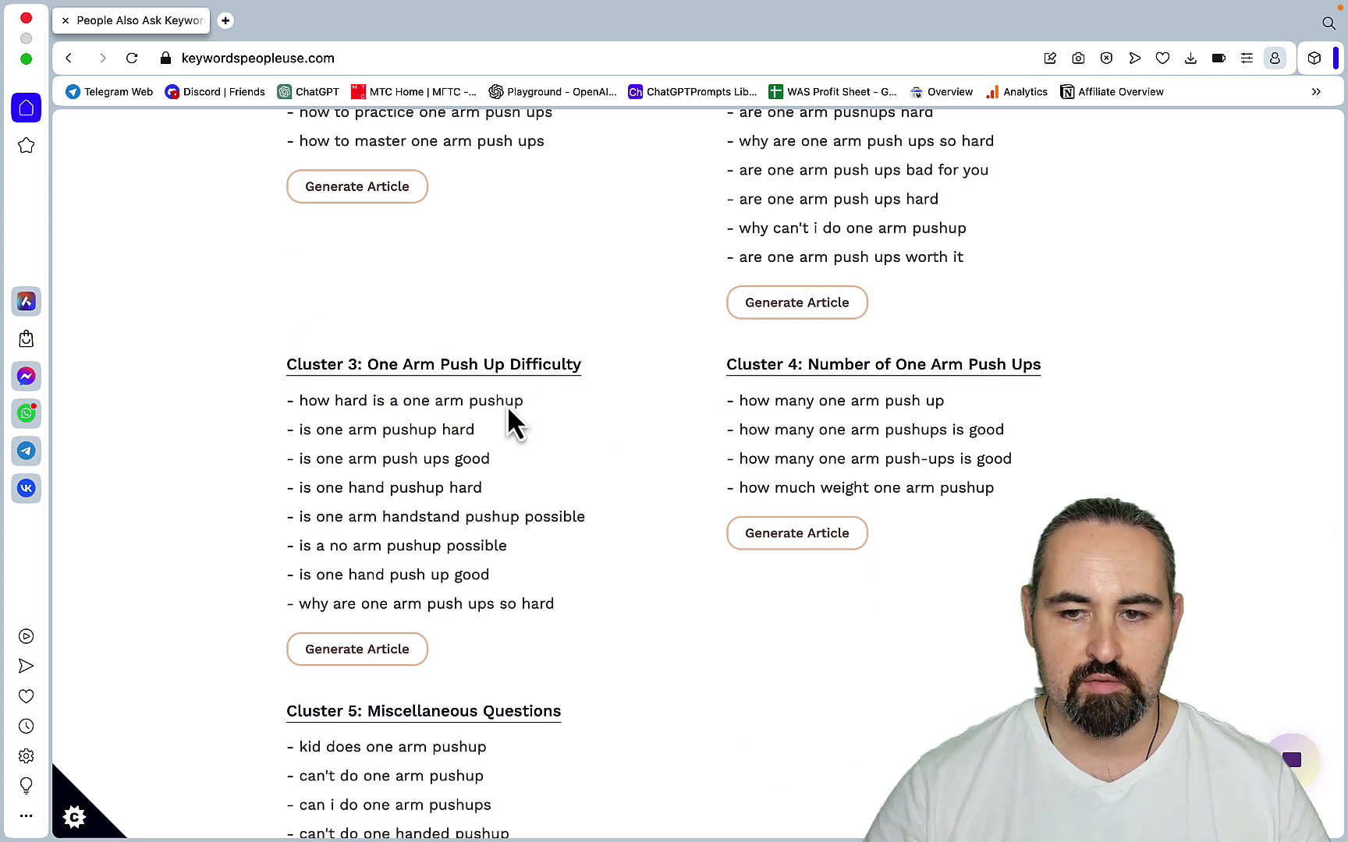
{"action": "scroll", "coordinate": [952, 431], "scroll_direction": "down", "scroll_amount": 2}
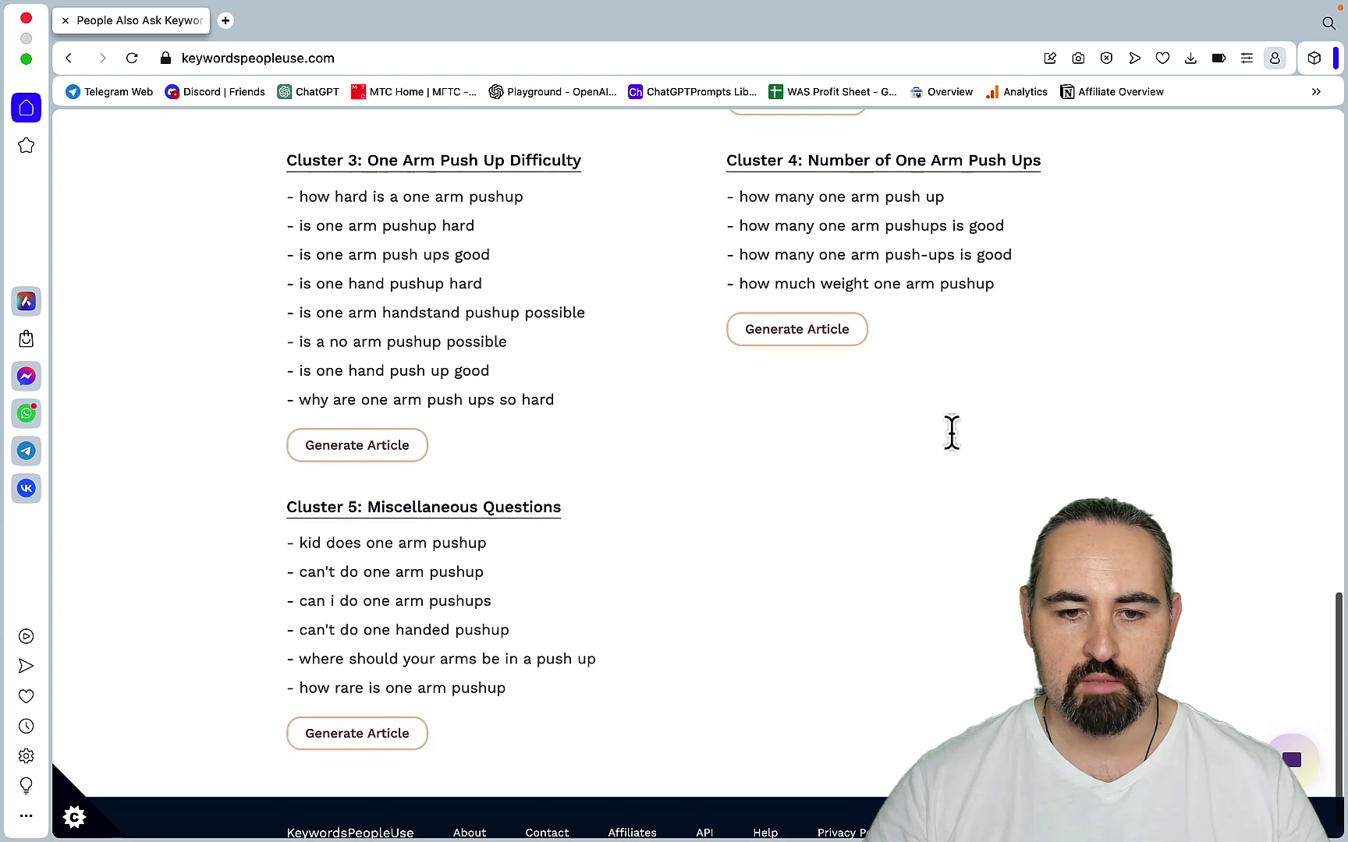
{"action": "scroll", "coordinate": [800, 548], "scroll_direction": "up", "scroll_amount": 15}
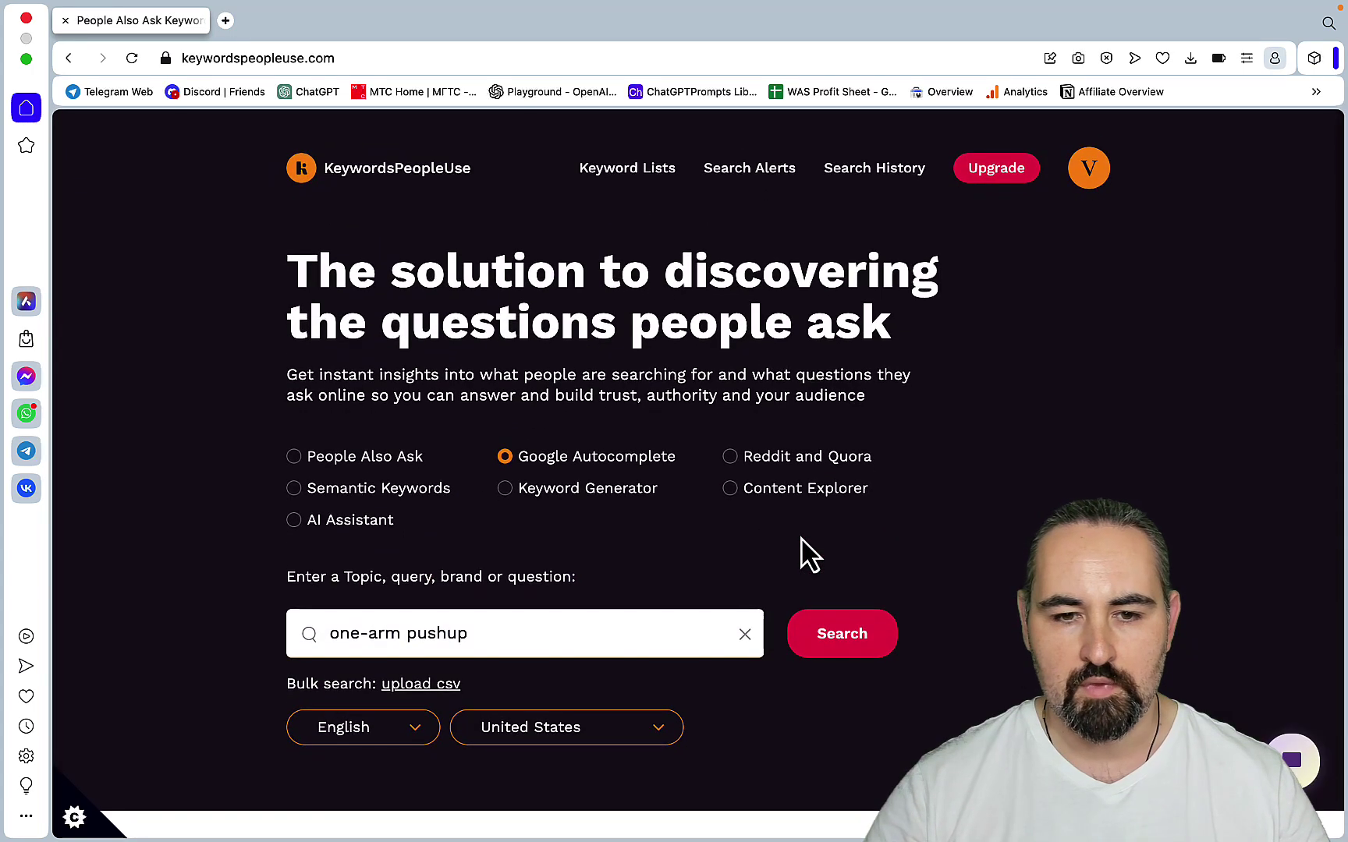
{"action": "scroll", "coordinate": [803, 546], "scroll_direction": "down", "scroll_amount": 1}
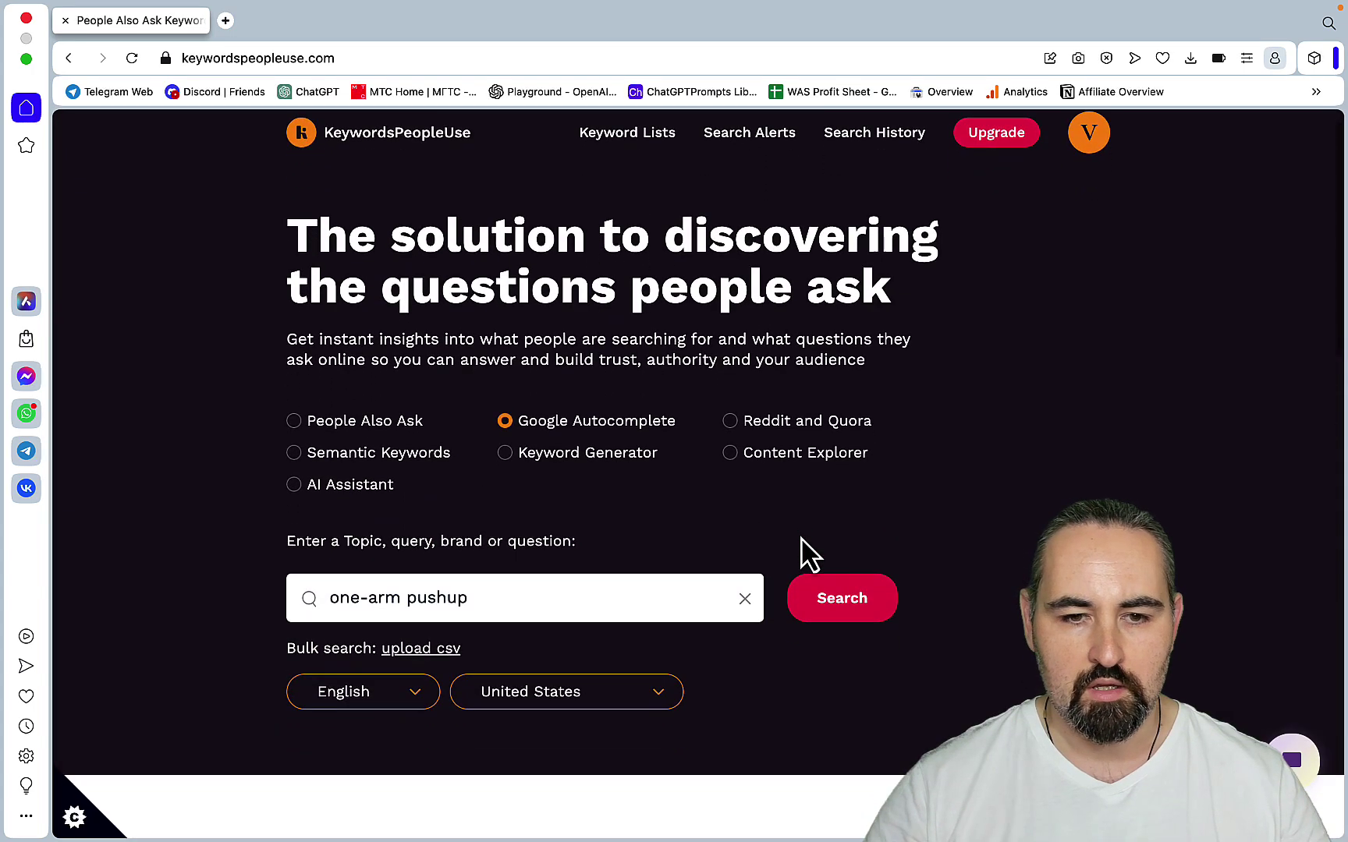
- Run a Keyword Generator search for one-arm pushup and dismiss the results tip
{"action": "left_click", "coordinate": [515, 460]}
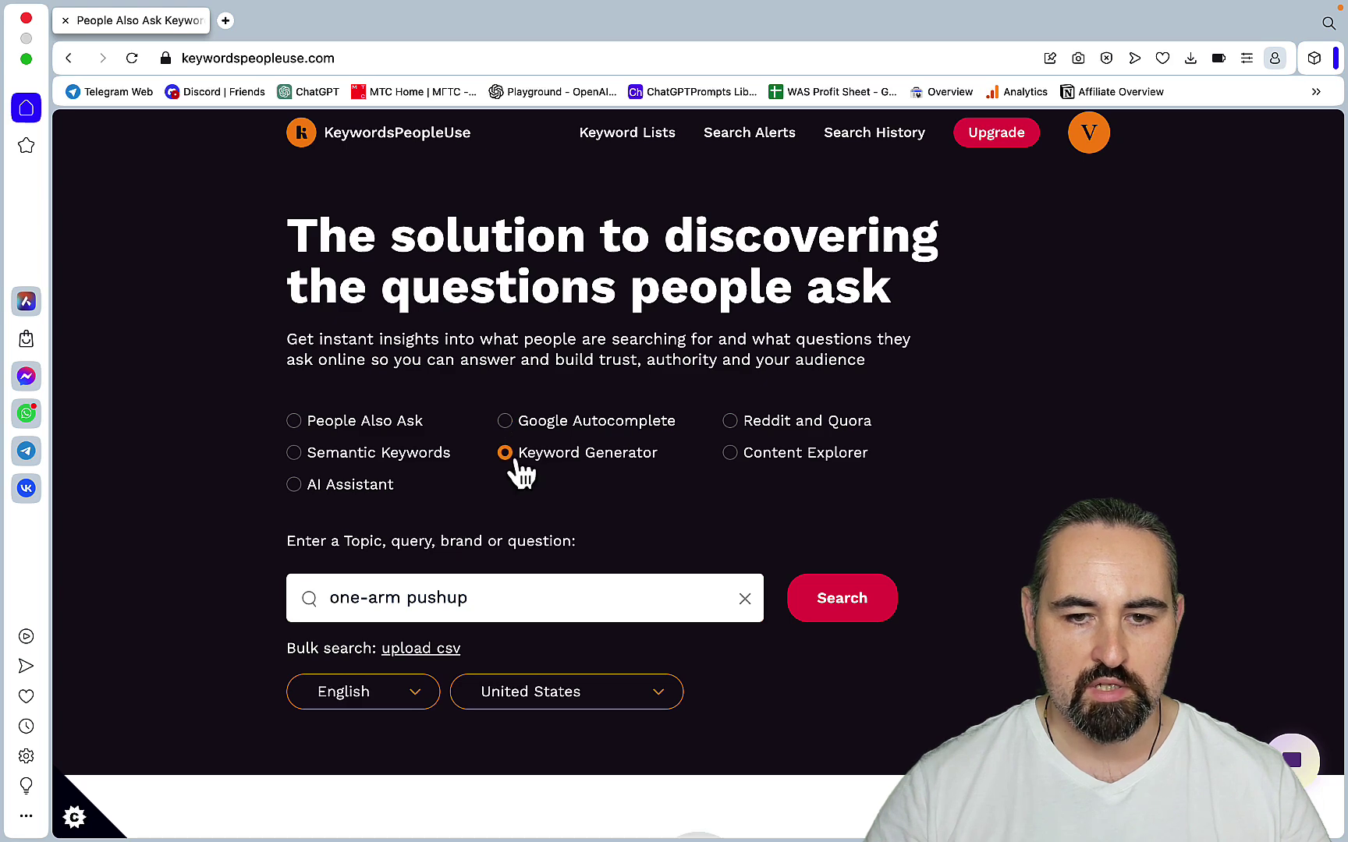
{"action": "left_click", "coordinate": [861, 616]}
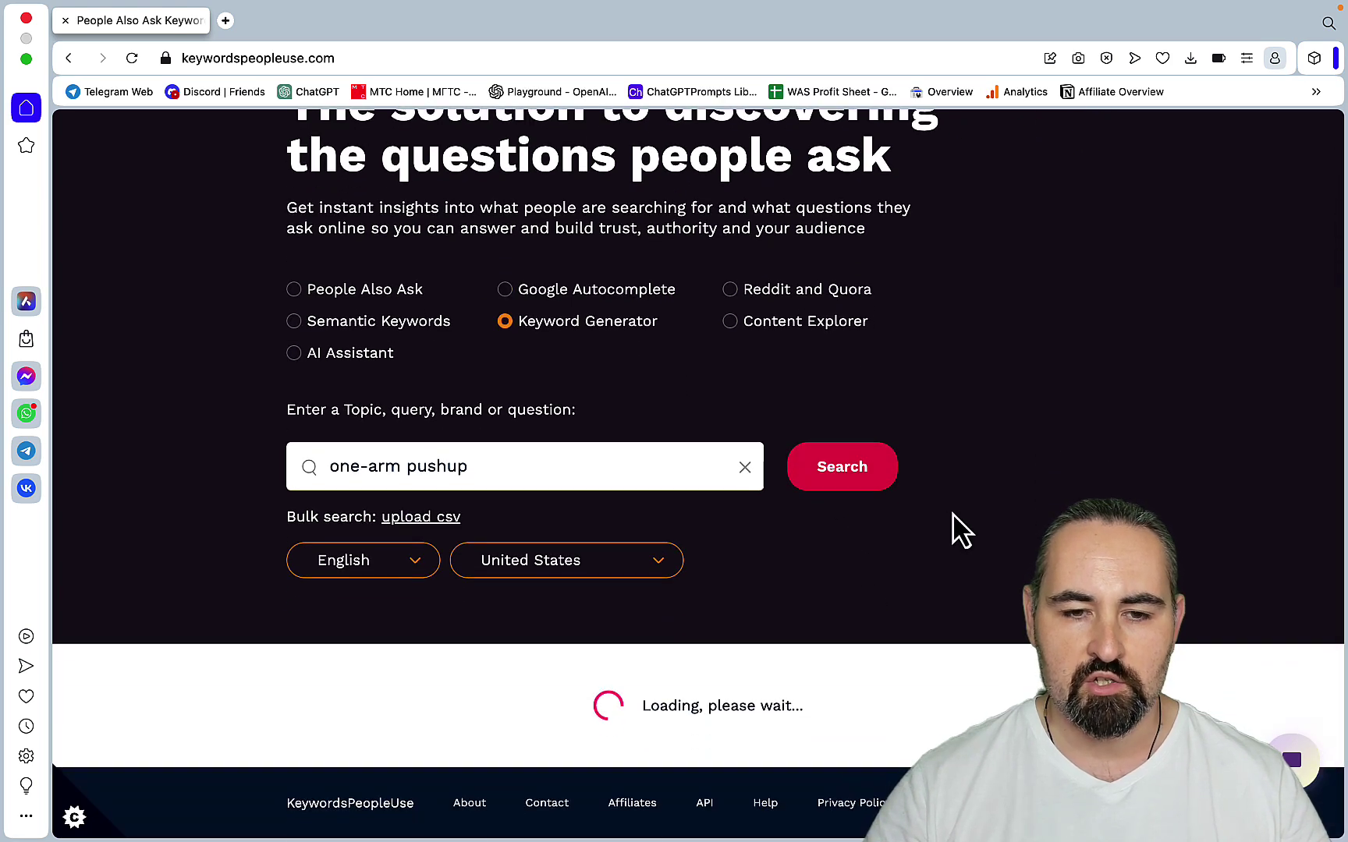
{"action": "left_click", "coordinate": [767, 553]}
{"action": "scroll", "coordinate": [723, 620], "scroll_direction": "down", "scroll_amount": 15}
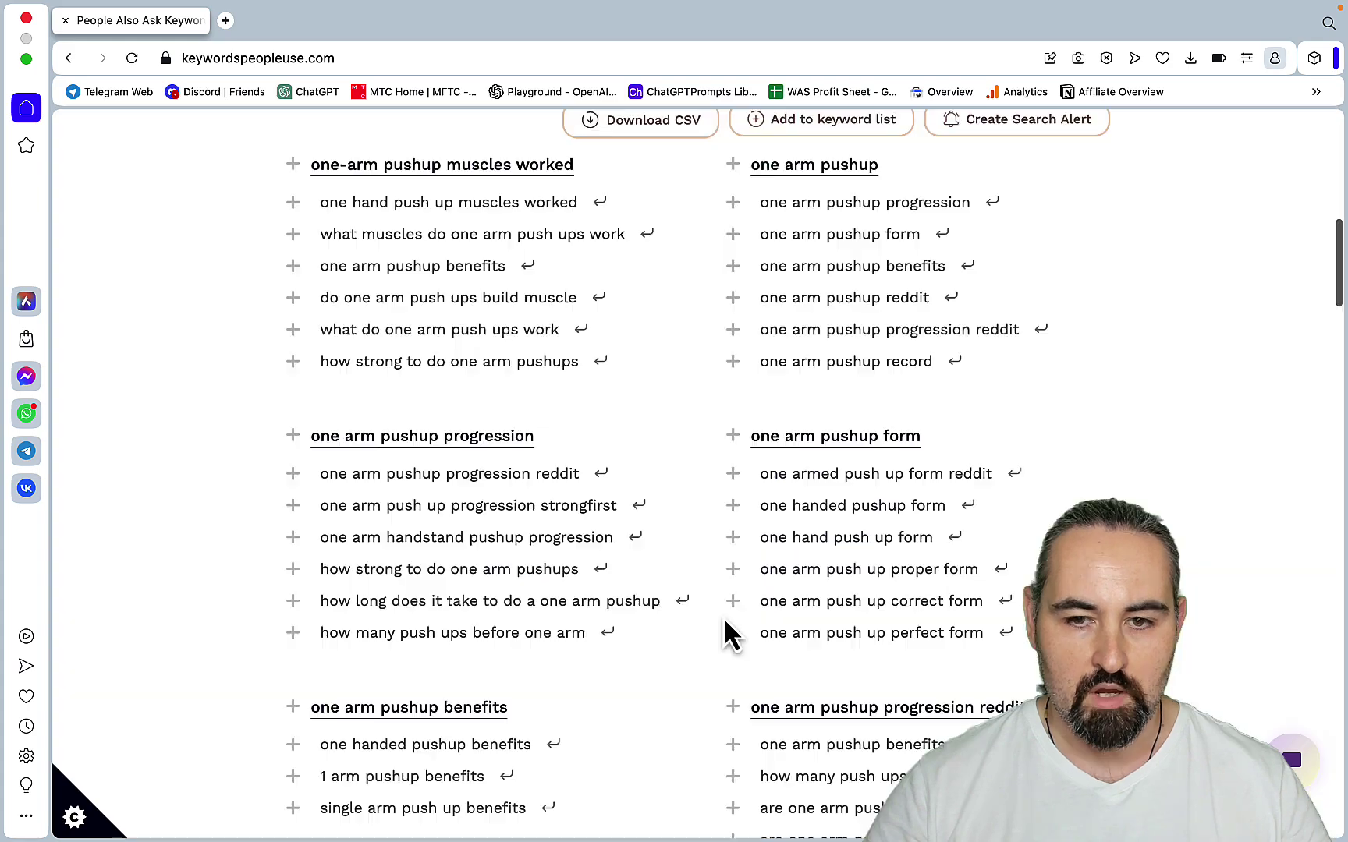
{"action": "scroll", "coordinate": [723, 617], "scroll_direction": "up", "scroll_amount": 8}
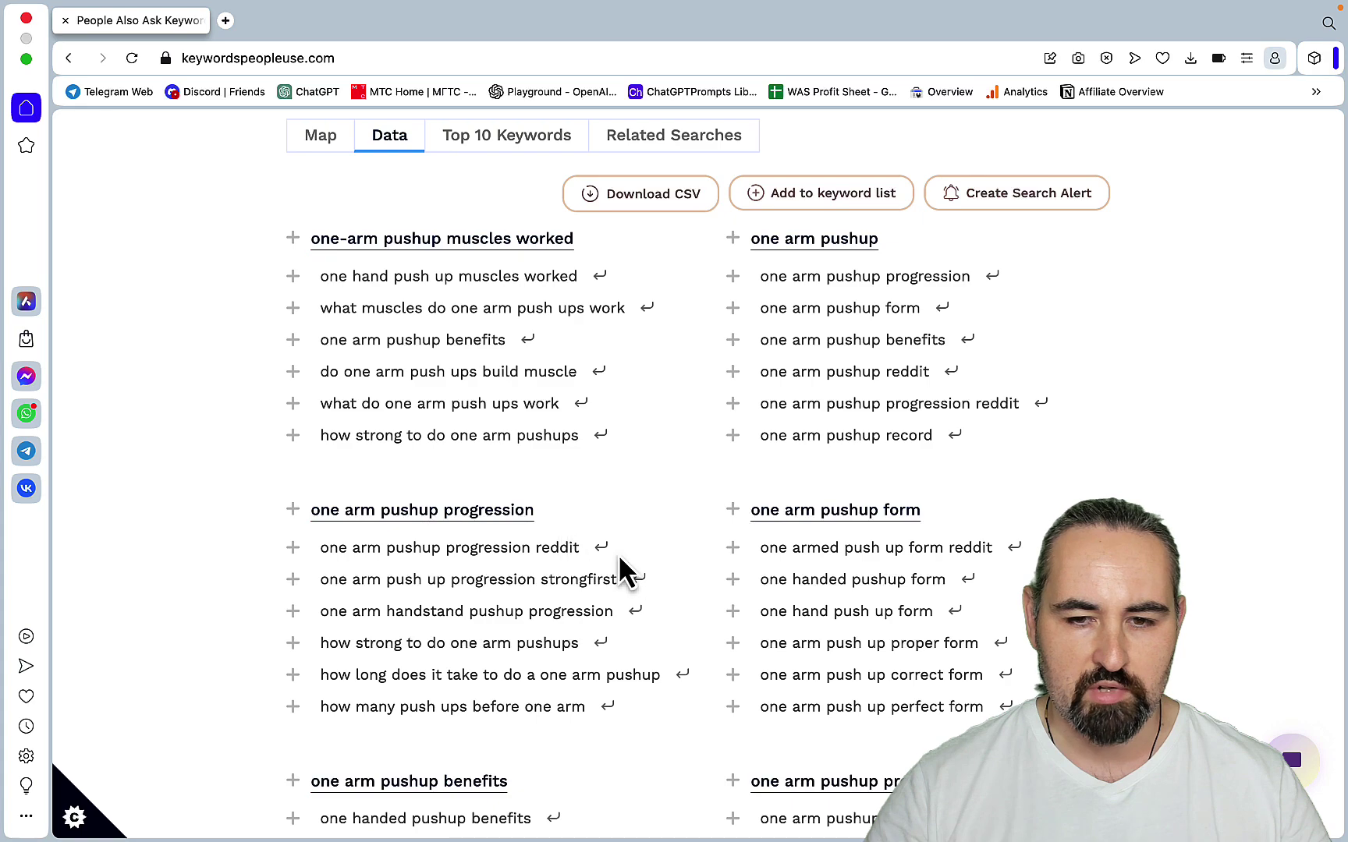
{"action": "scroll", "coordinate": [618, 556], "scroll_direction": "down", "scroll_amount": 4}
{"action": "scroll", "coordinate": [857, 472], "scroll_direction": "down", "scroll_amount": 6}
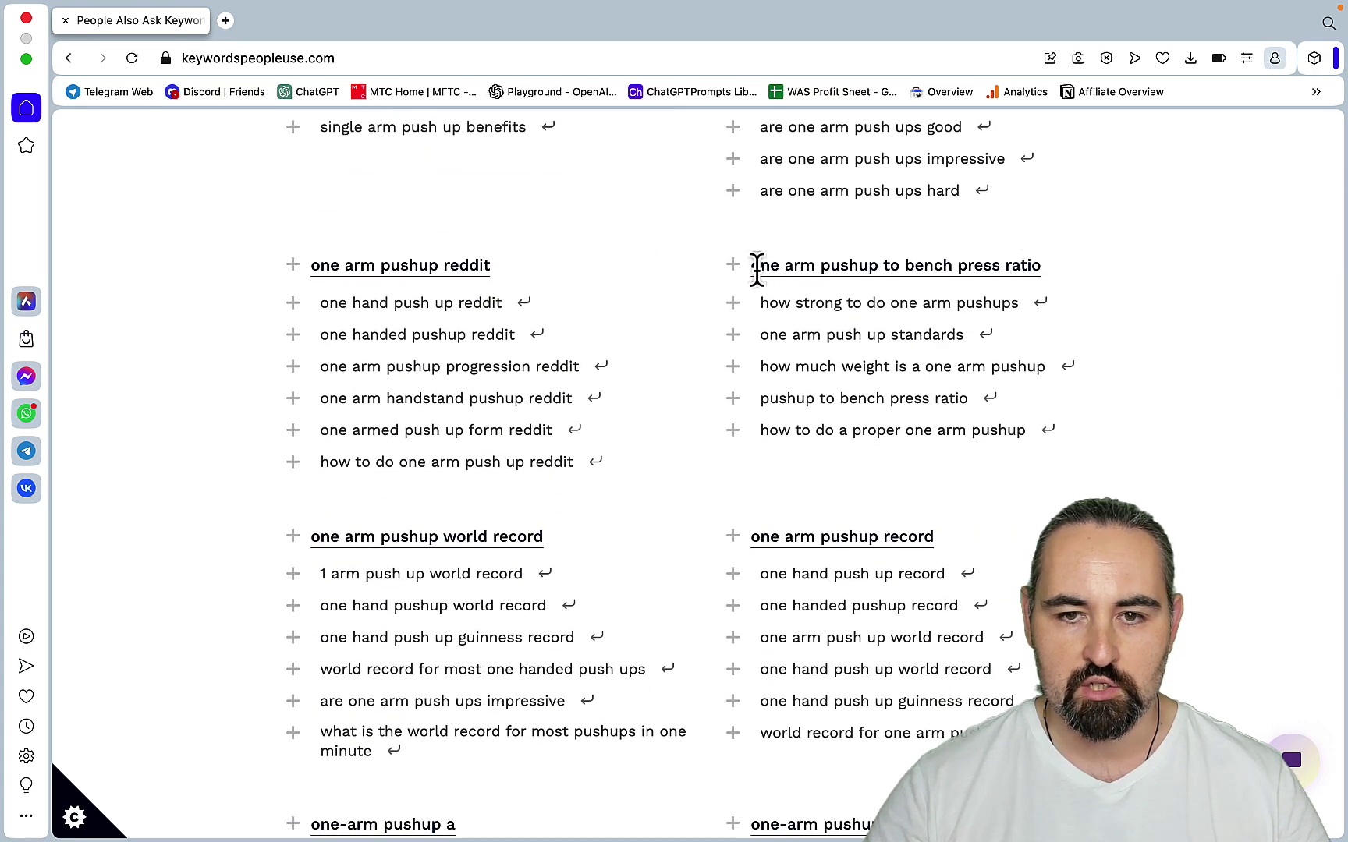
- Review the long-tail keyword groups from a to z, briefly selecting the bench press ratio heading
{"action": "left_click_drag", "start_coordinate": [753, 267], "coordinate": [1047, 265]}
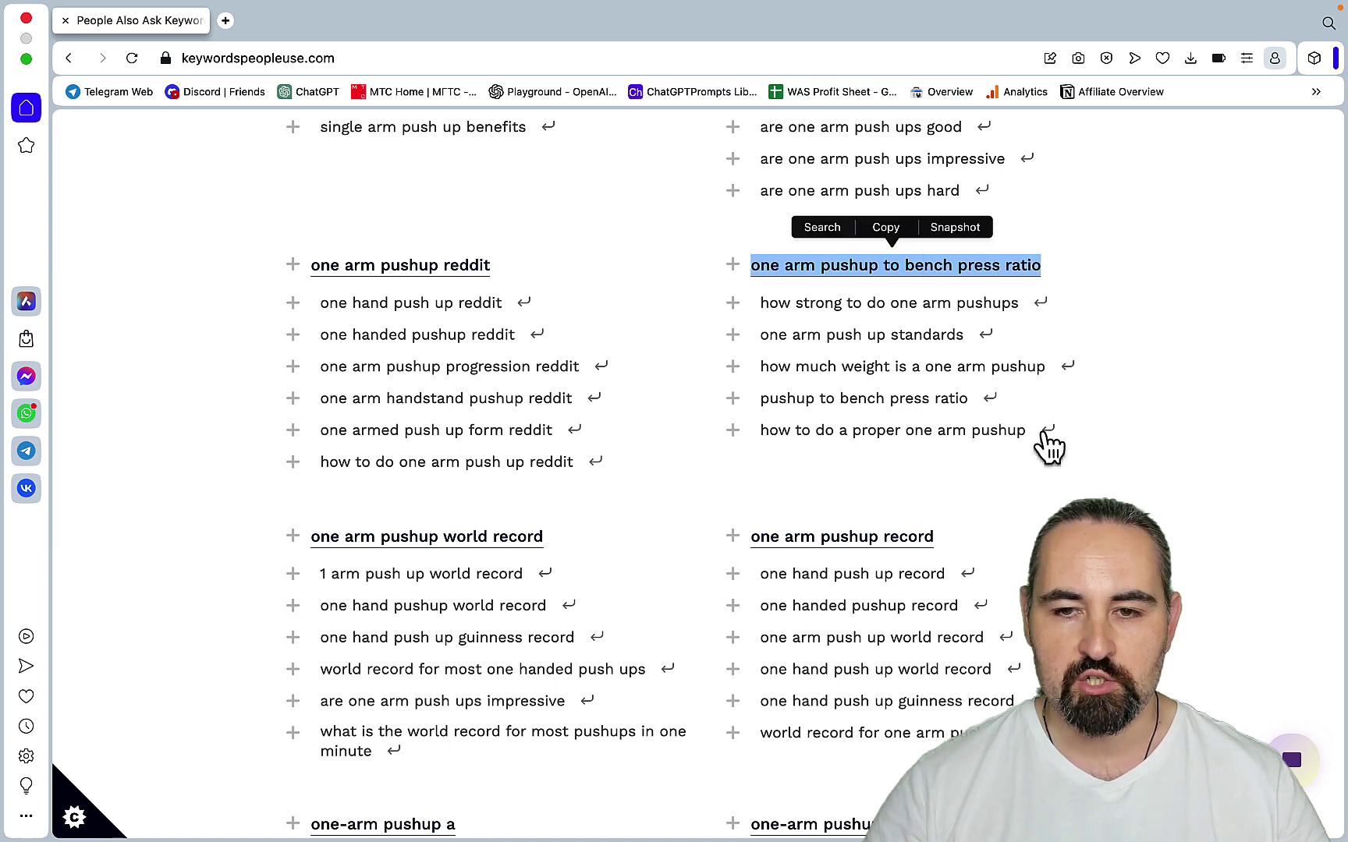
{"action": "left_click", "coordinate": [1100, 283]}
{"action": "scroll", "coordinate": [1065, 290], "scroll_direction": "down", "scroll_amount": 6}
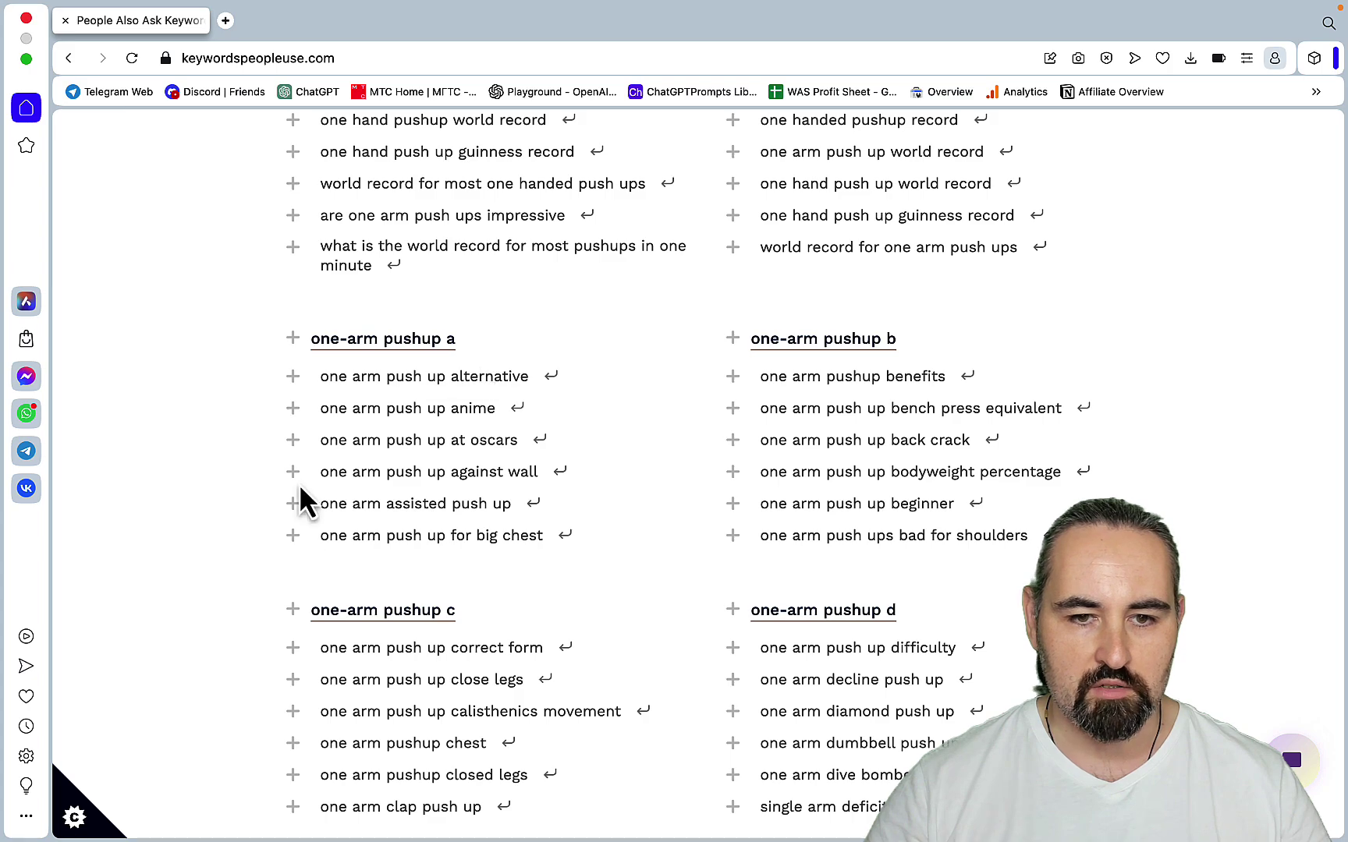
{"action": "scroll", "coordinate": [571, 496], "scroll_direction": "down", "scroll_amount": 10}
{"action": "scroll", "coordinate": [573, 483], "scroll_direction": "down", "scroll_amount": 19}
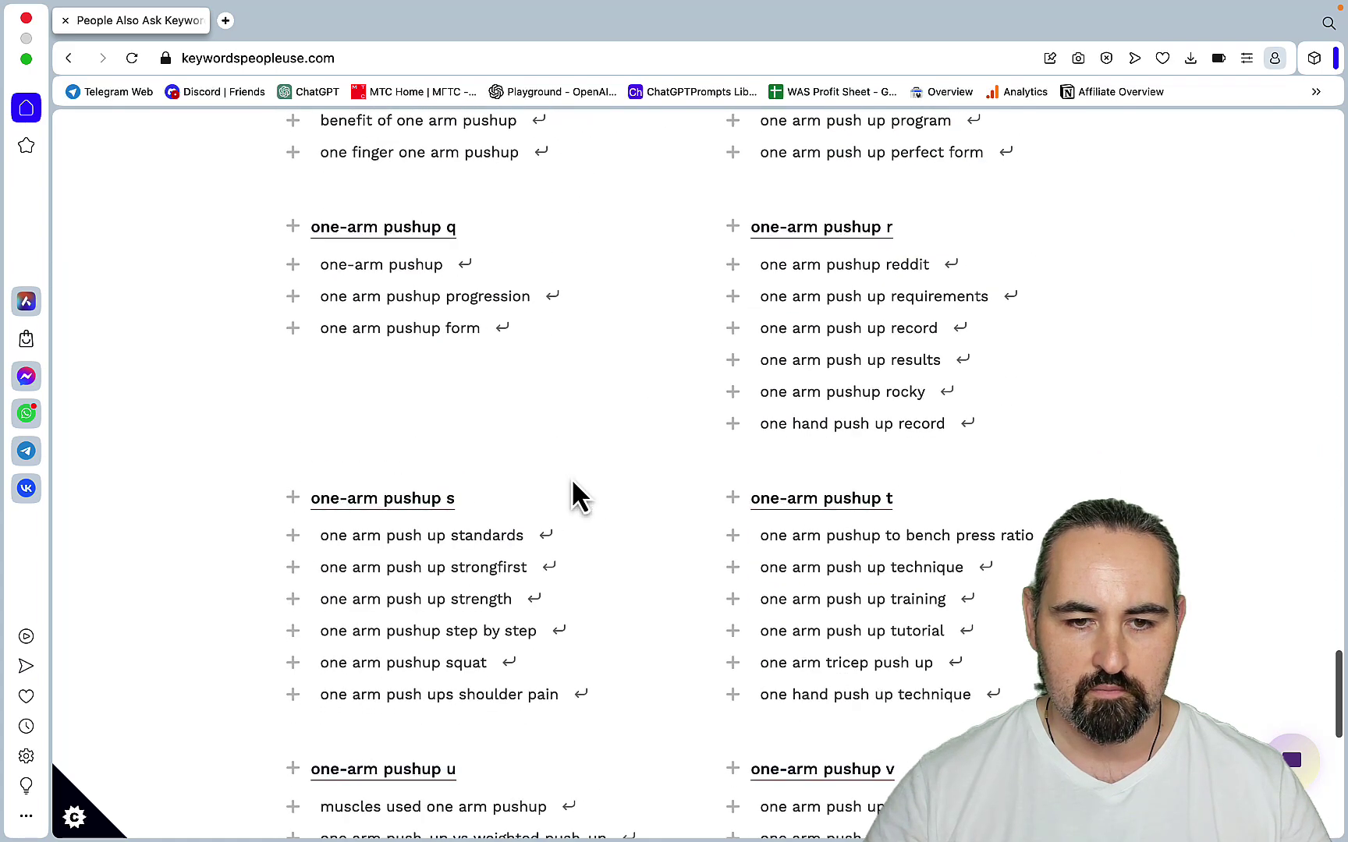
{"action": "scroll", "coordinate": [572, 481], "scroll_direction": "down", "scroll_amount": 9}
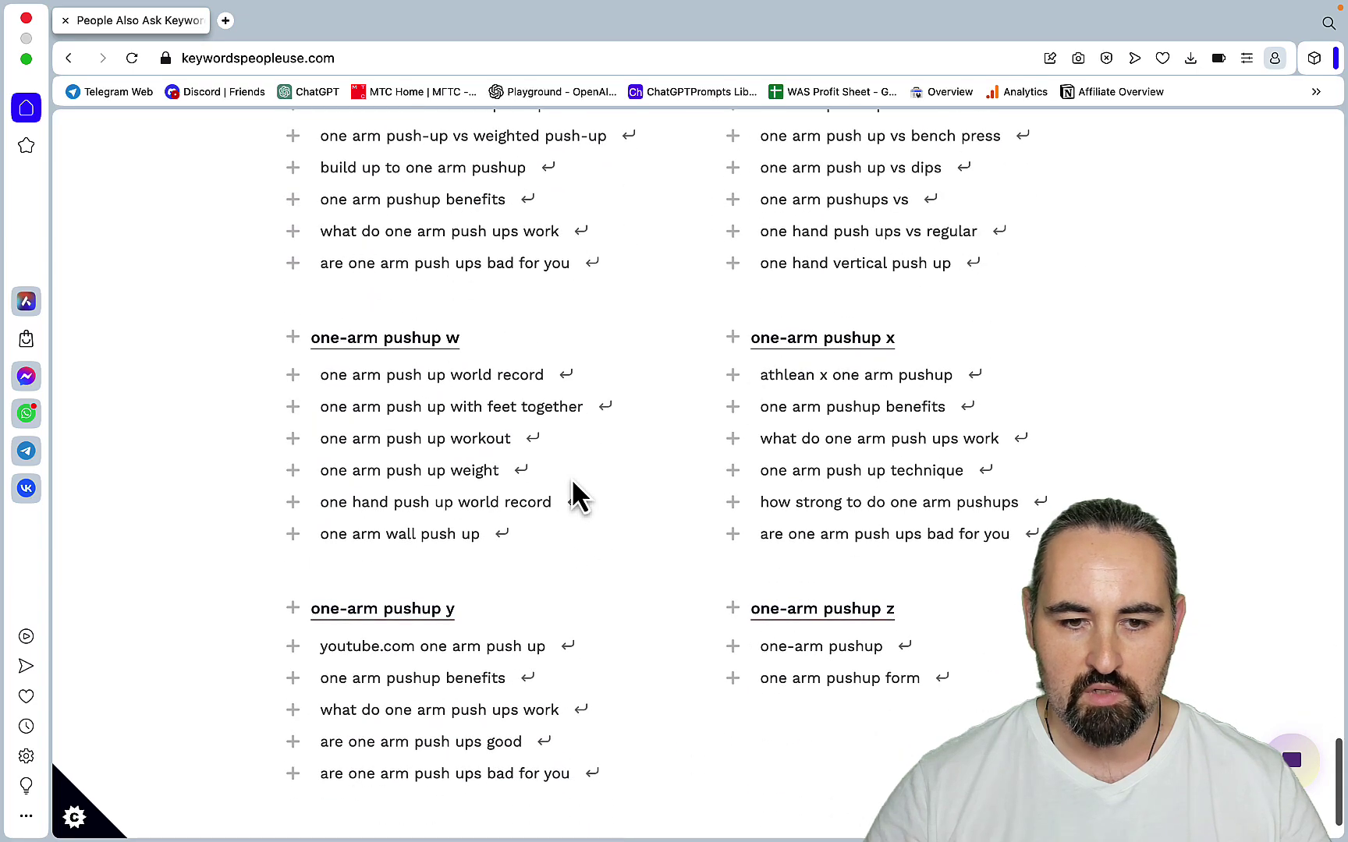
{"action": "scroll", "coordinate": [573, 481], "scroll_direction": "up", "scroll_amount": 20}
{"action": "scroll", "coordinate": [573, 487], "scroll_direction": "up", "scroll_amount": 20}
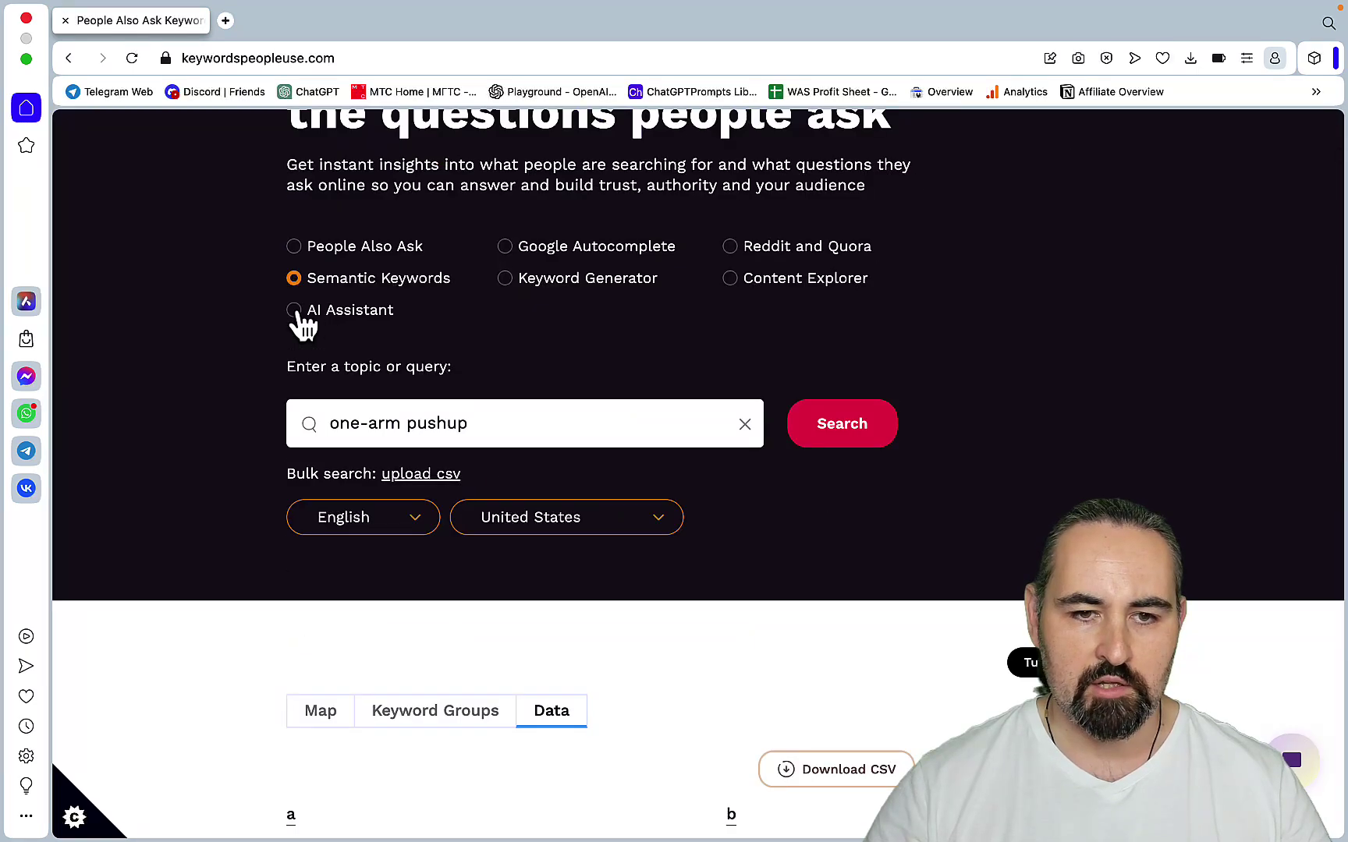
- Generate a Silo Structure for one-arm pushup with the AI Assistant
{"action": "left_click", "coordinate": [295, 312]}
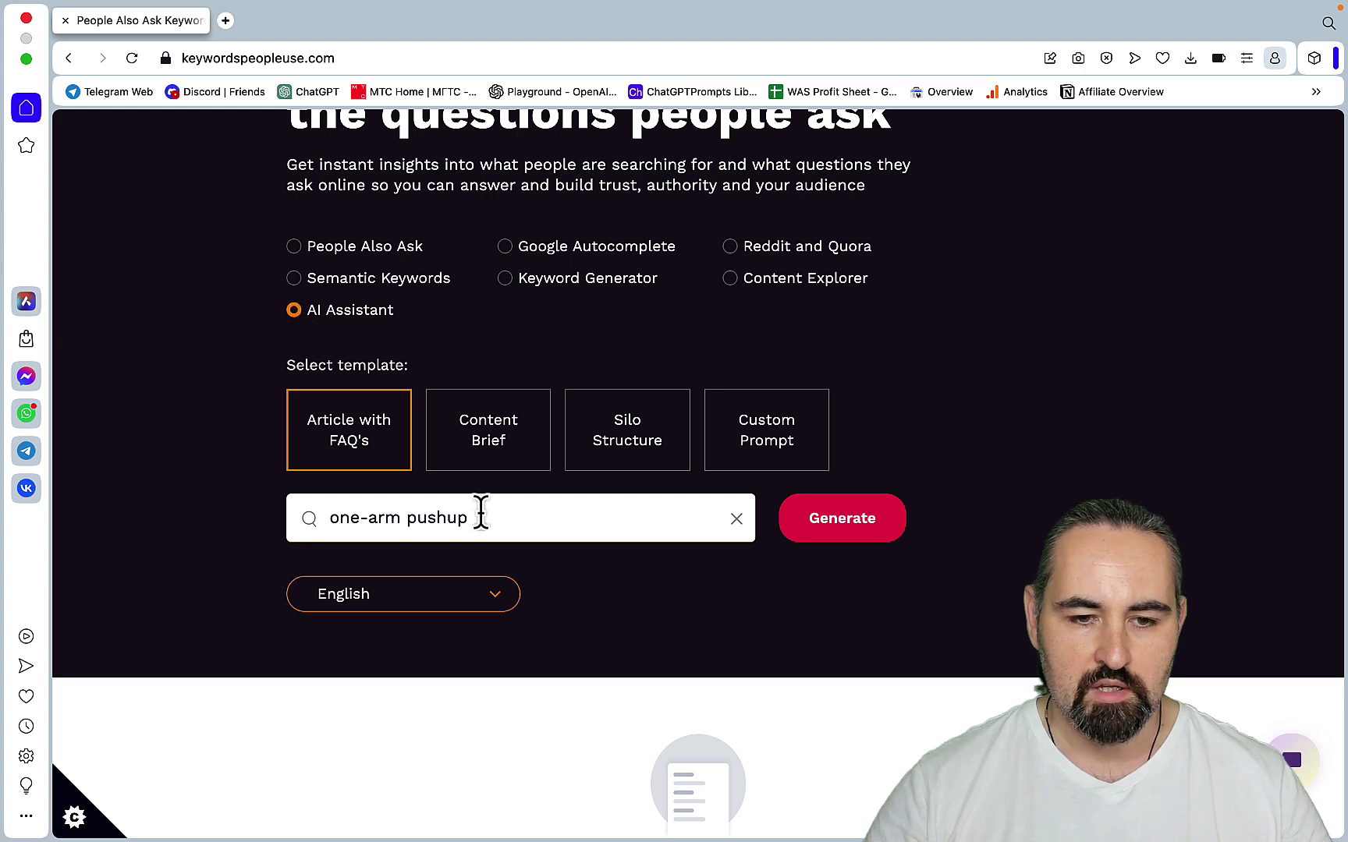
{"action": "left_click_drag", "start_coordinate": [544, 517], "coordinate": [335, 506]}
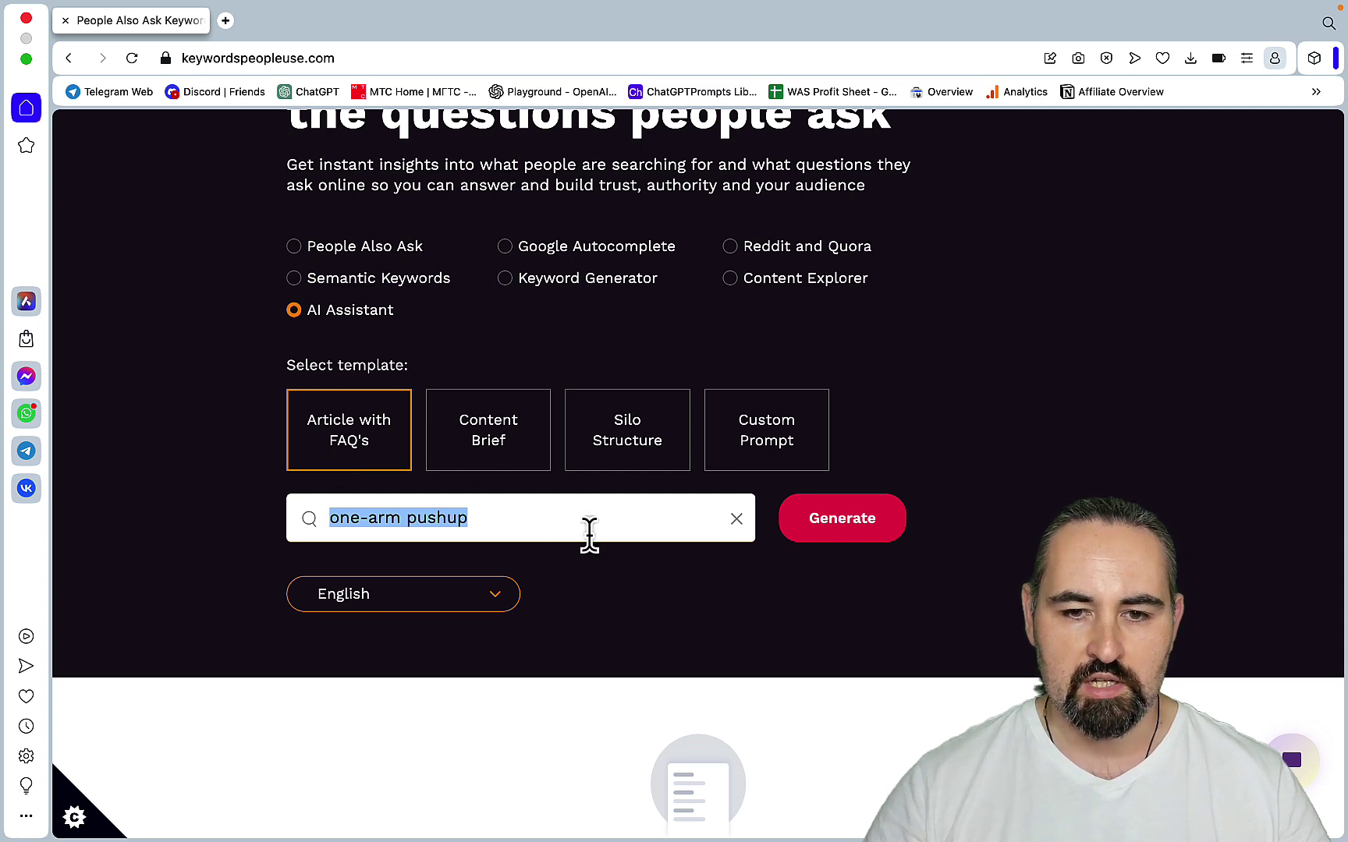
{"action": "left_click", "coordinate": [636, 461]}
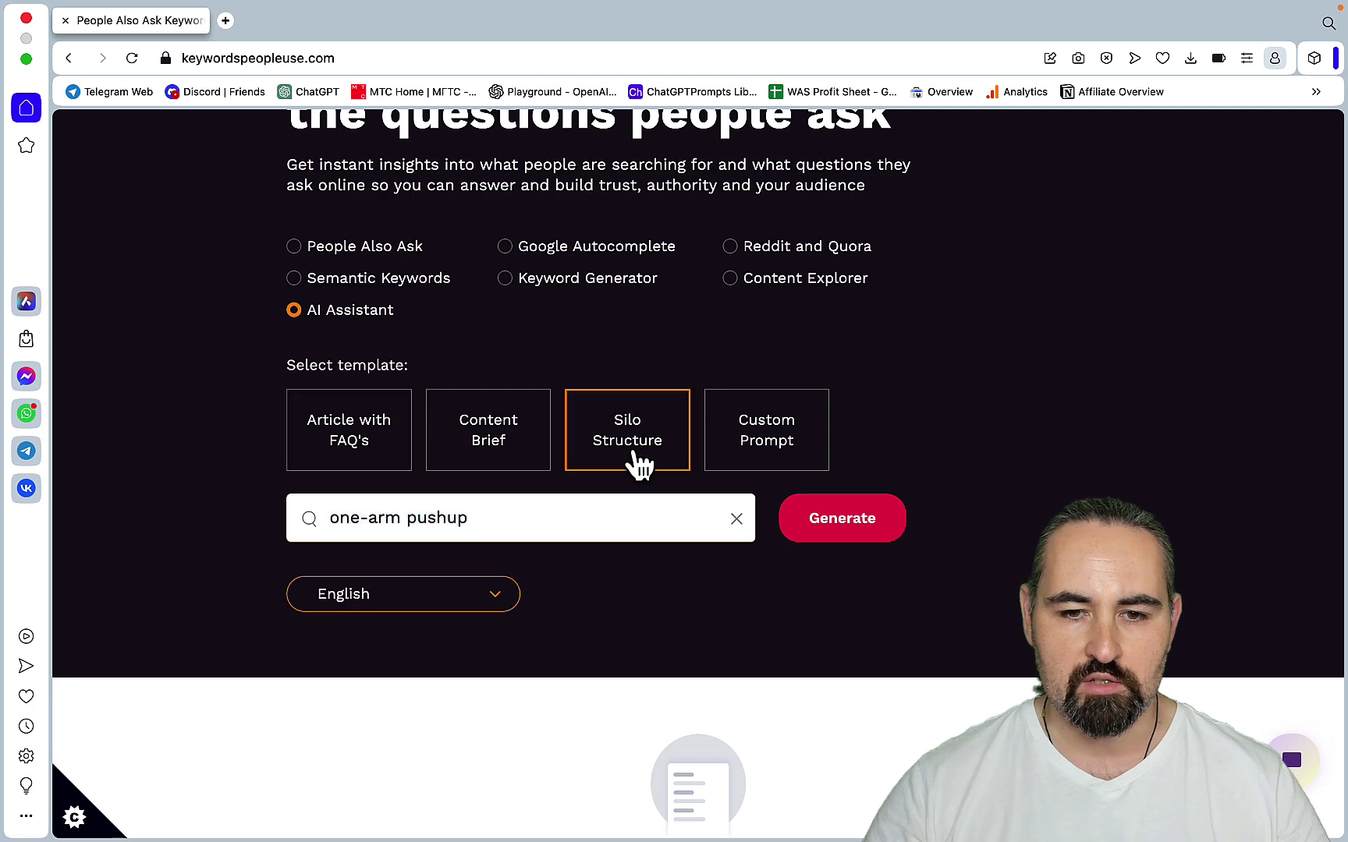
{"action": "left_click", "coordinate": [842, 531]}
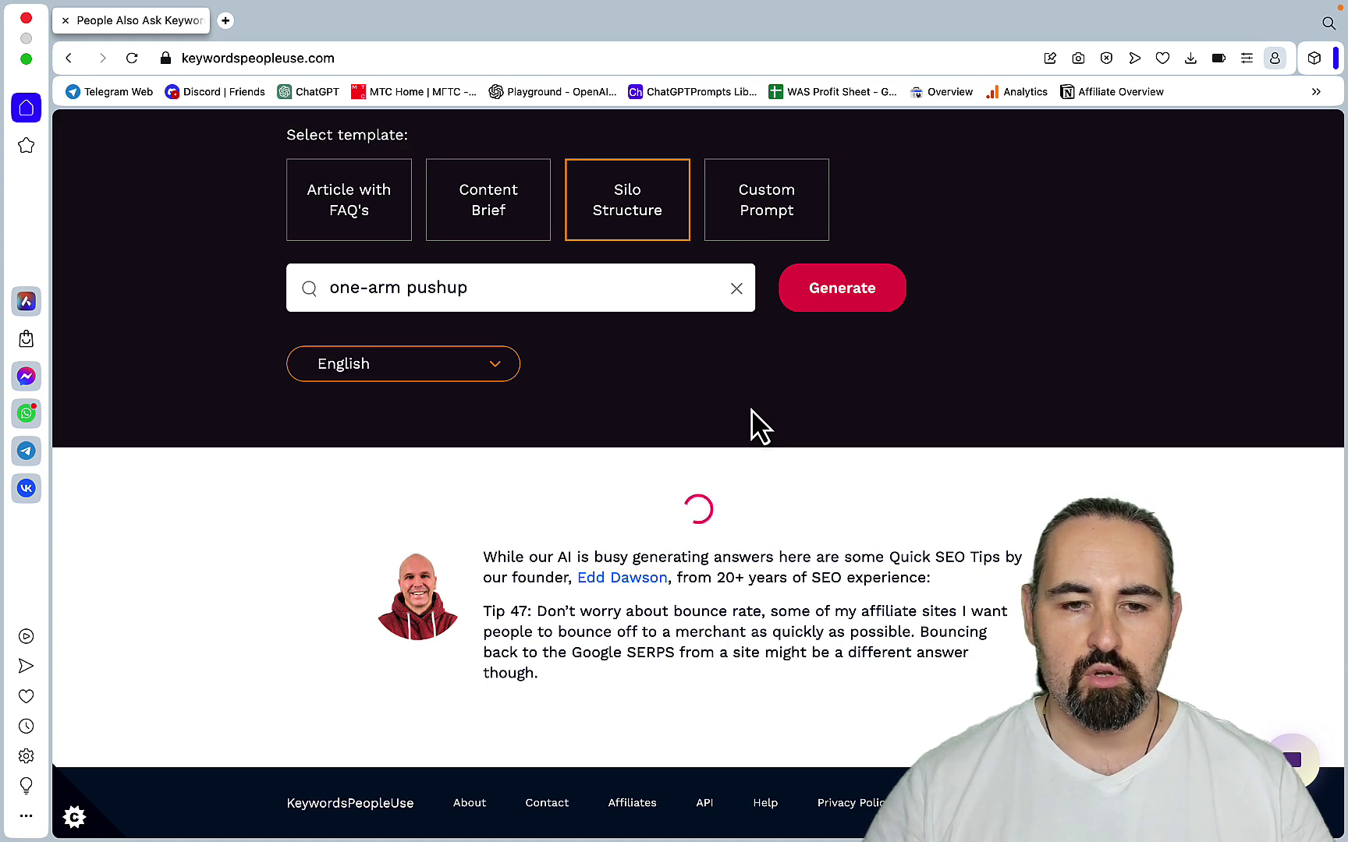
- Scroll through the silo's Training, Muscles Worked, Equipment, FAQs and Videos sections
{"action": "scroll", "coordinate": [699, 421], "scroll_direction": "up", "scroll_amount": 1}
{"action": "scroll", "coordinate": [700, 422], "scroll_direction": "up", "scroll_amount": 1}
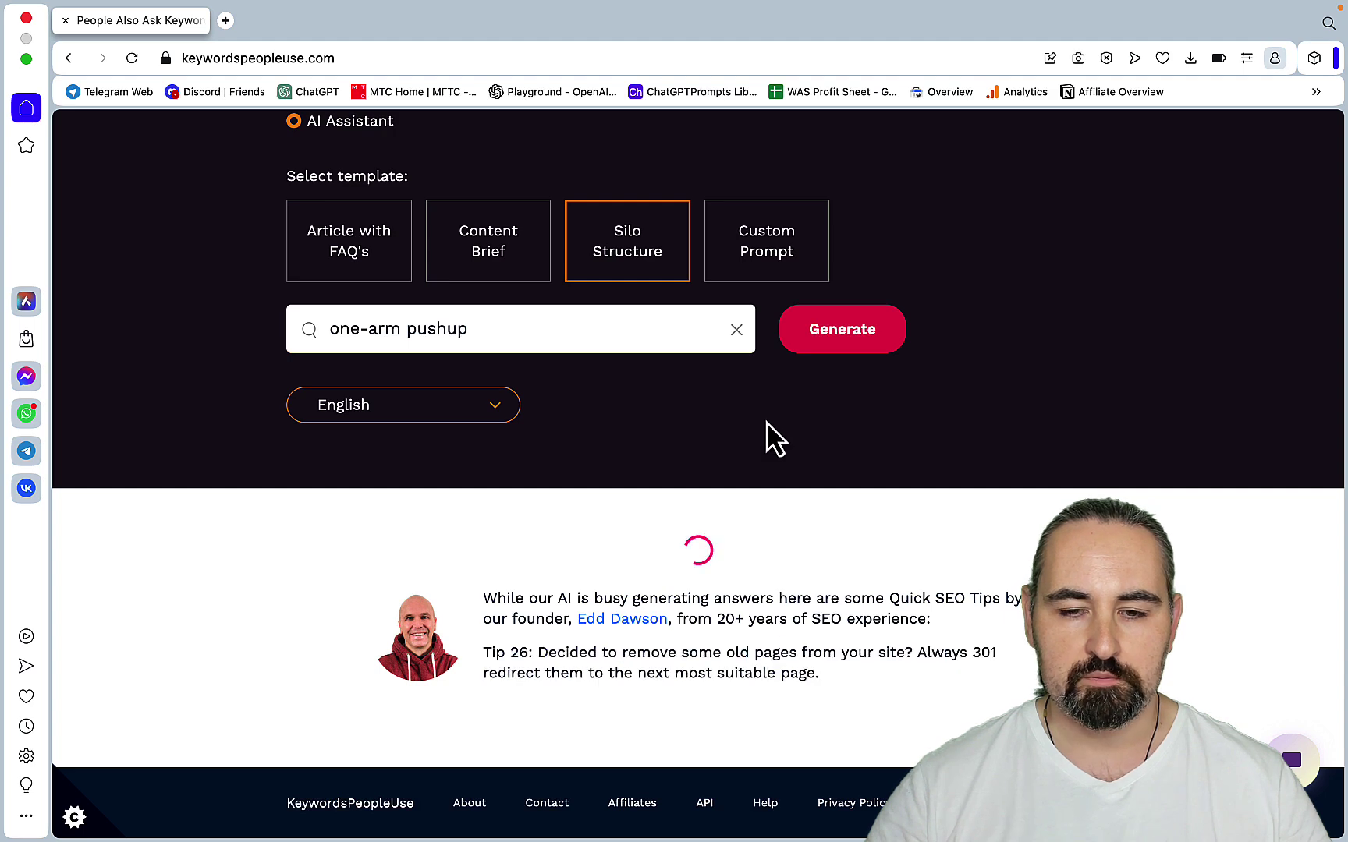
{"action": "scroll", "coordinate": [765, 439], "scroll_direction": "down", "scroll_amount": 5}
{"action": "scroll", "coordinate": [597, 467], "scroll_direction": "down", "scroll_amount": 4}
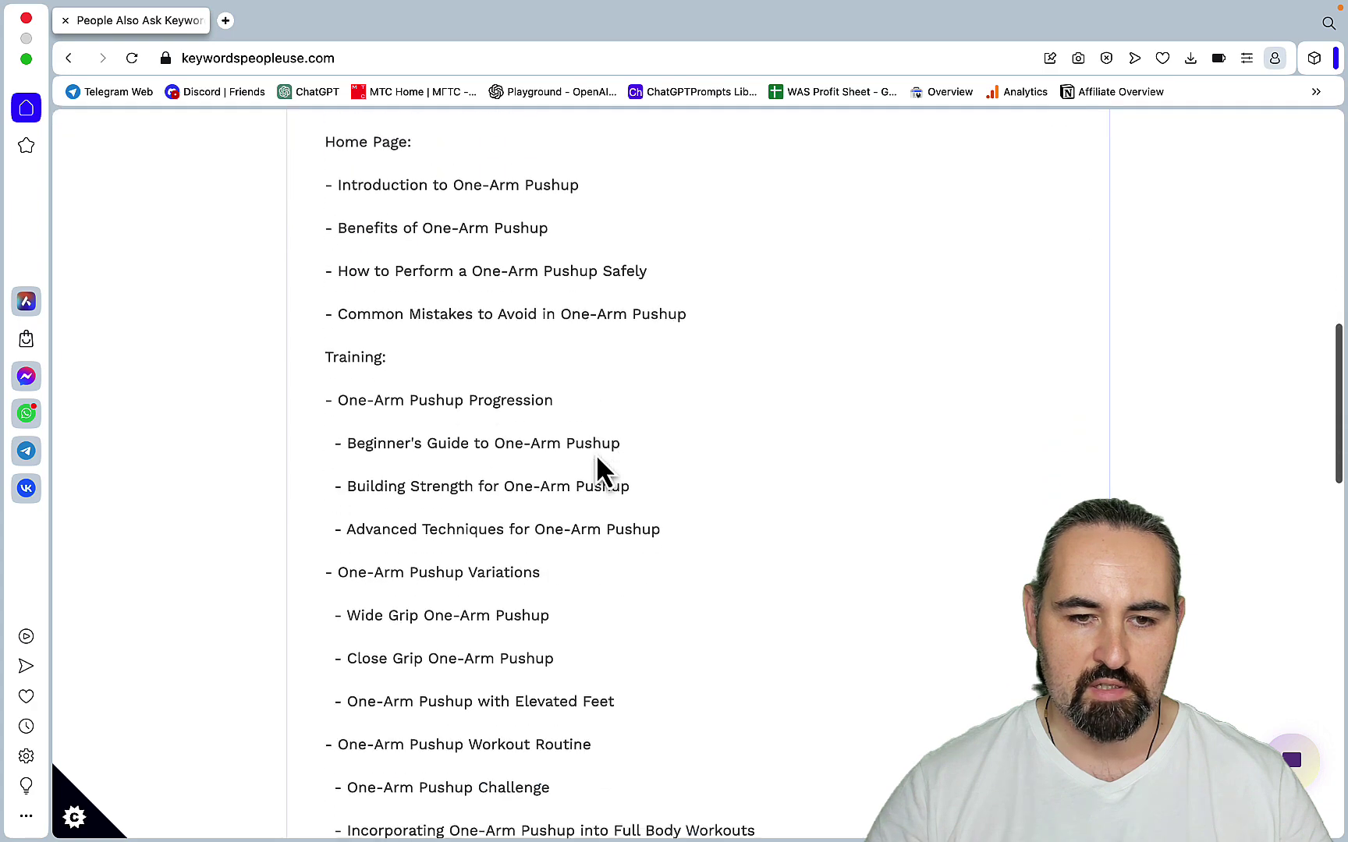
{"action": "scroll", "coordinate": [568, 489], "scroll_direction": "down", "scroll_amount": 3}
{"action": "scroll", "coordinate": [659, 480], "scroll_direction": "down", "scroll_amount": 5}
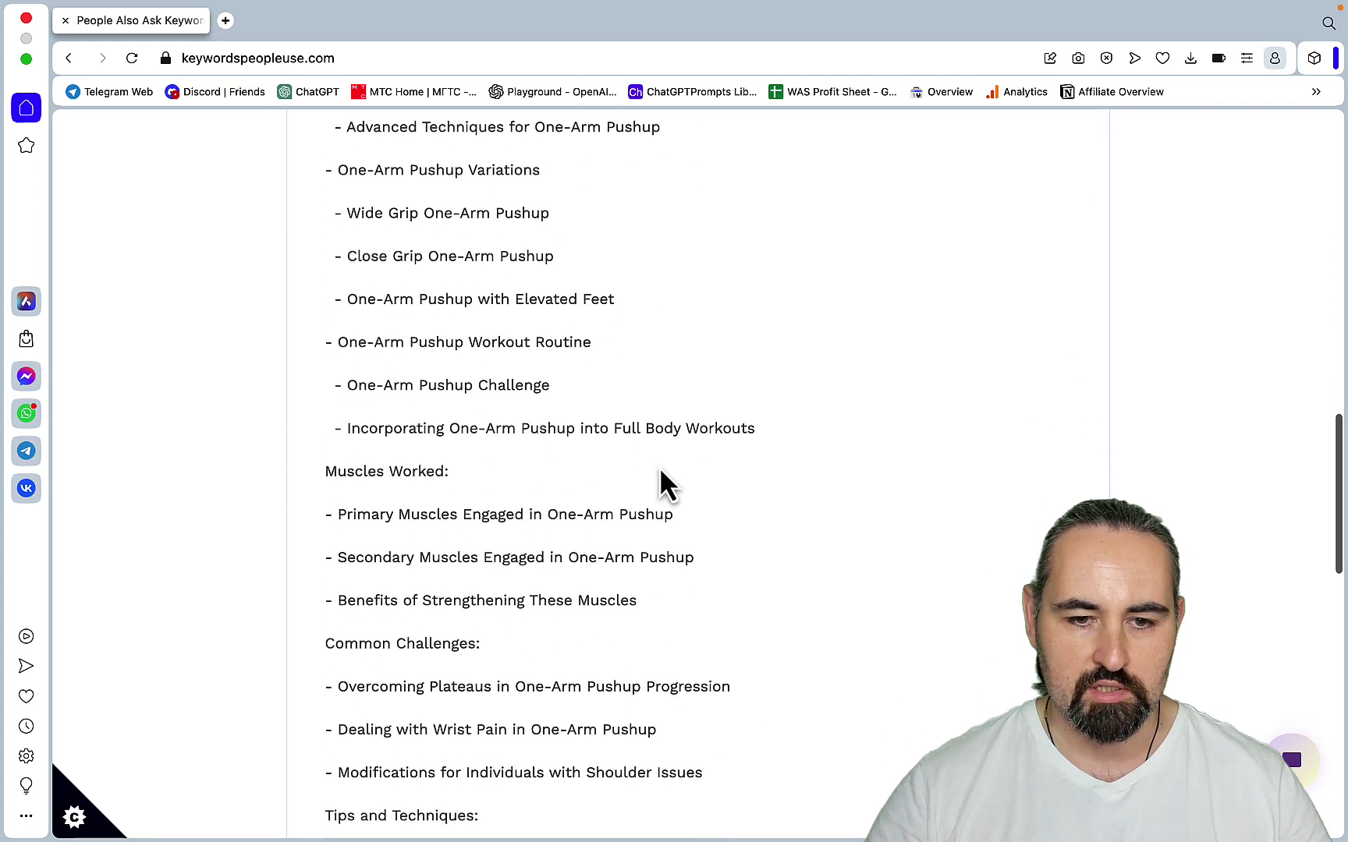
{"action": "scroll", "coordinate": [647, 517], "scroll_direction": "down", "scroll_amount": 5}
{"action": "scroll", "coordinate": [569, 535], "scroll_direction": "down", "scroll_amount": 7}
{"action": "scroll", "coordinate": [542, 673], "scroll_direction": "down", "scroll_amount": 4}
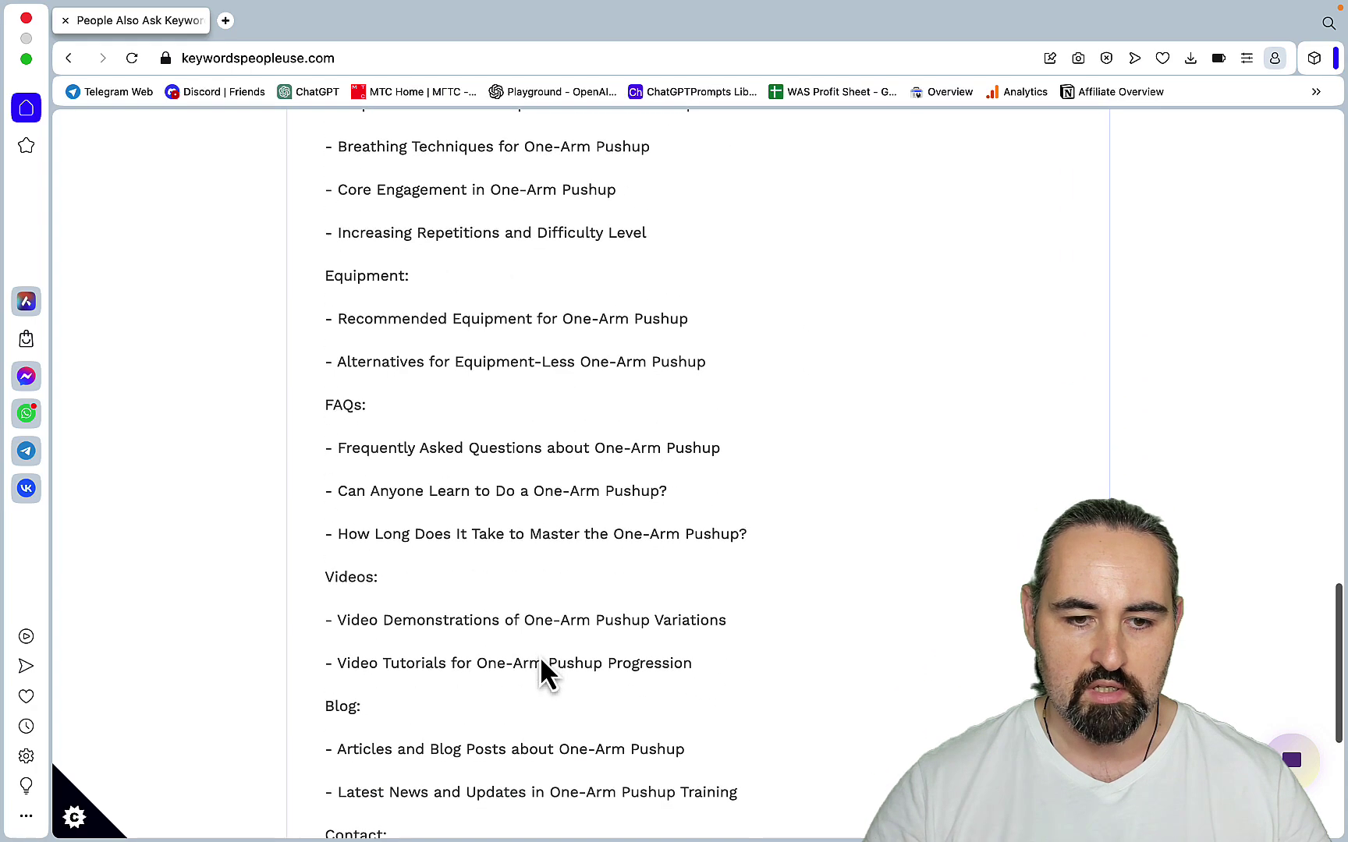
{"action": "scroll", "coordinate": [544, 674], "scroll_direction": "up", "scroll_amount": 20}
{"action": "scroll", "coordinate": [507, 652], "scroll_direction": "down", "scroll_amount": 2}
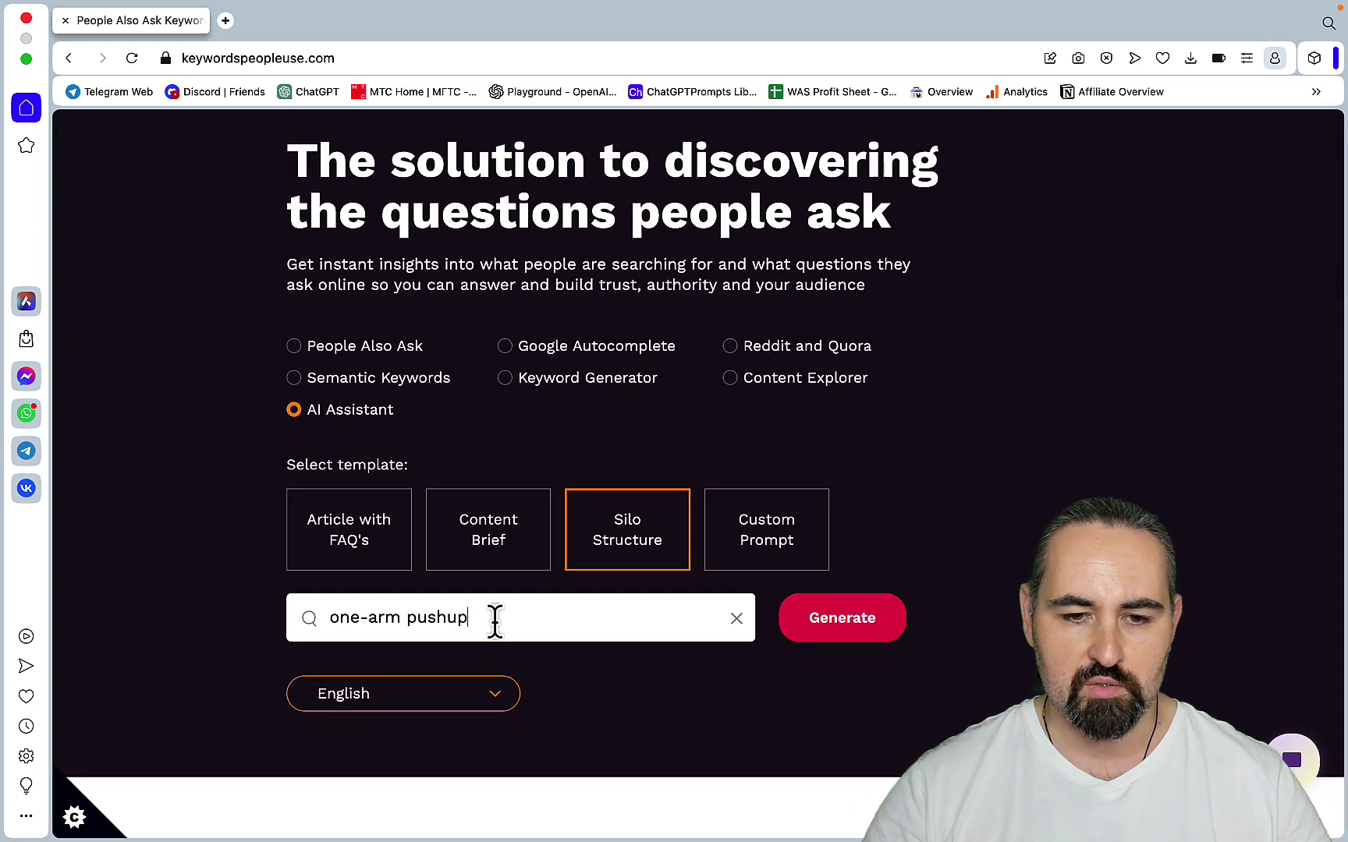
{"action": "left_click_drag", "start_coordinate": [495, 620], "coordinate": [284, 613]}
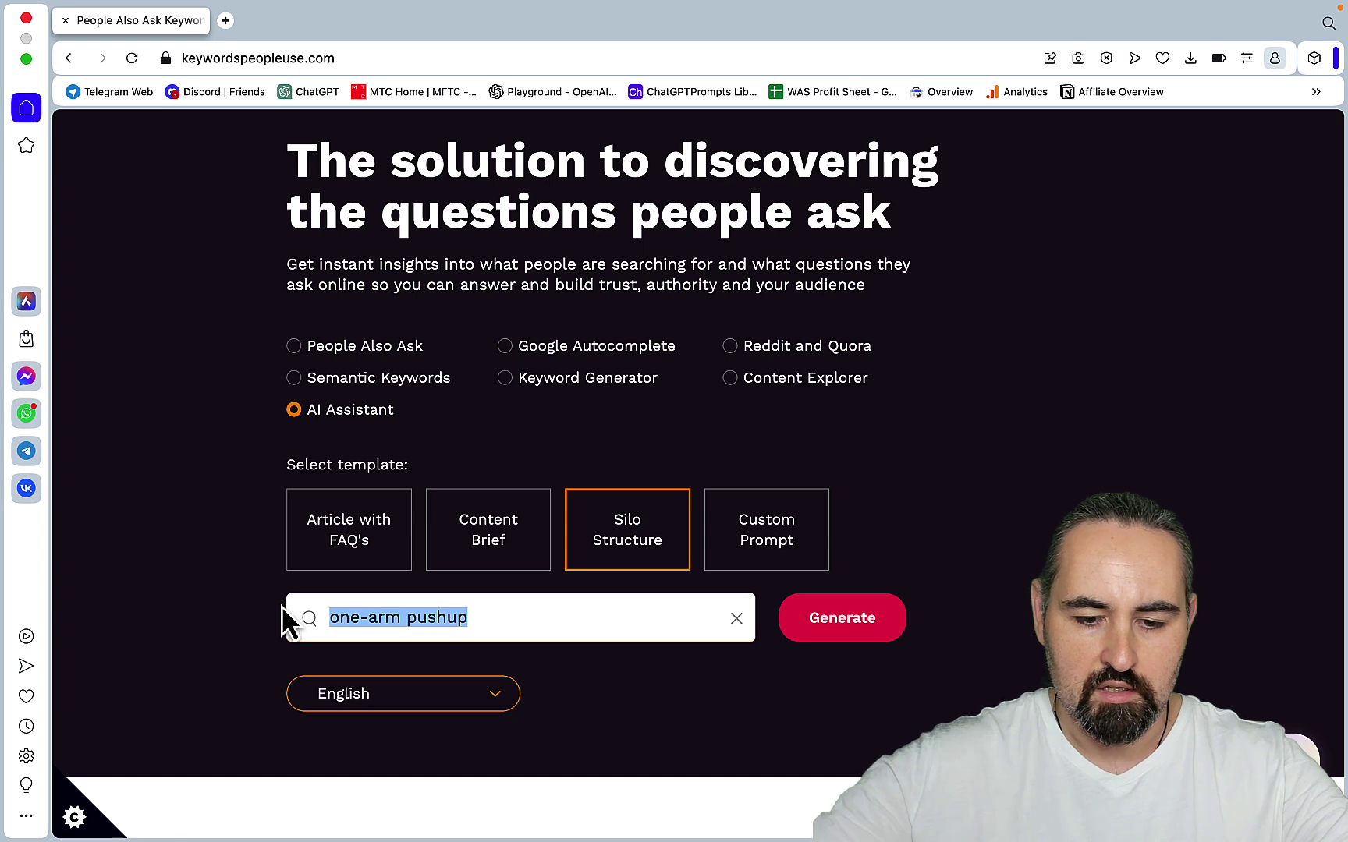
{"action": "type", "text": "home exercises for overwqei"}
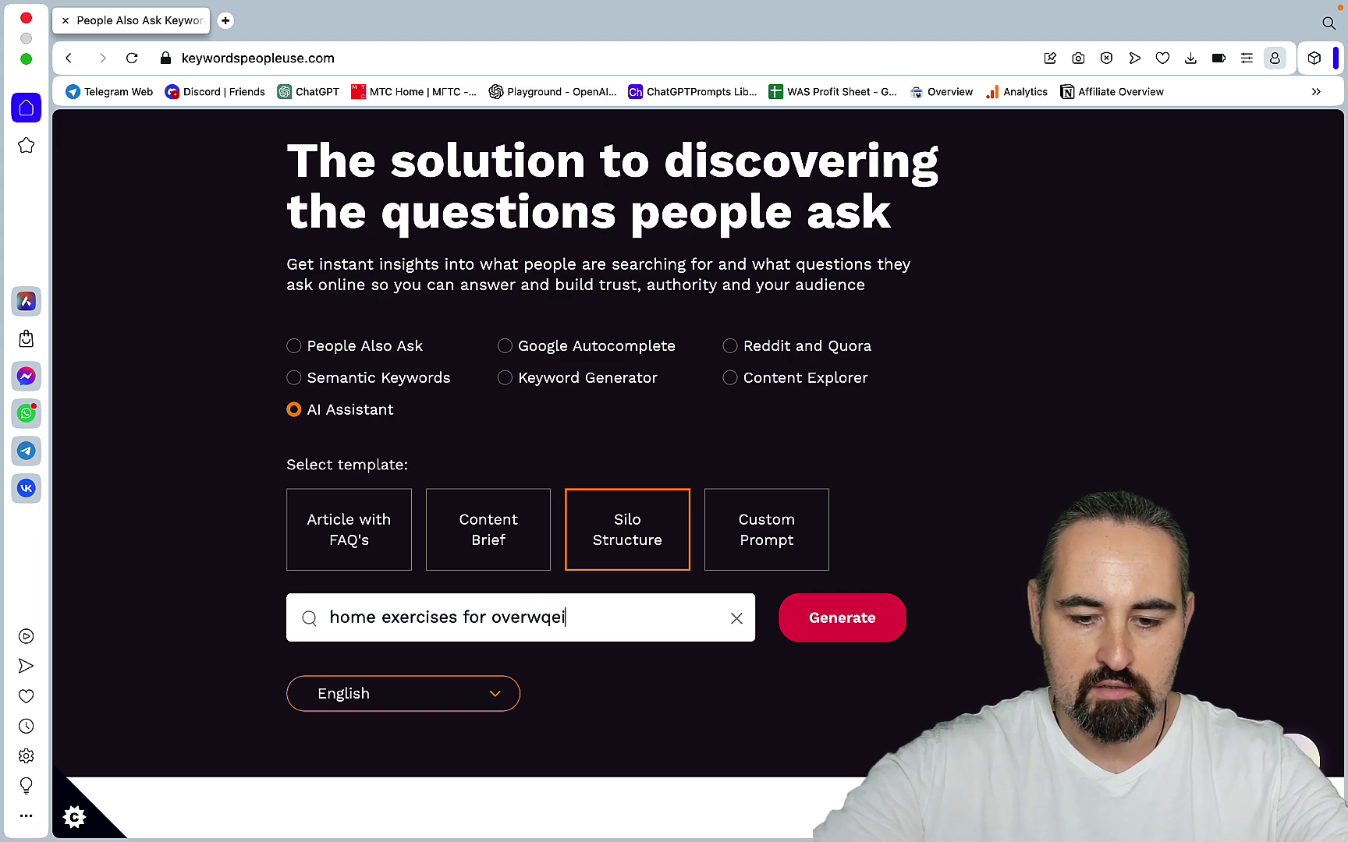
{"action": "type", "text": "ght"}
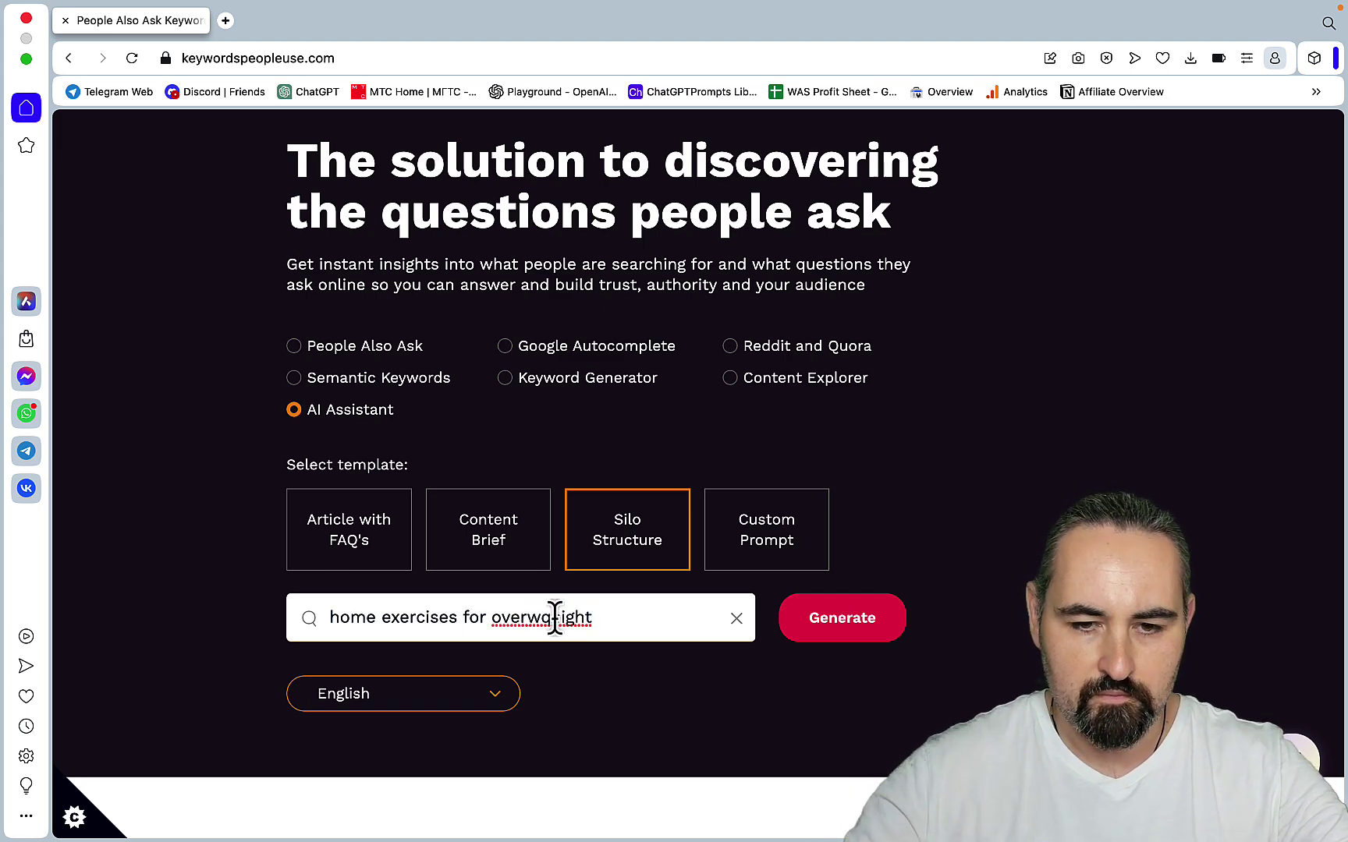
{"action": "left_click", "coordinate": [553, 618]}
{"action": "key", "text": "BackSpace"}
{"action": "left_click", "coordinate": [844, 627]}
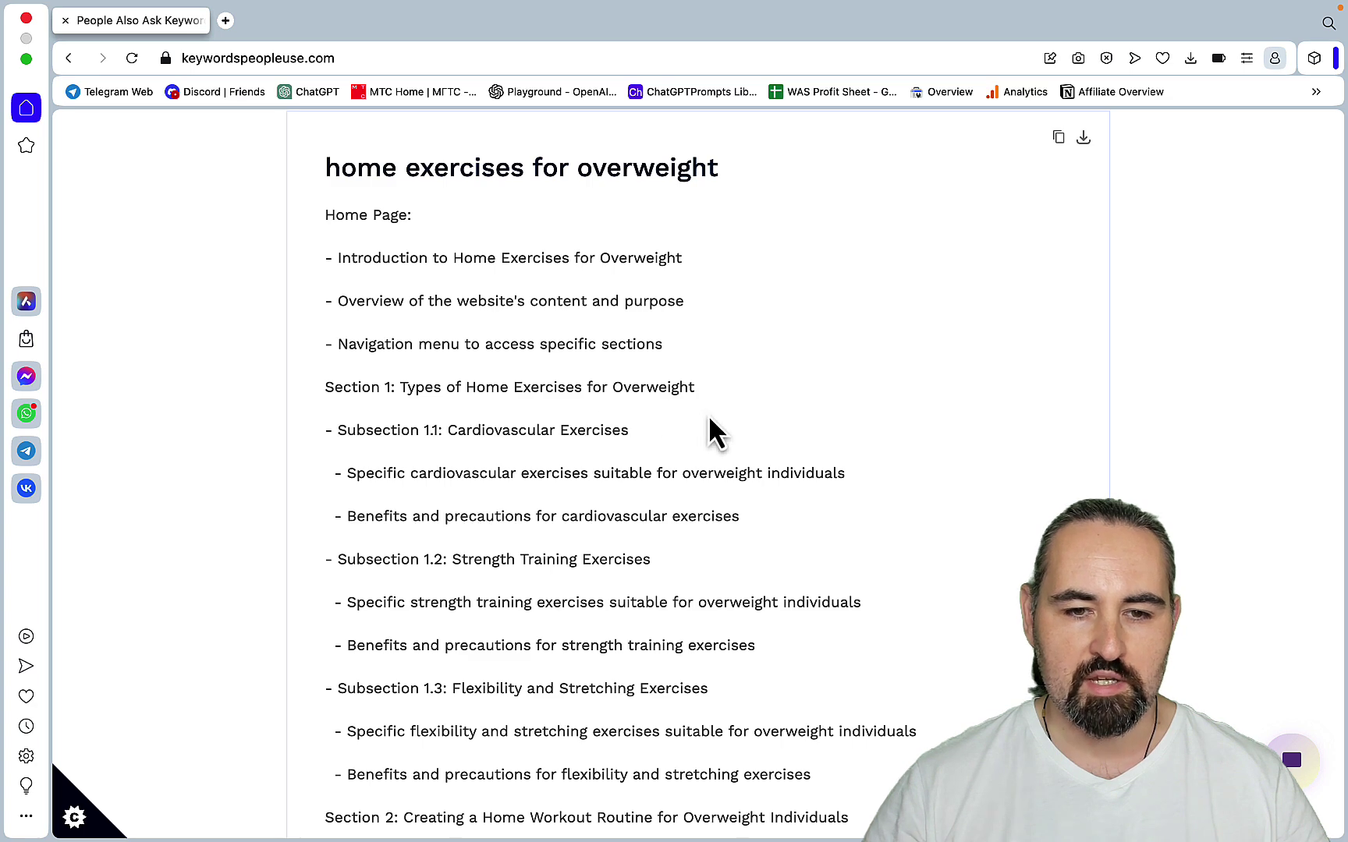
{"action": "scroll", "coordinate": [710, 418], "scroll_direction": "down", "scroll_amount": 3}
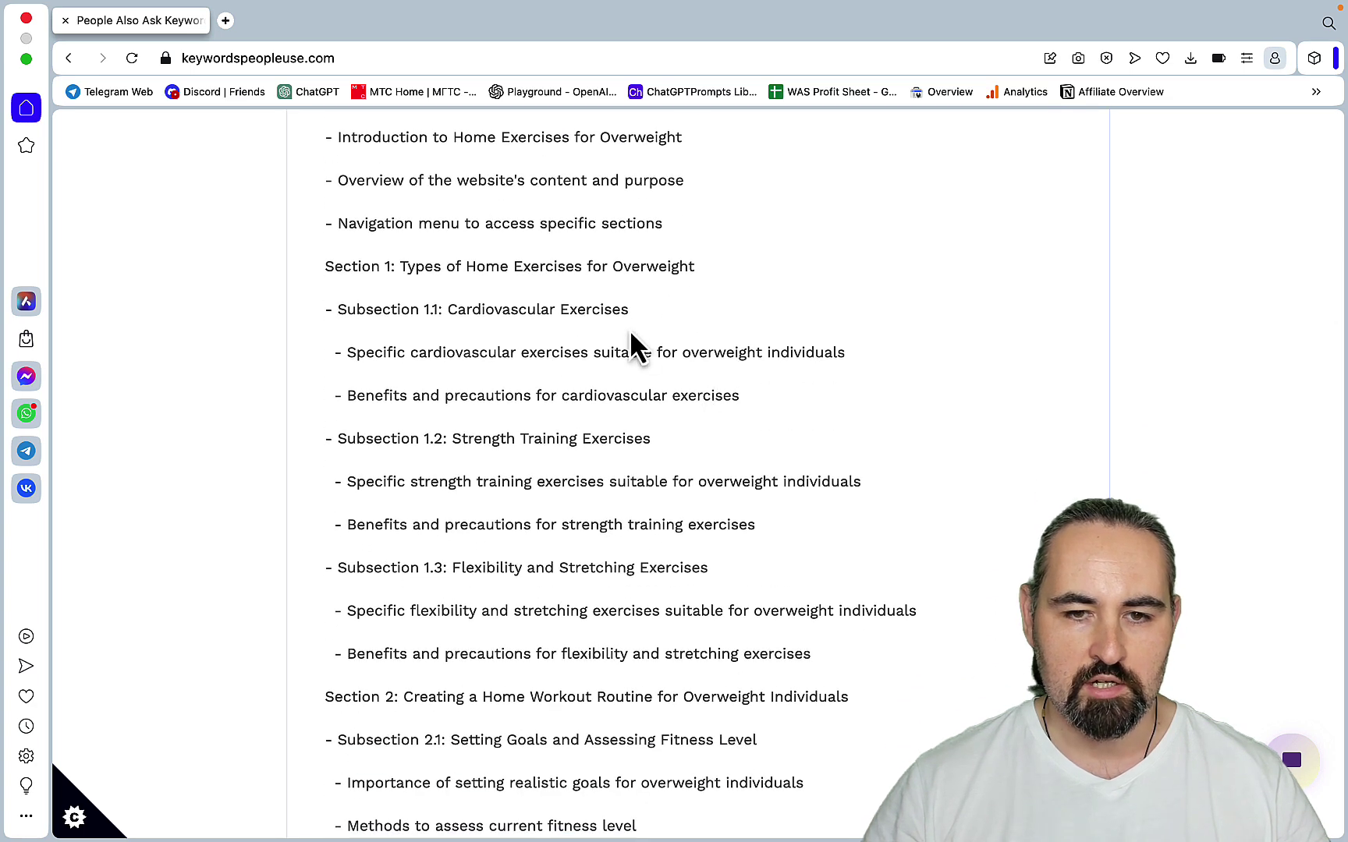
{"action": "scroll", "coordinate": [704, 372], "scroll_direction": "down", "scroll_amount": 2}
{"action": "scroll", "coordinate": [776, 468], "scroll_direction": "down", "scroll_amount": 3}
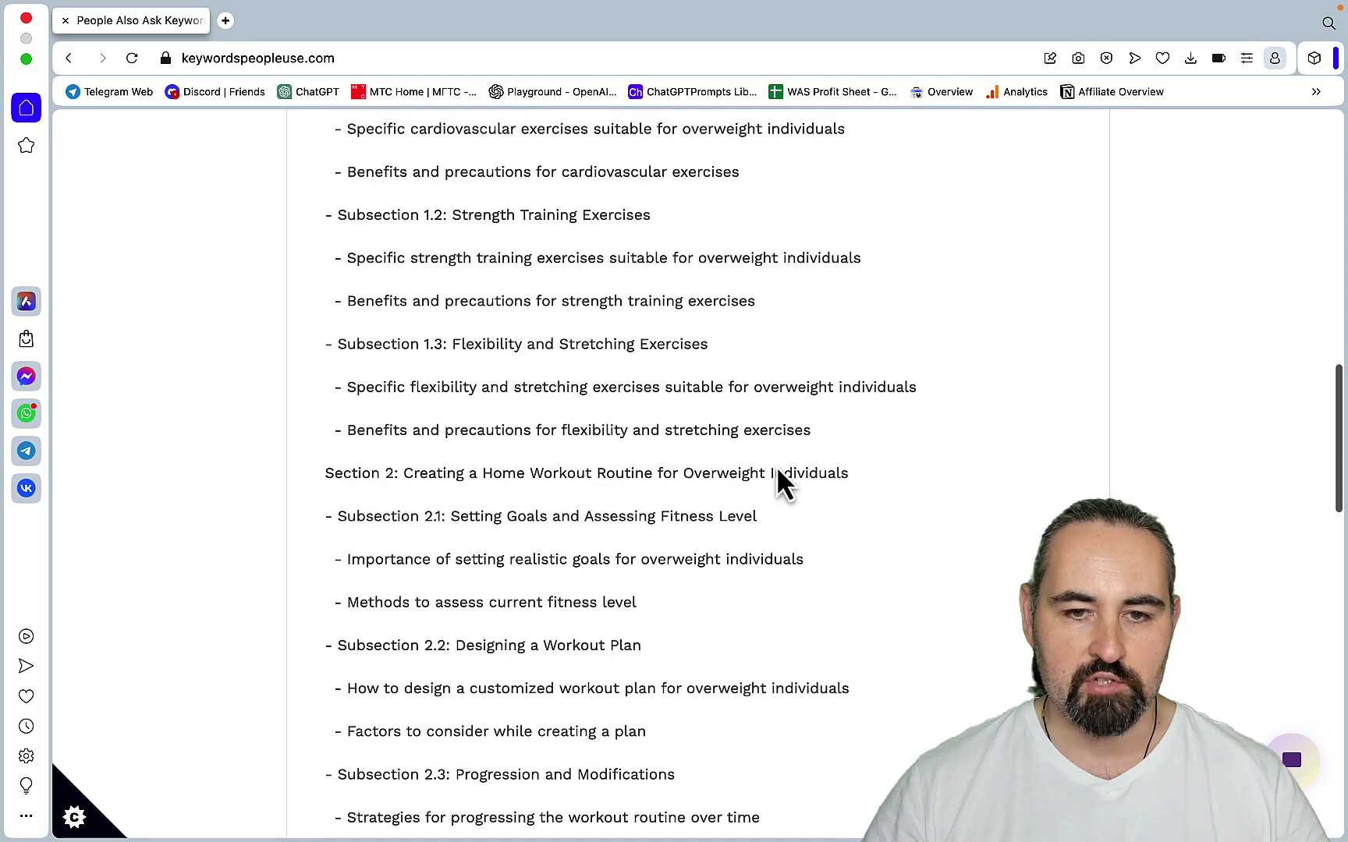
{"action": "scroll", "coordinate": [809, 460], "scroll_direction": "down", "scroll_amount": 5}
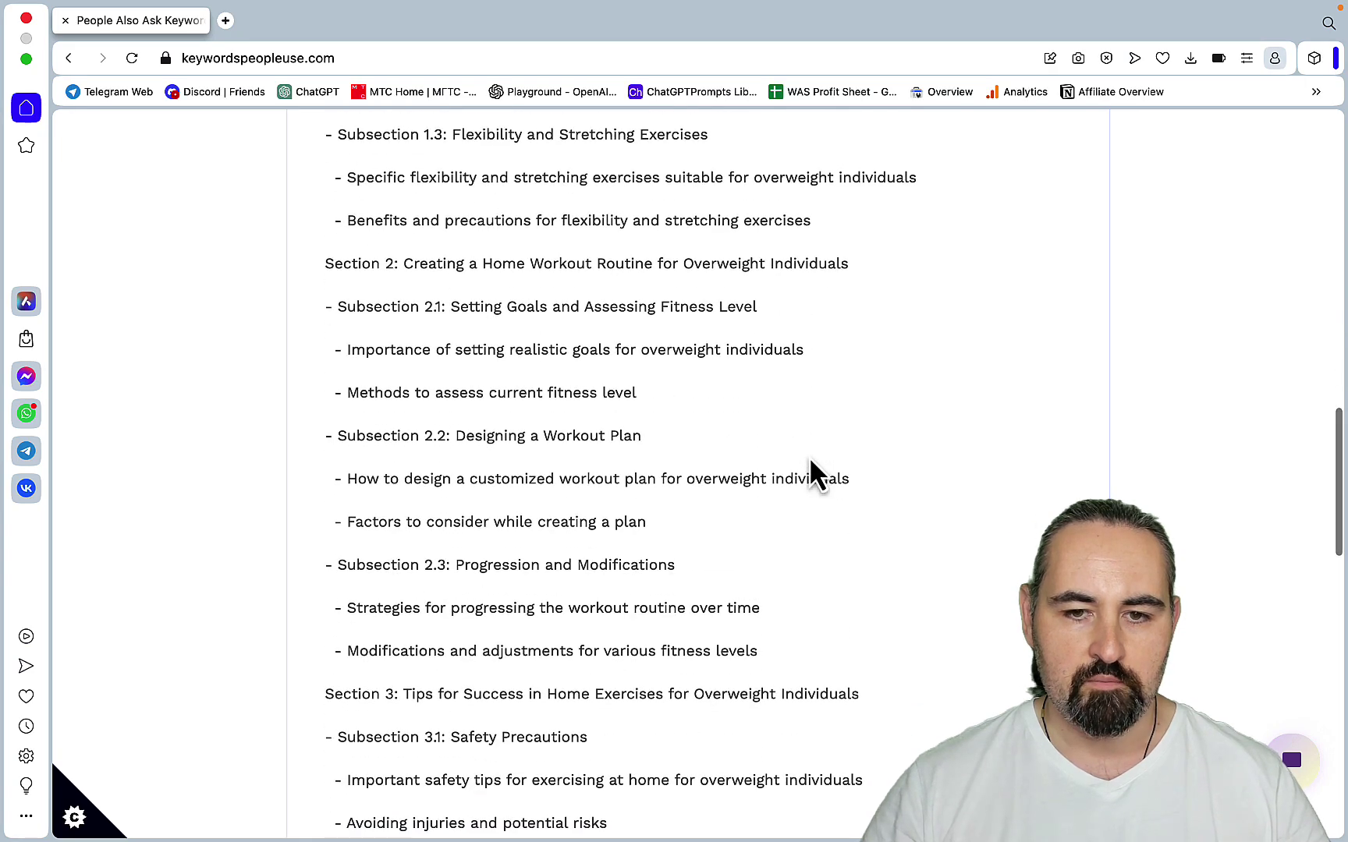
{"action": "scroll", "coordinate": [809, 460], "scroll_direction": "down", "scroll_amount": 4}
{"action": "scroll", "coordinate": [809, 456], "scroll_direction": "down", "scroll_amount": 1}
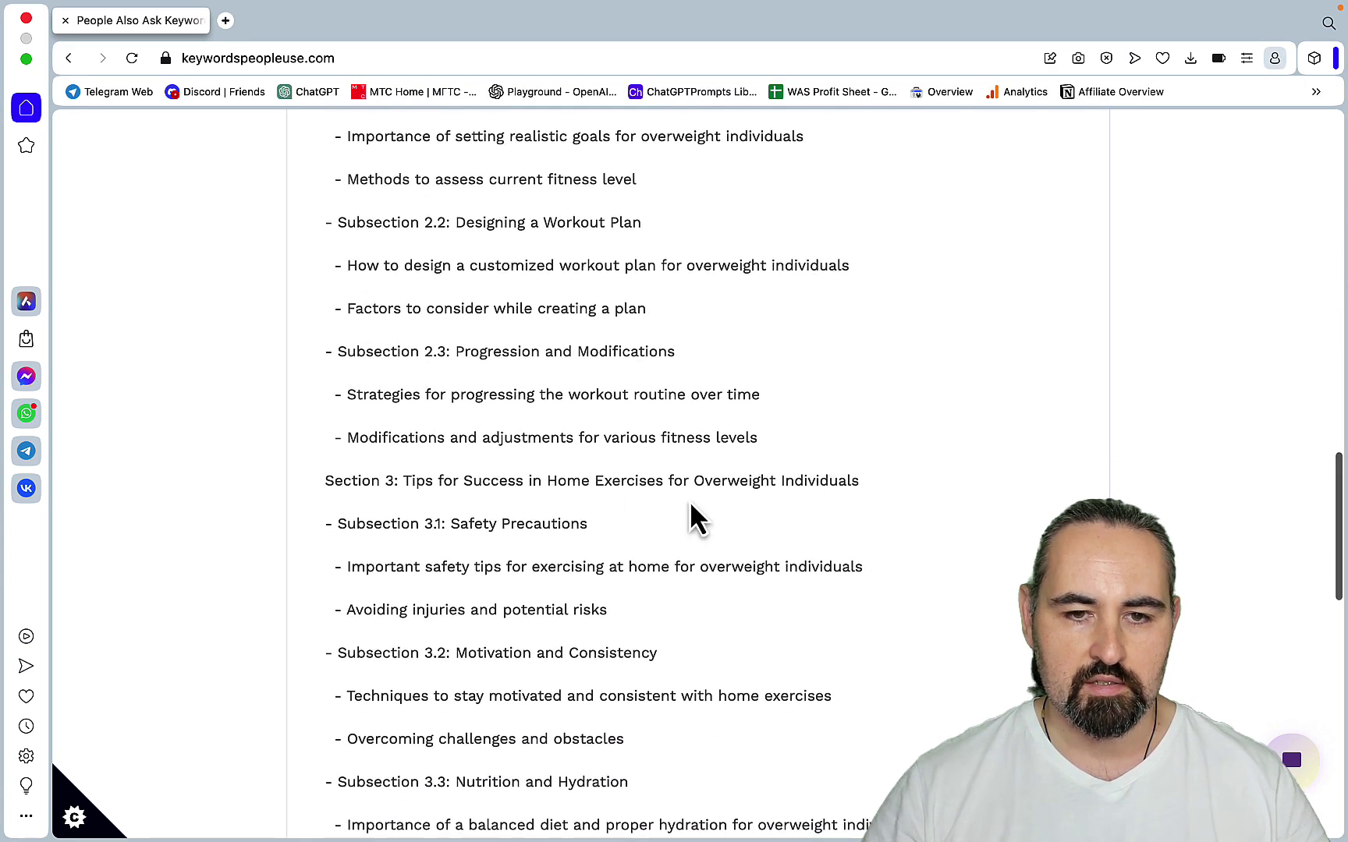
{"action": "scroll", "coordinate": [724, 499], "scroll_direction": "up", "scroll_amount": 2}
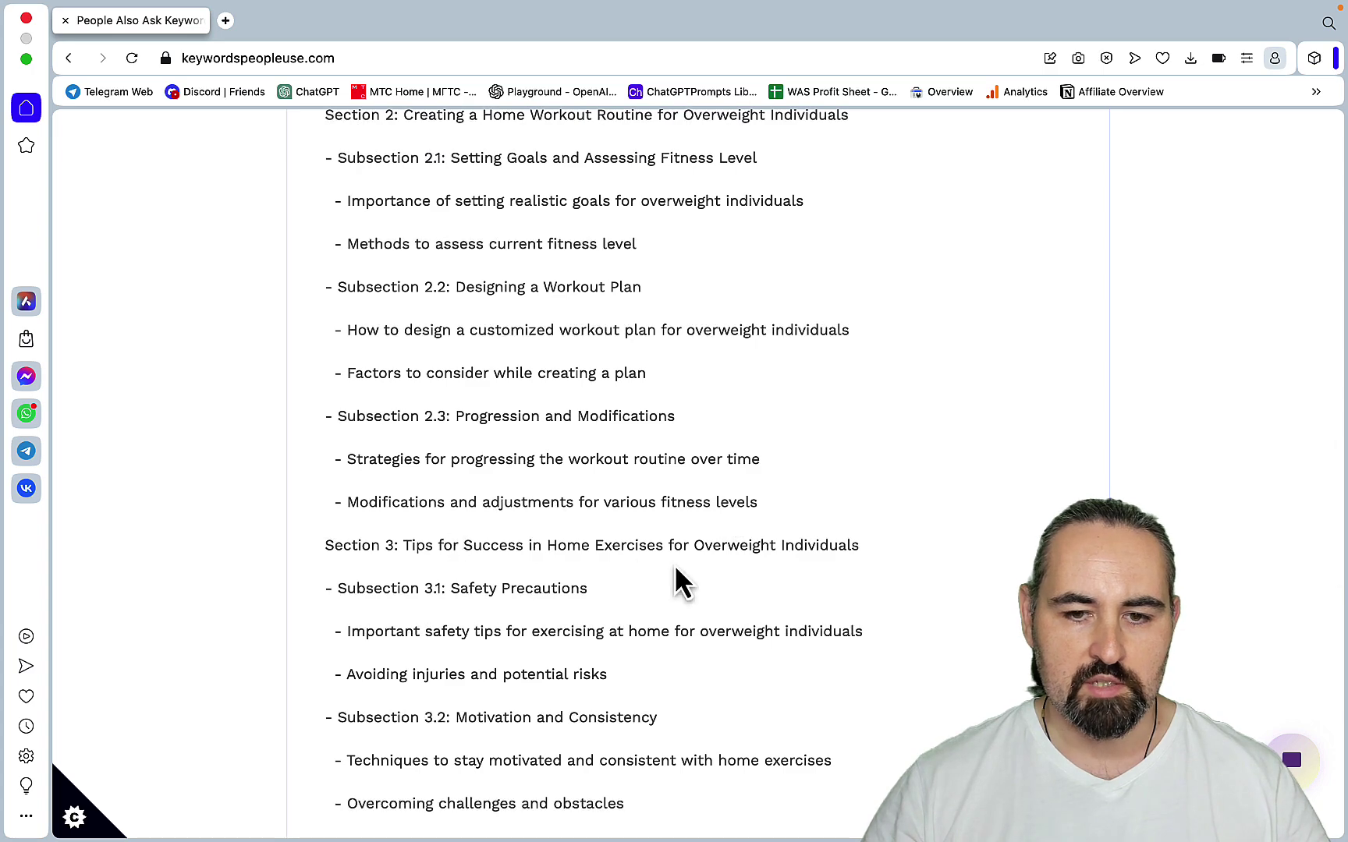
{"action": "scroll", "coordinate": [691, 597], "scroll_direction": "down", "scroll_amount": 1}
{"action": "scroll", "coordinate": [691, 602], "scroll_direction": "down", "scroll_amount": 4}
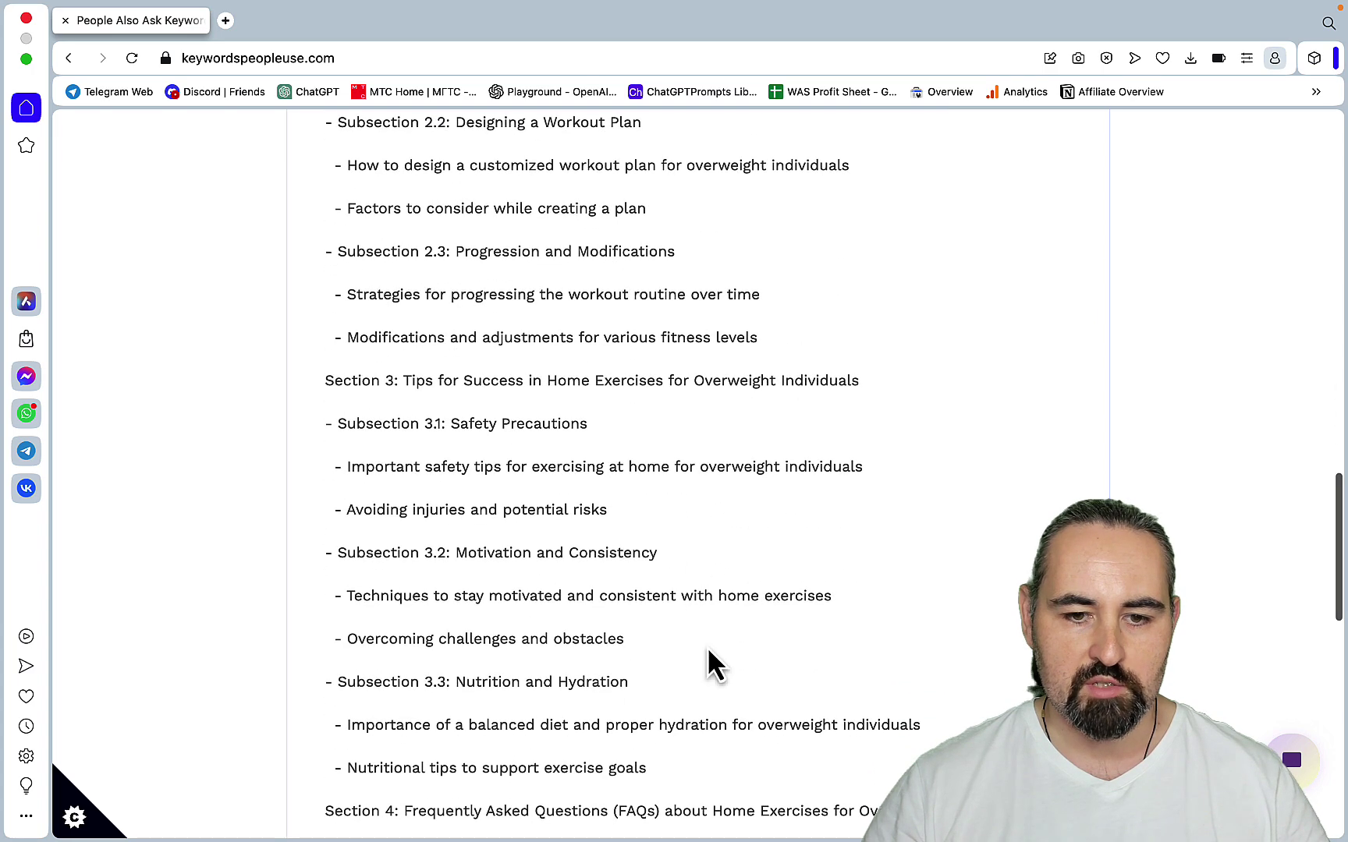
{"action": "scroll", "coordinate": [710, 663], "scroll_direction": "down", "scroll_amount": 6}
{"action": "scroll", "coordinate": [709, 651], "scroll_direction": "down", "scroll_amount": 6}
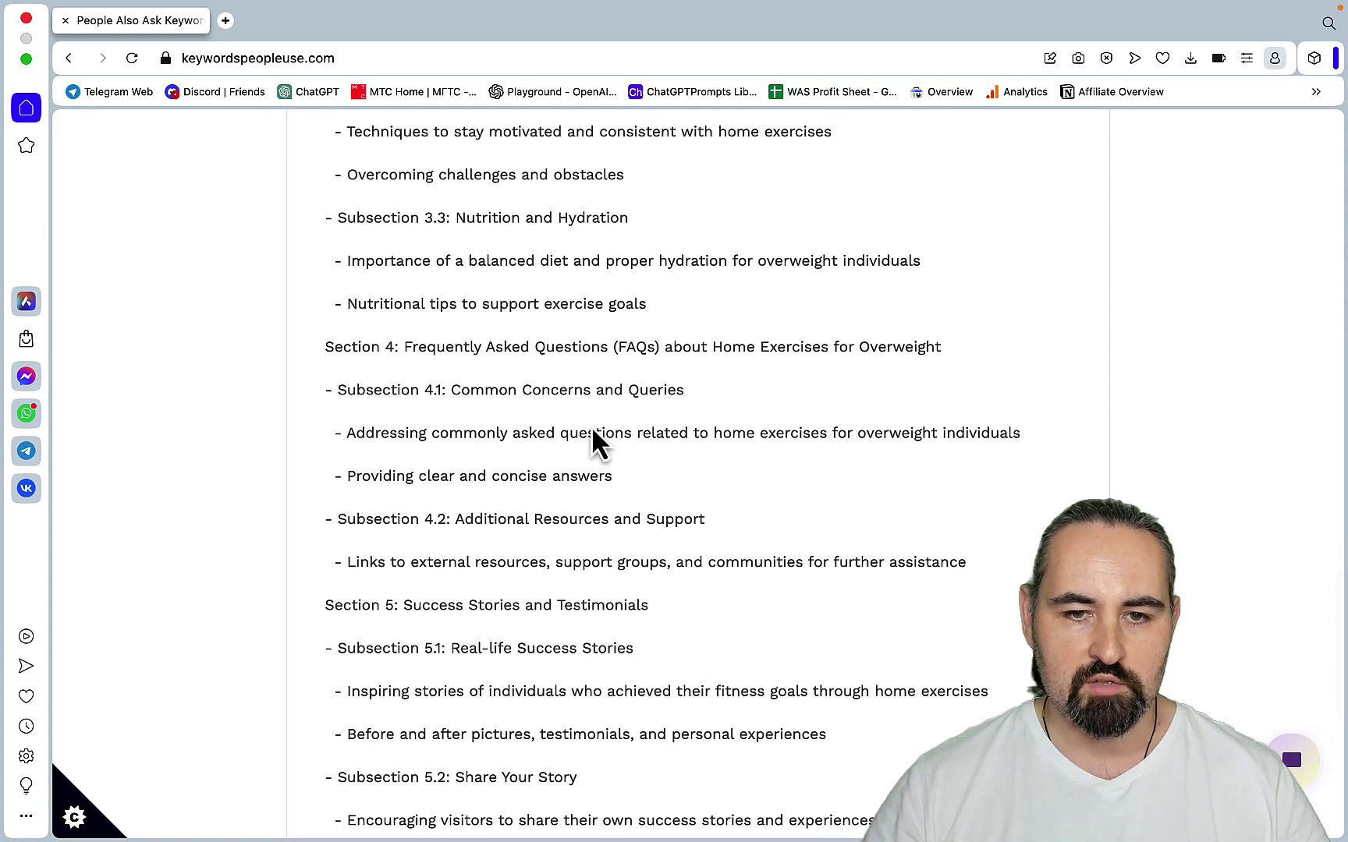
{"action": "scroll", "coordinate": [784, 470], "scroll_direction": "down", "scroll_amount": 5}
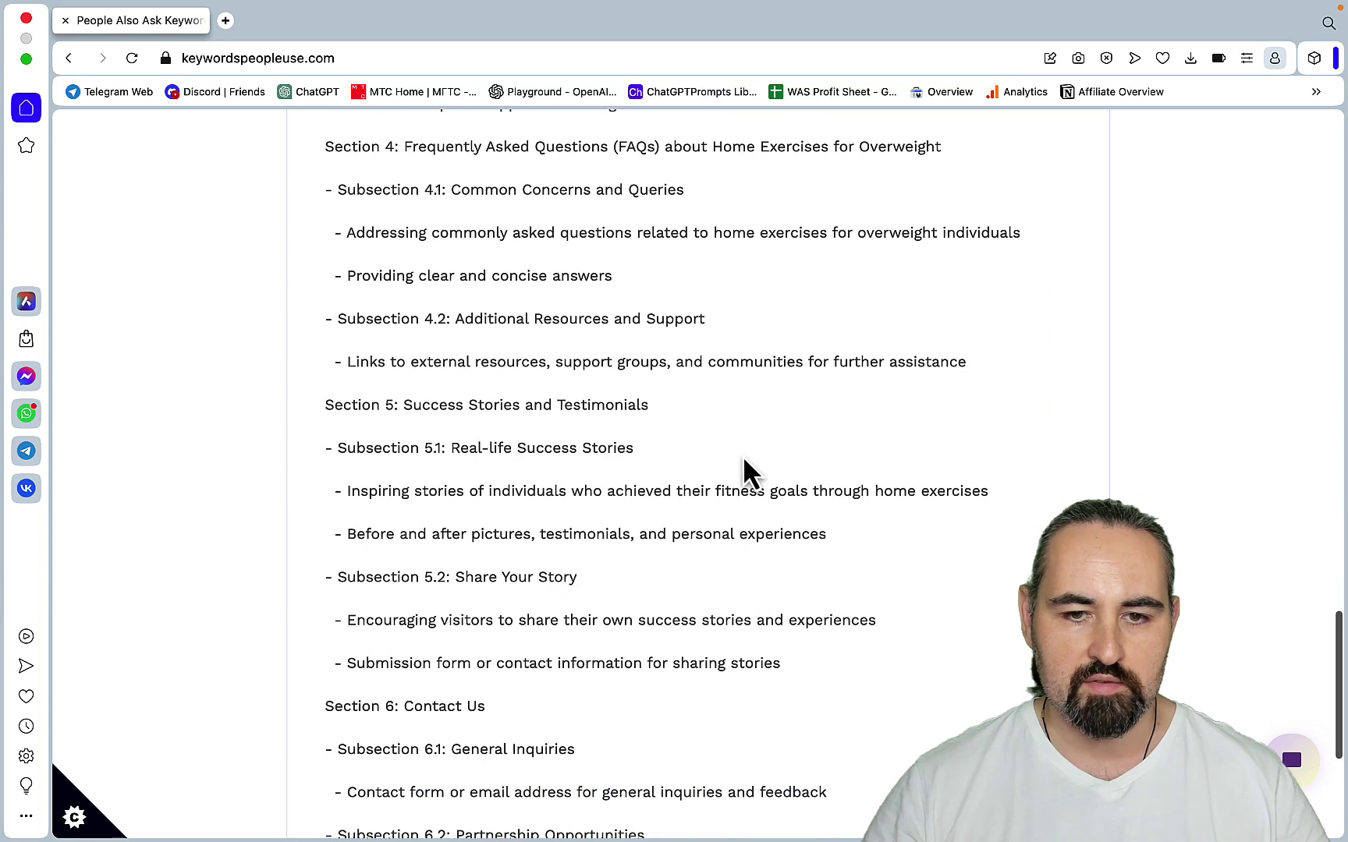
{"action": "scroll", "coordinate": [839, 499], "scroll_direction": "down", "scroll_amount": 7}
{"action": "scroll", "coordinate": [839, 498], "scroll_direction": "up", "scroll_amount": 20}
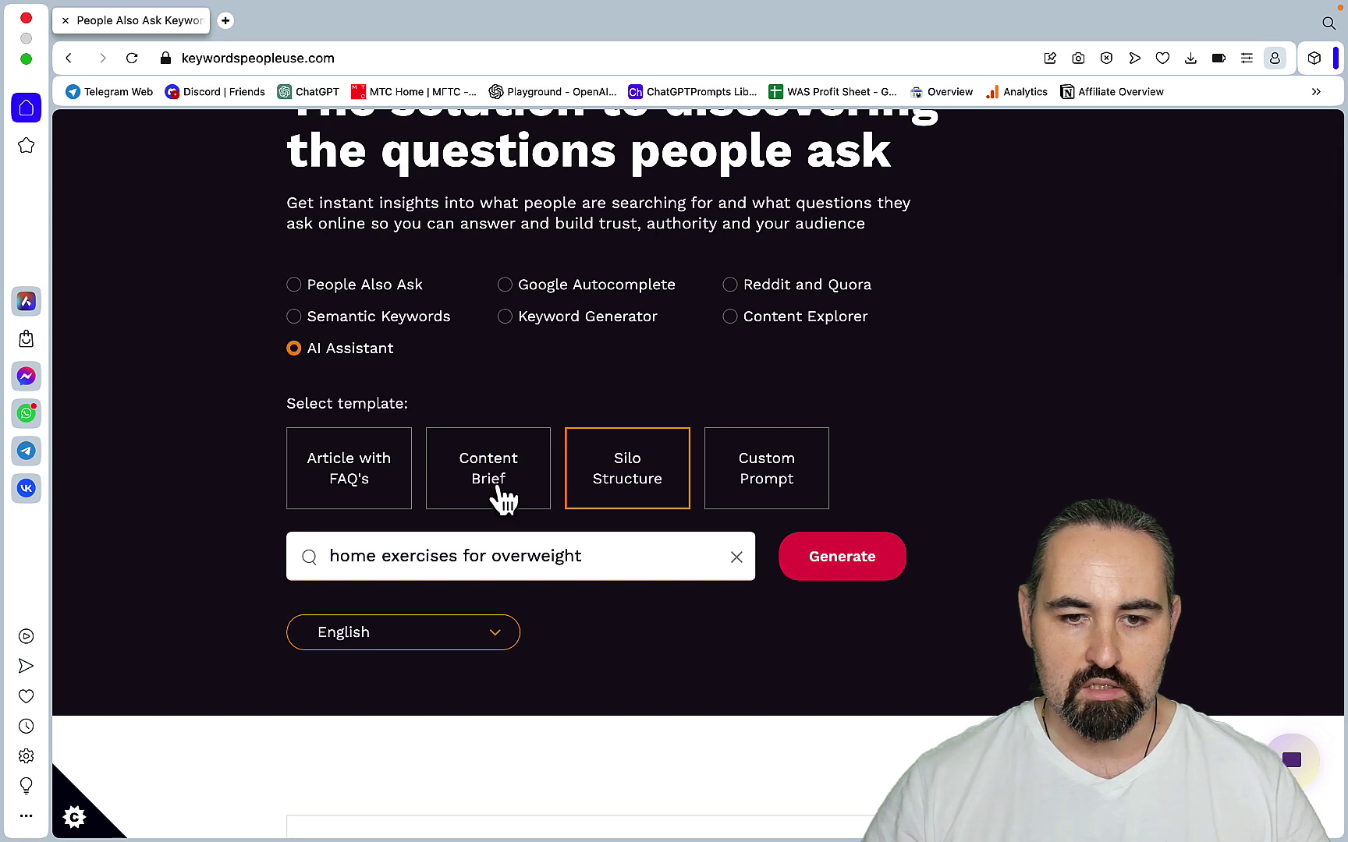
- Generate an Article with FAQ's for the query 'one-arm pushup' in the AI Assistant
{"action": "left_click_drag", "start_coordinate": [624, 551], "coordinate": [274, 547]}
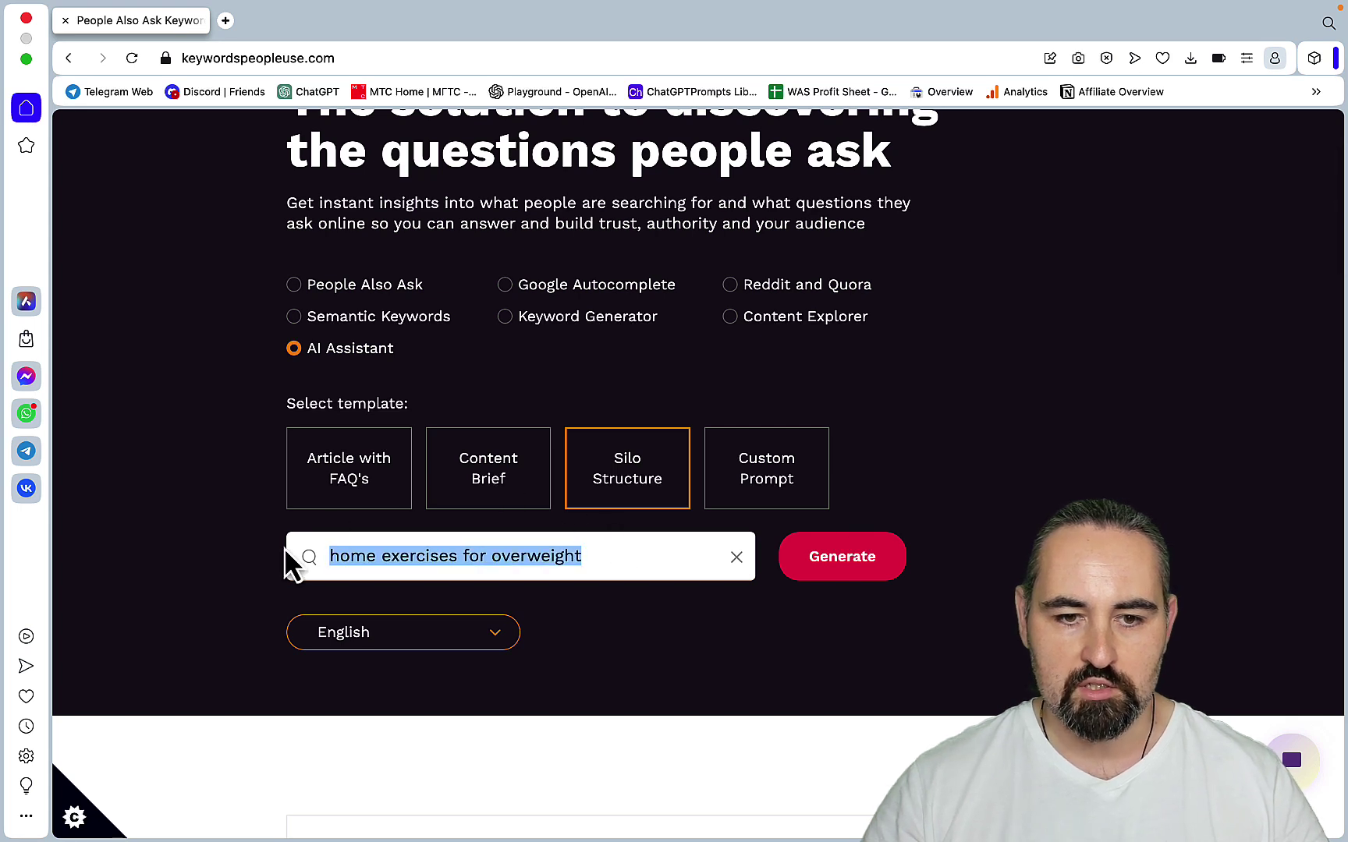
{"action": "type", "text": "one"}
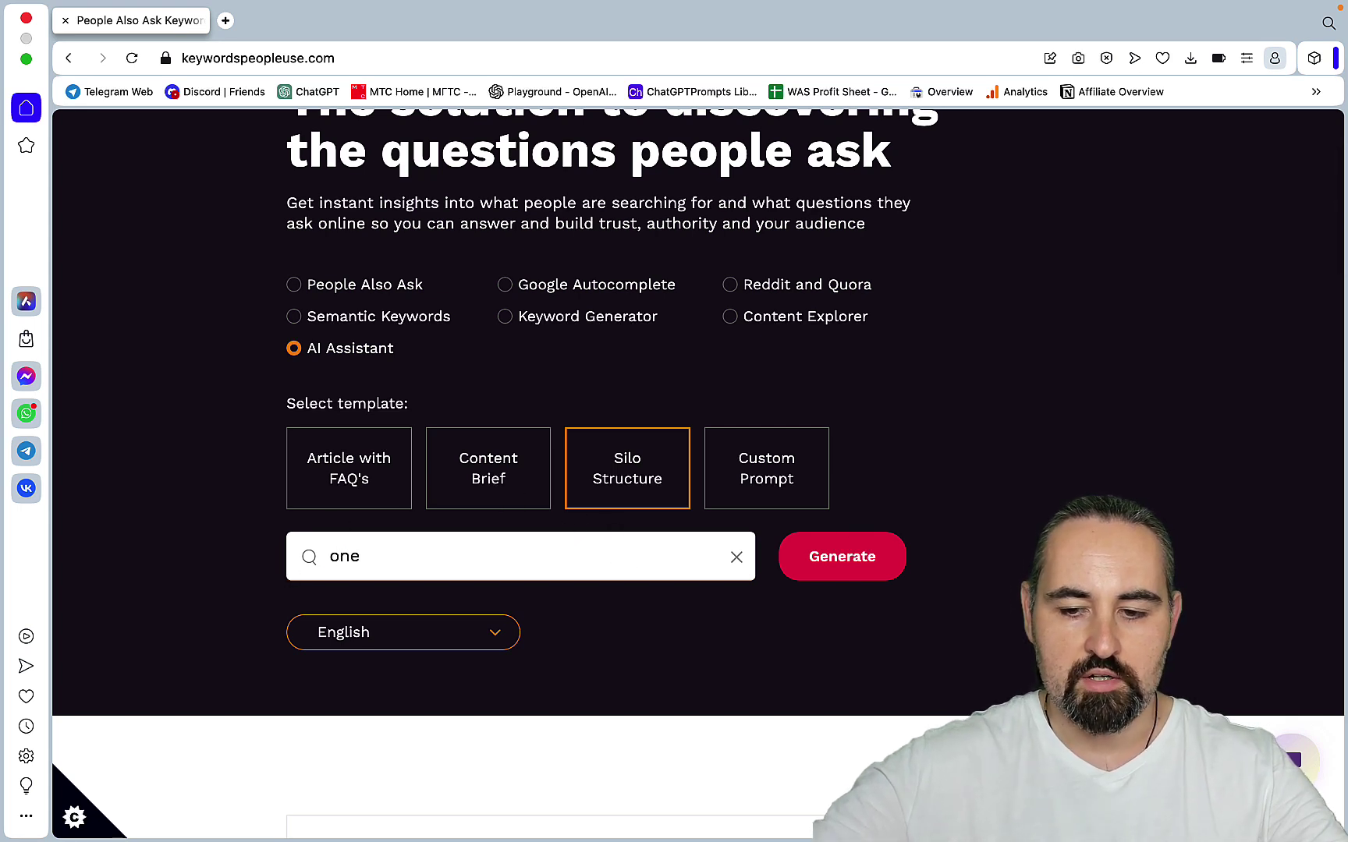
{"action": "type", "text": "-arm pus"}
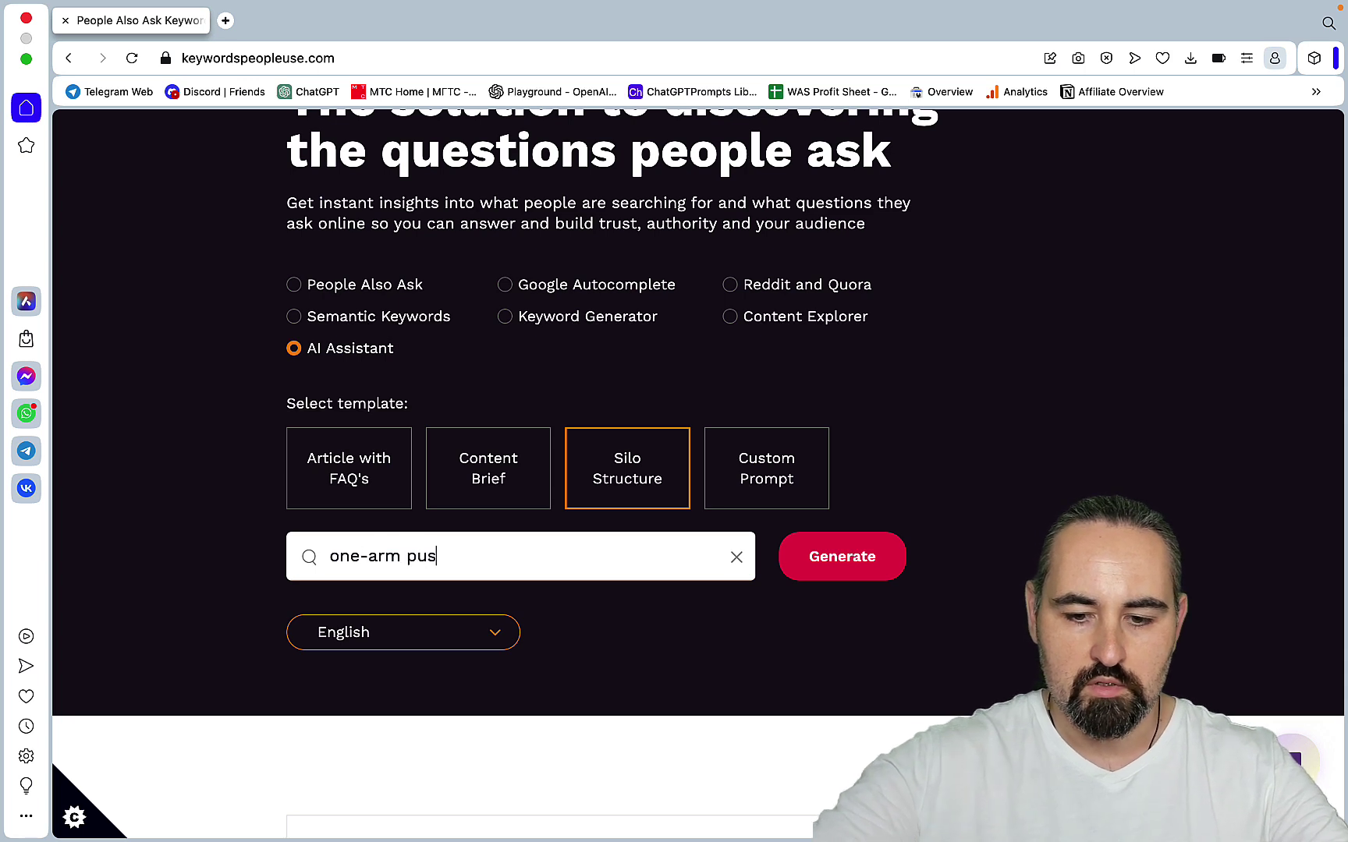
{"action": "type", "text": "hup"}
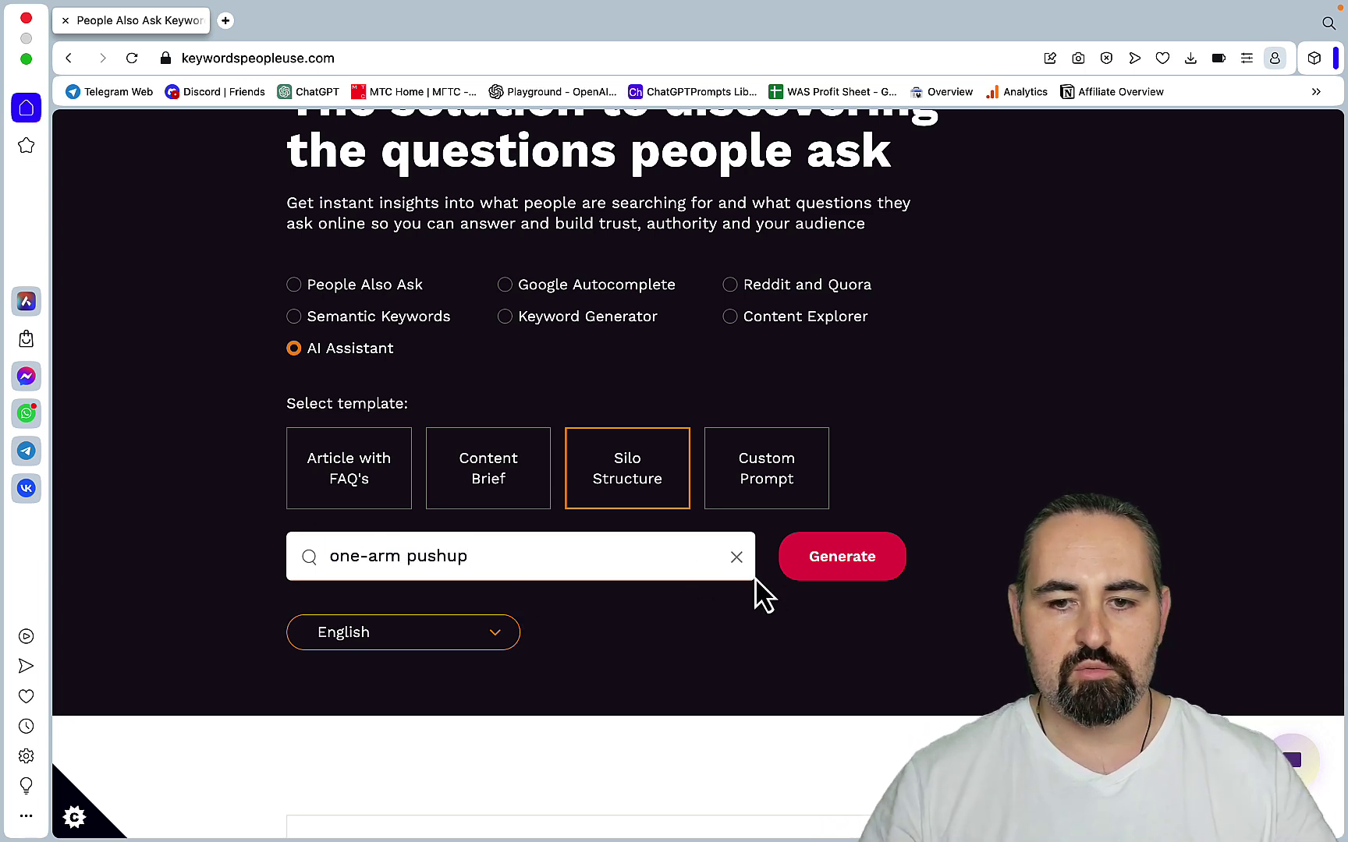
{"action": "left_click", "coordinate": [365, 499]}
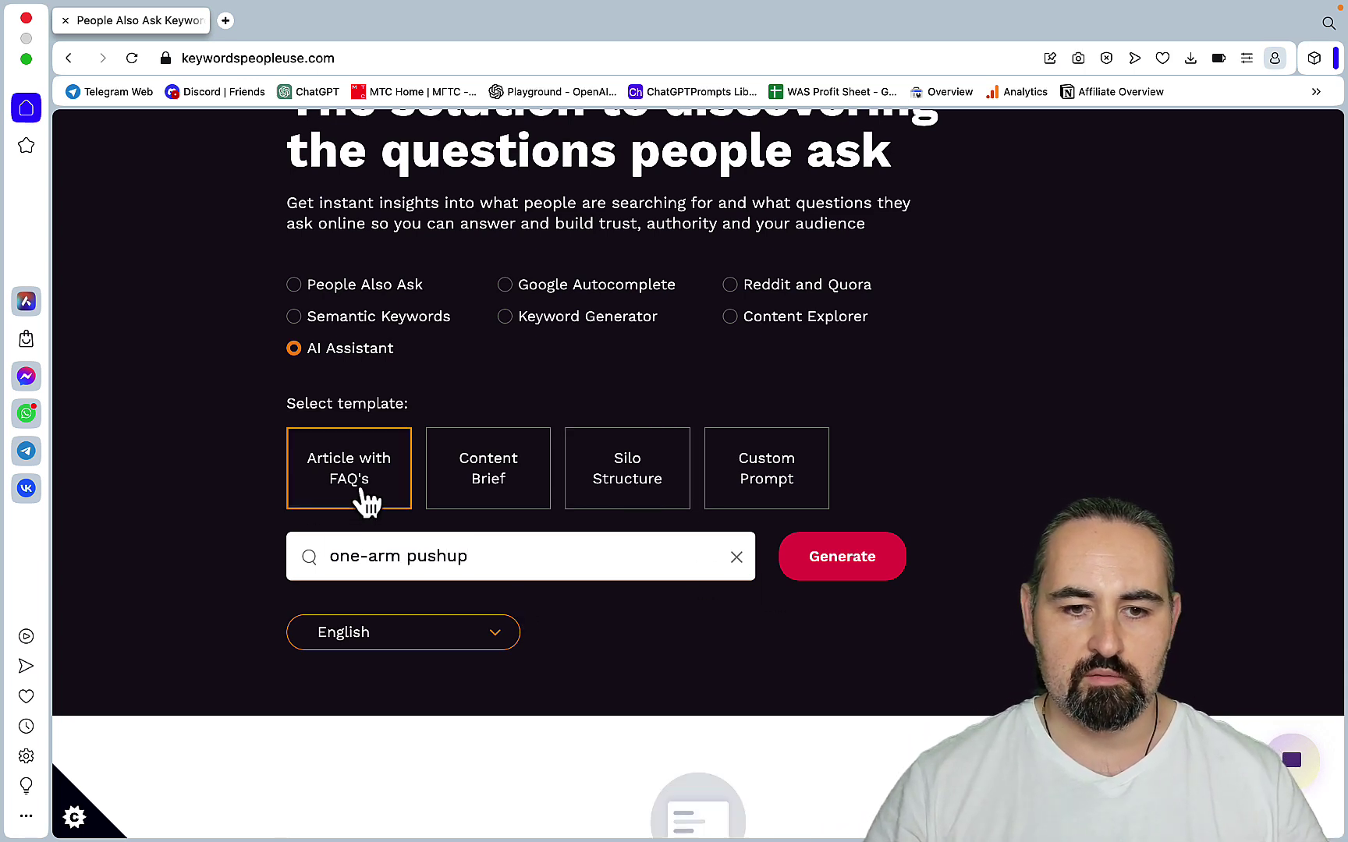
{"action": "left_click", "coordinate": [839, 573]}
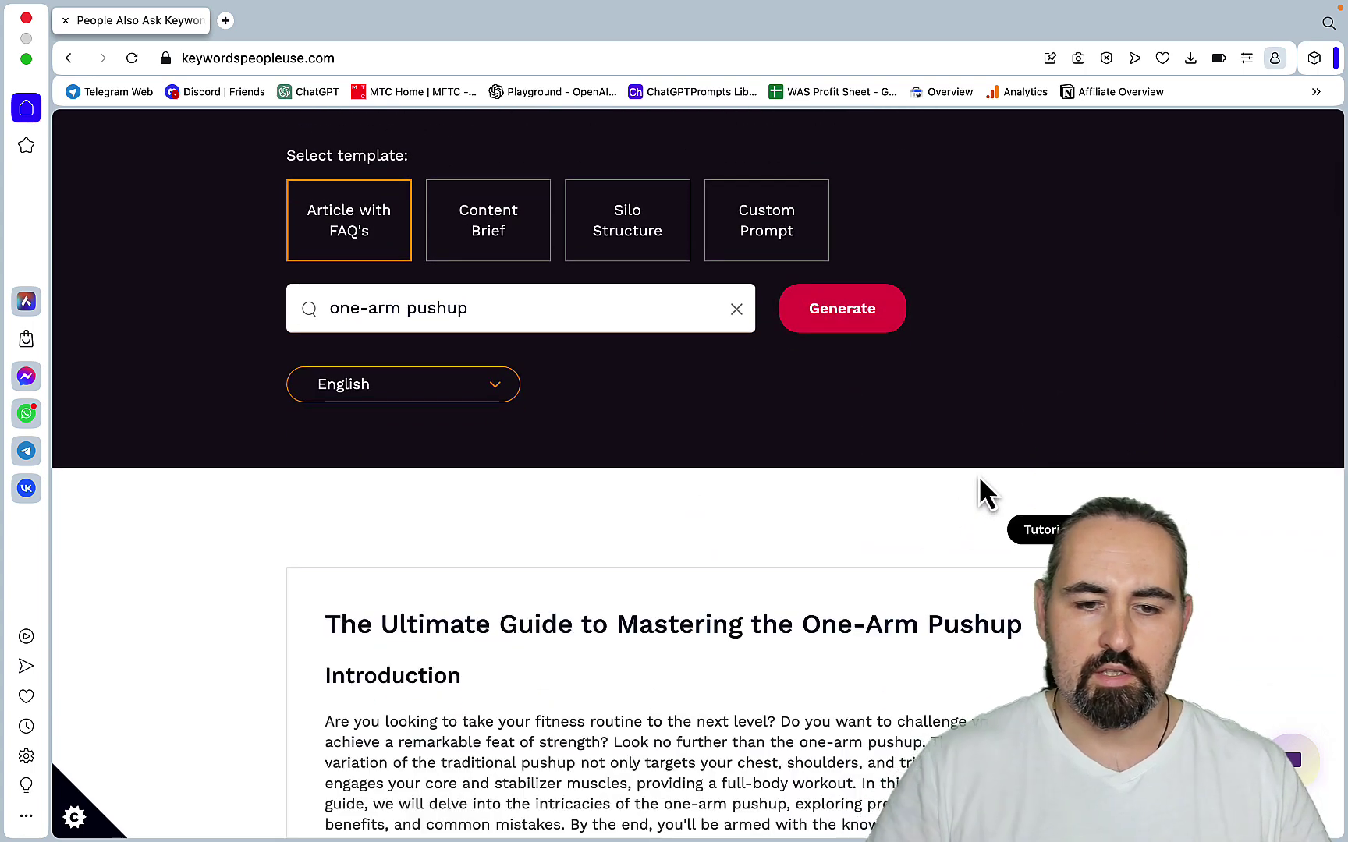
- Read through the article 'The Ultimate Guide to Mastering the One-Arm Pushup'
{"action": "scroll", "coordinate": [829, 602], "scroll_direction": "down", "scroll_amount": 1}
{"action": "scroll", "coordinate": [828, 597], "scroll_direction": "down", "scroll_amount": 2}
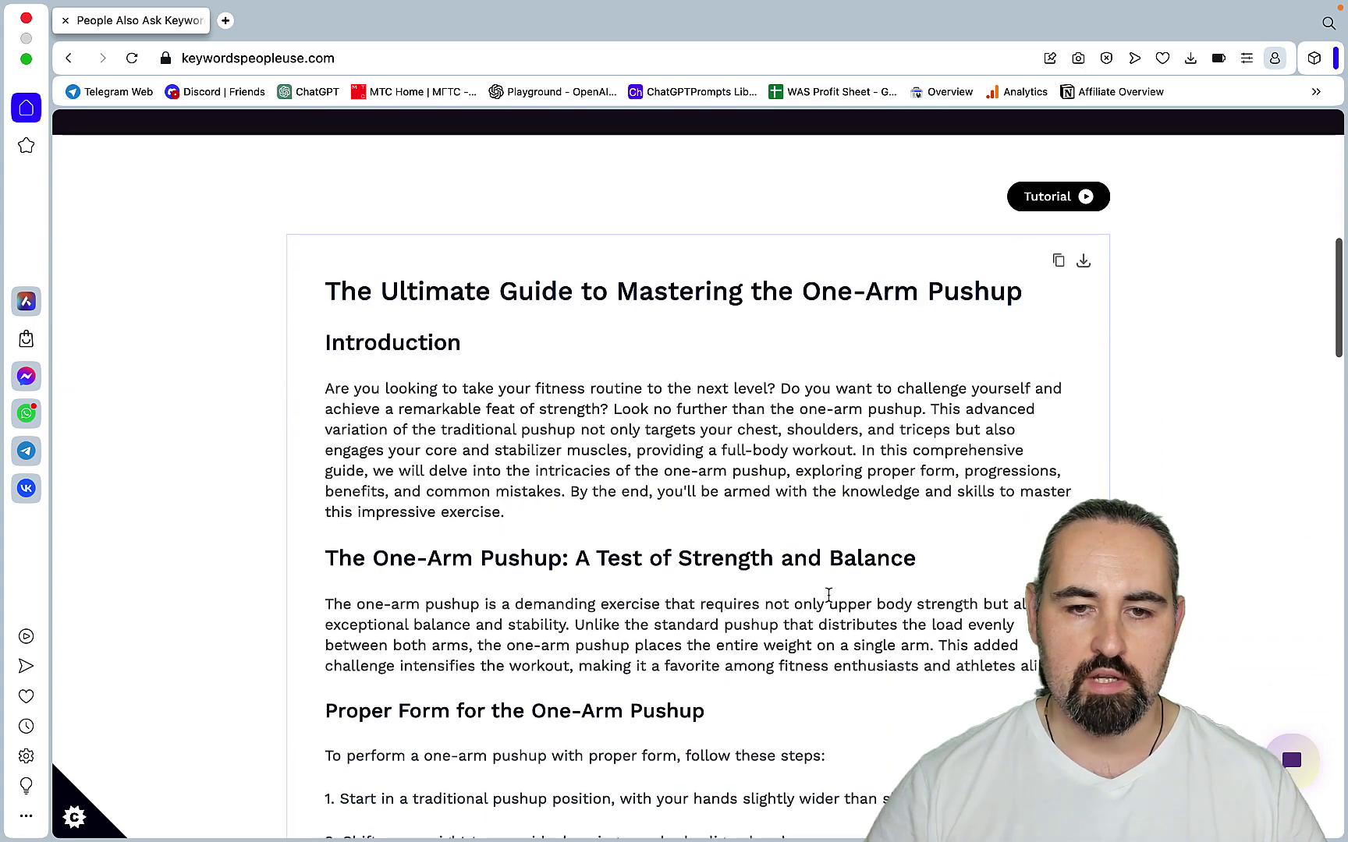
{"action": "scroll", "coordinate": [959, 451], "scroll_direction": "down", "scroll_amount": 3}
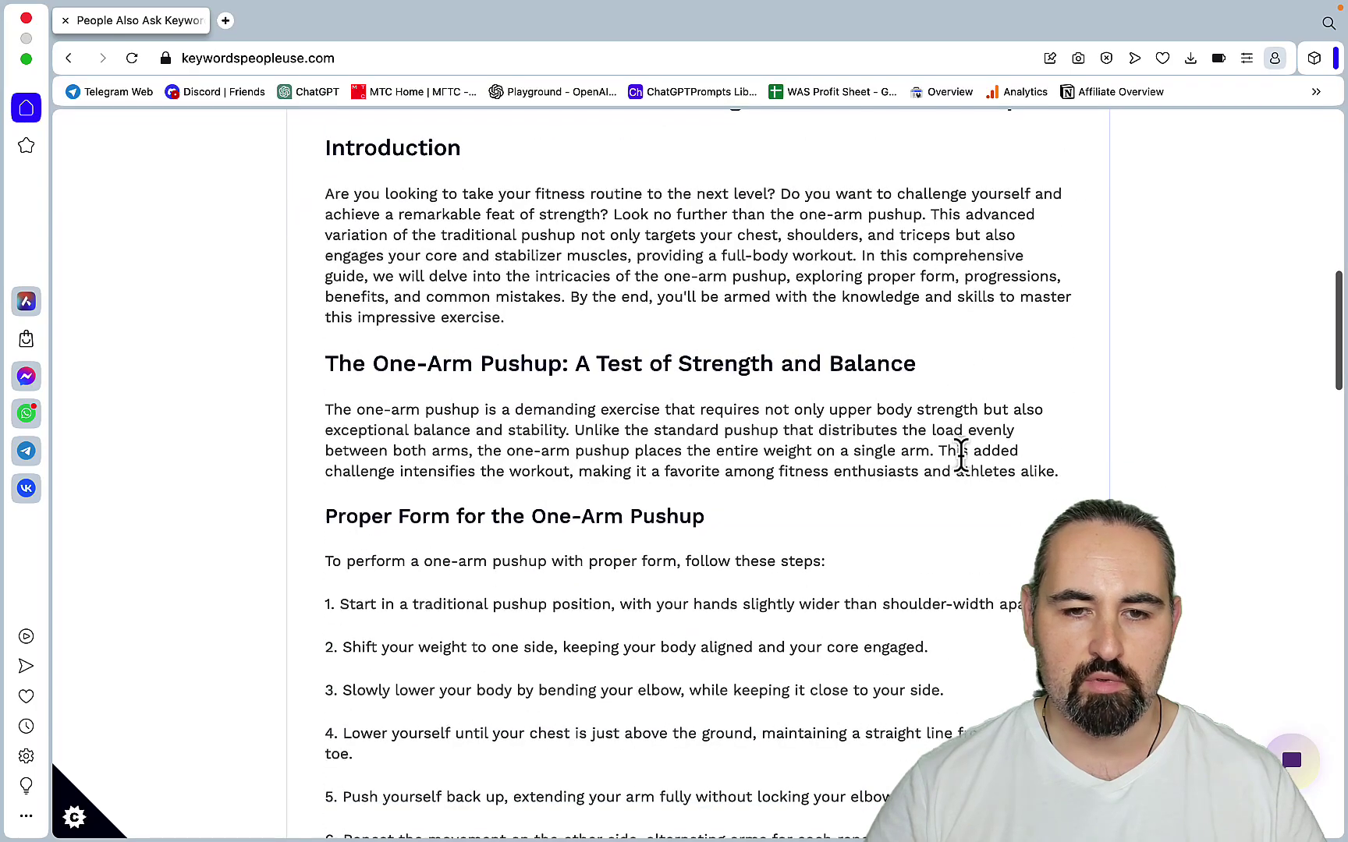
{"action": "scroll", "coordinate": [848, 406], "scroll_direction": "down", "scroll_amount": 3}
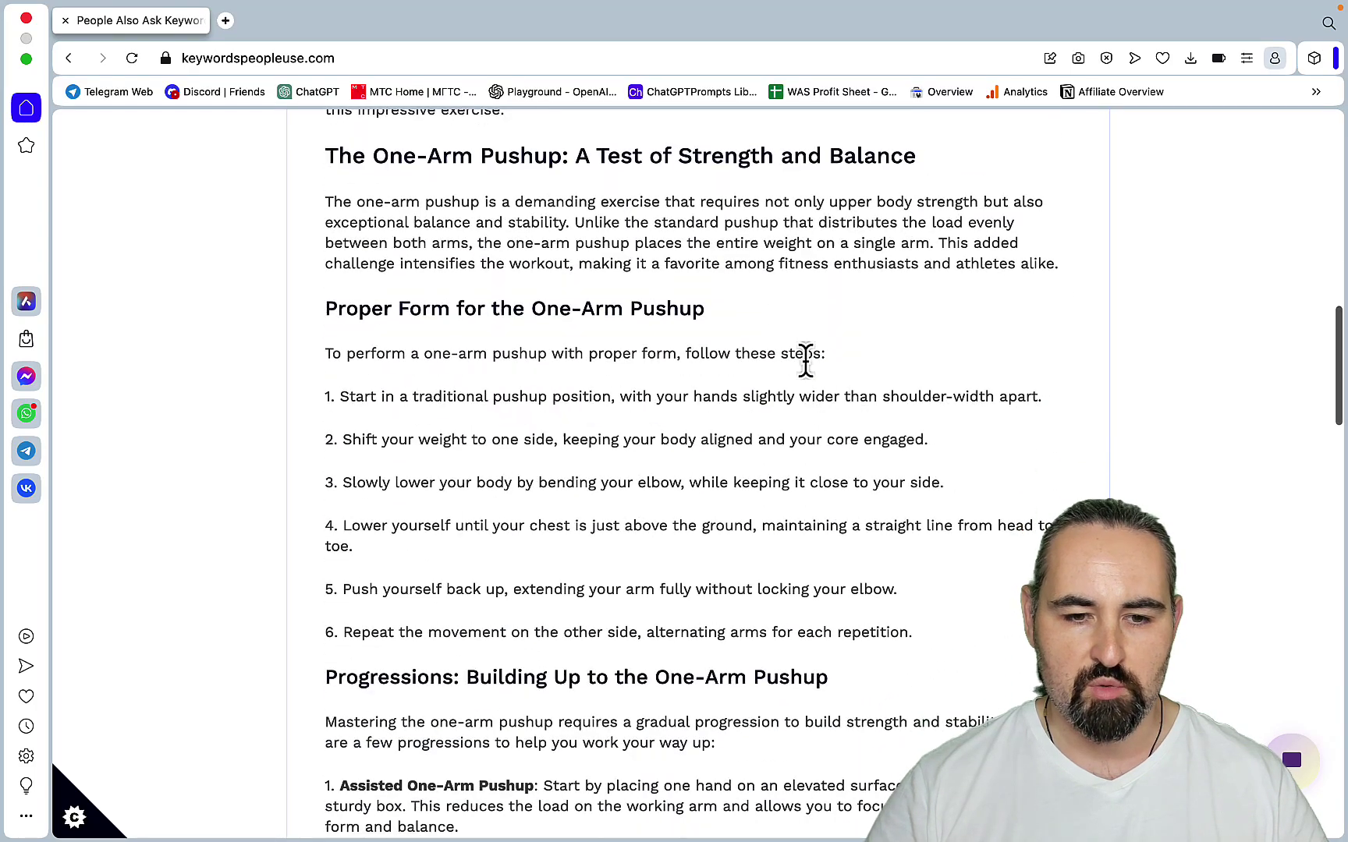
{"action": "scroll", "coordinate": [805, 360], "scroll_direction": "down", "scroll_amount": 15}
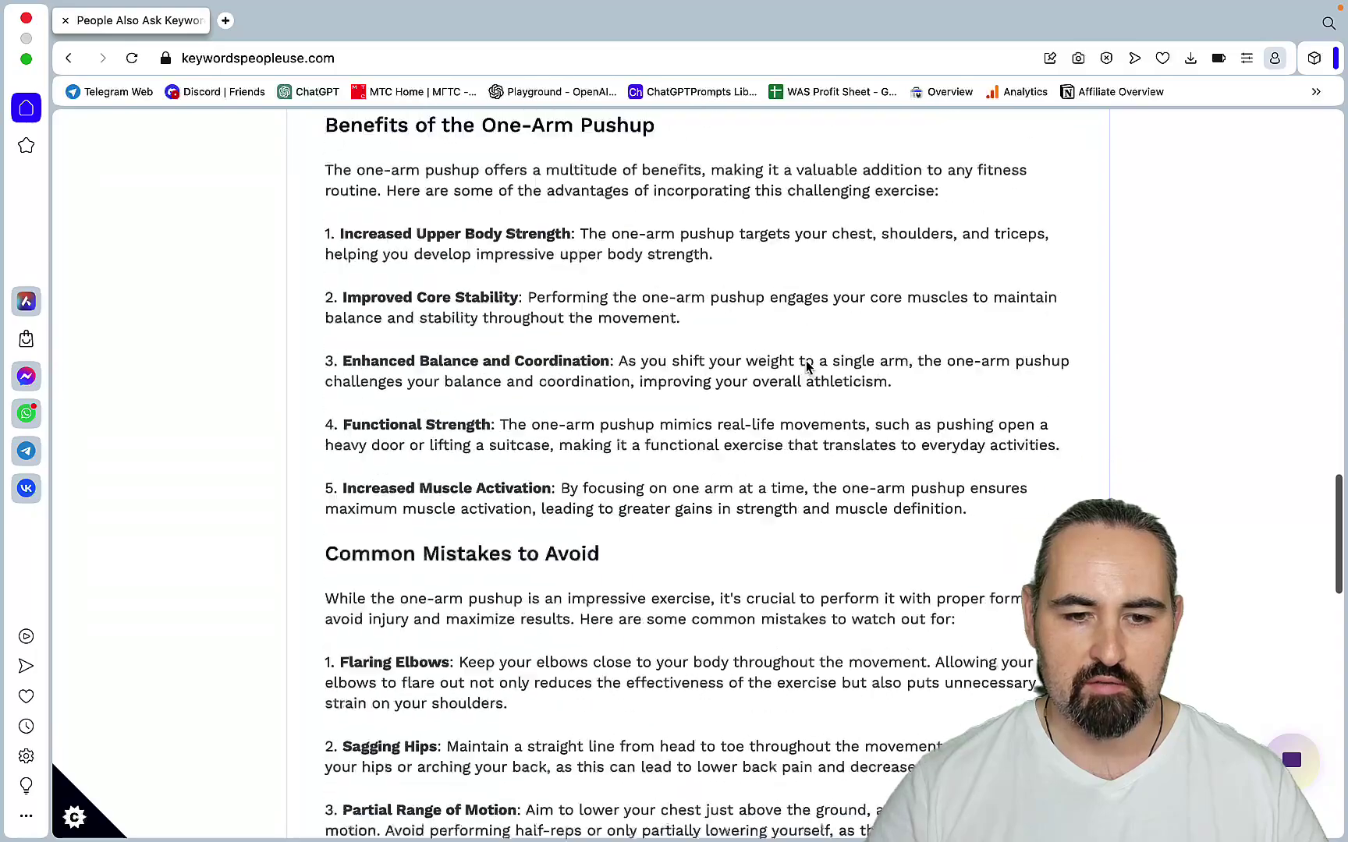
{"action": "scroll", "coordinate": [807, 366], "scroll_direction": "down", "scroll_amount": 11}
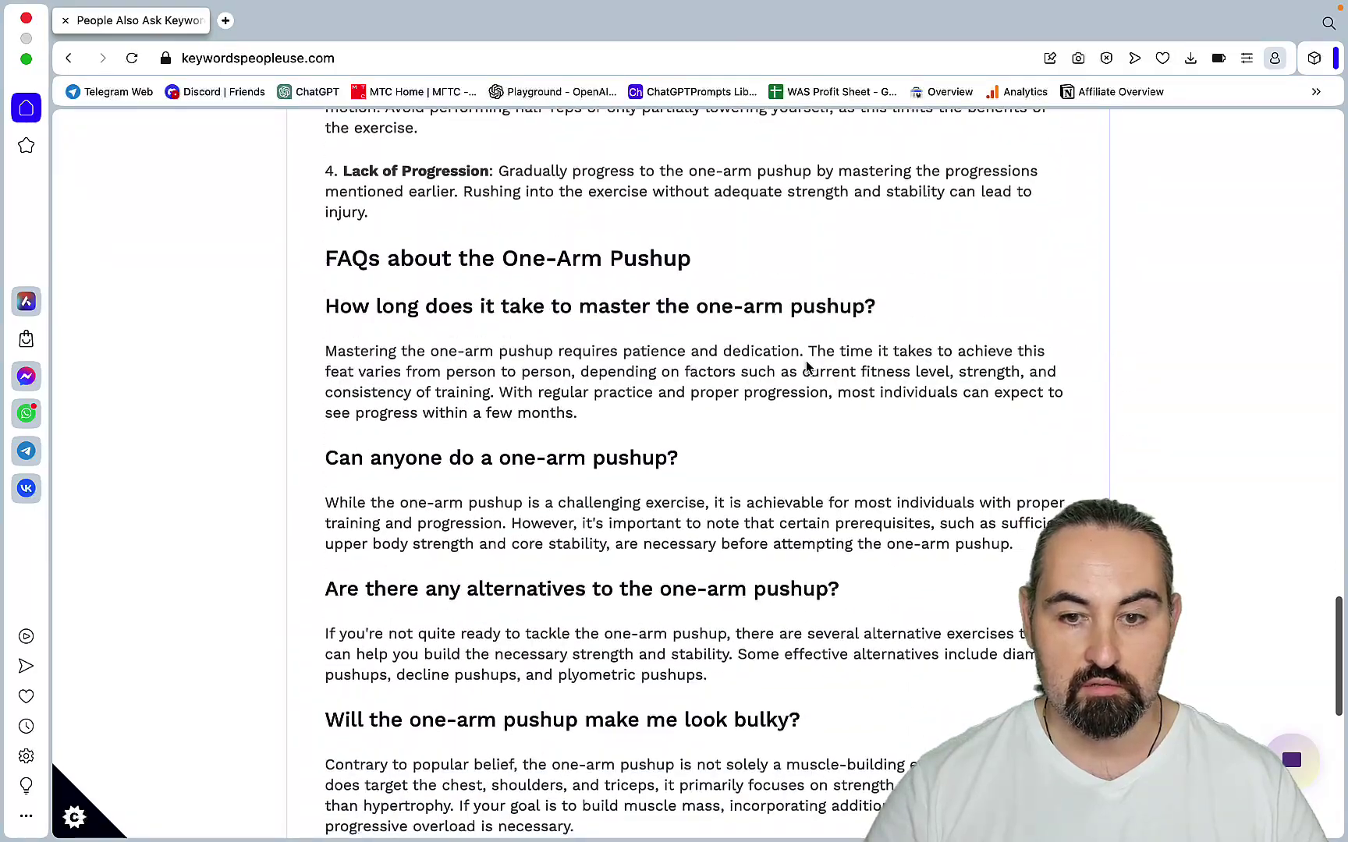
{"action": "scroll", "coordinate": [807, 366], "scroll_direction": "down", "scroll_amount": 10}
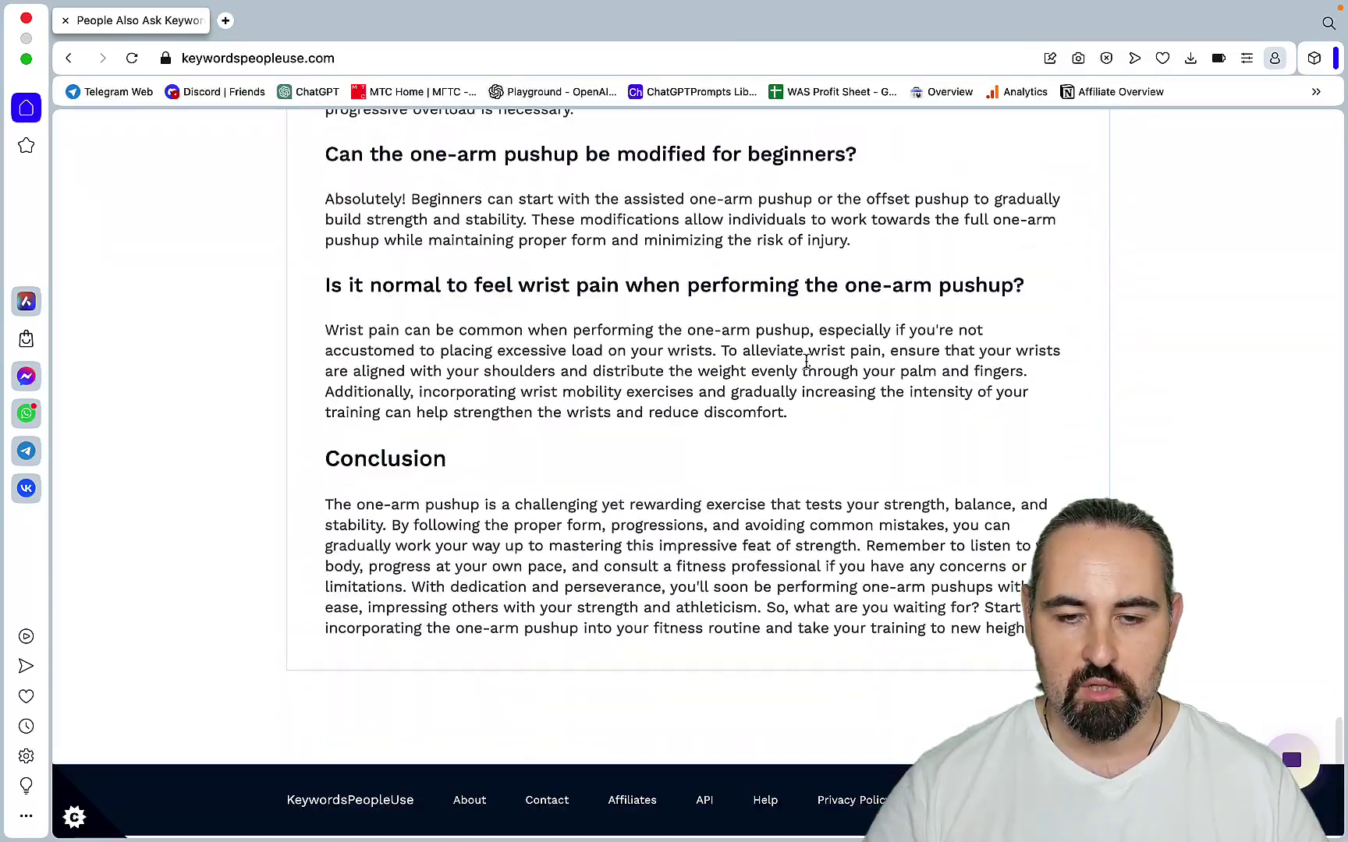
{"action": "scroll", "coordinate": [806, 361], "scroll_direction": "up", "scroll_amount": 3}
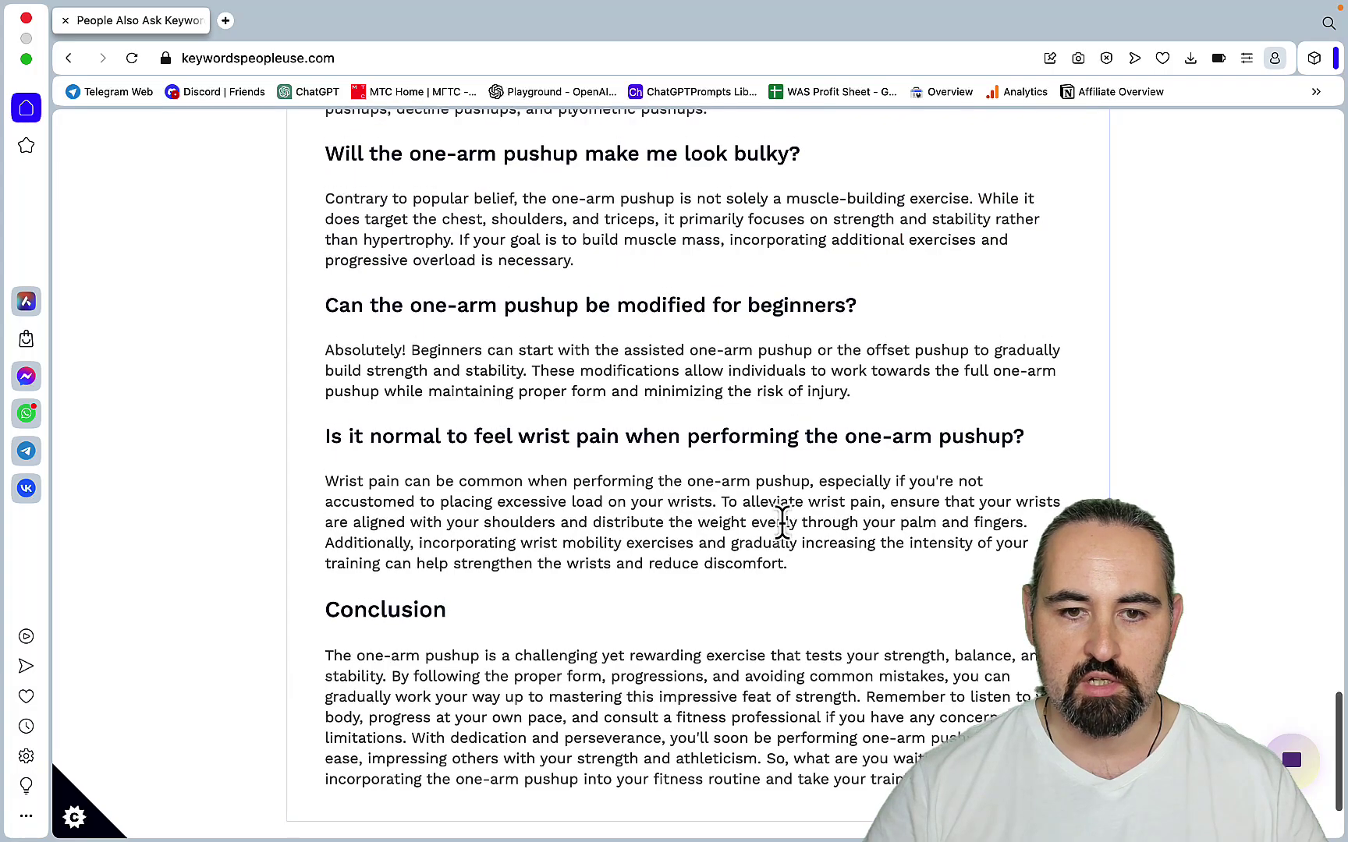
{"action": "scroll", "coordinate": [781, 523], "scroll_direction": "up", "scroll_amount": 20}
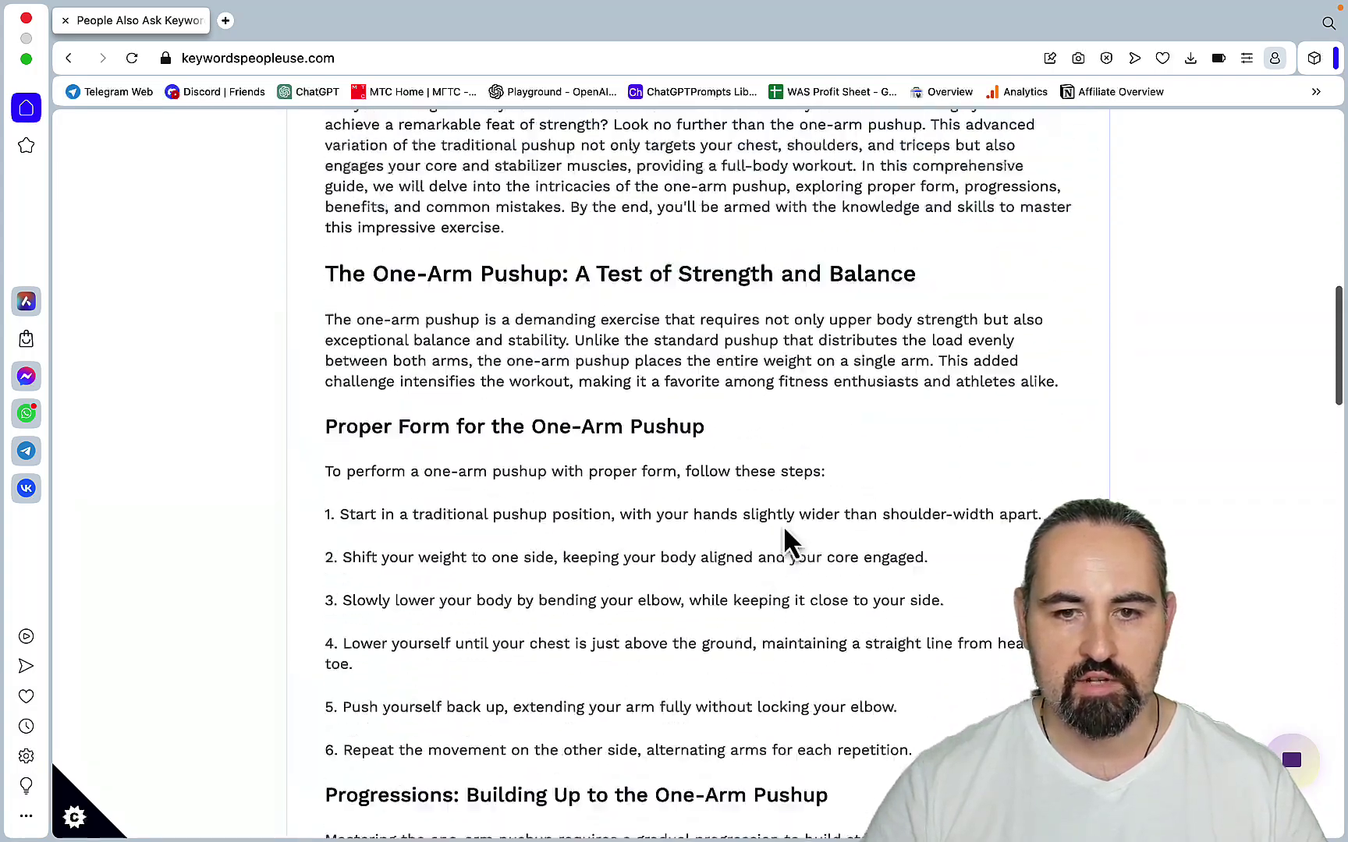
{"action": "scroll", "coordinate": [785, 540], "scroll_direction": "up", "scroll_amount": 14}
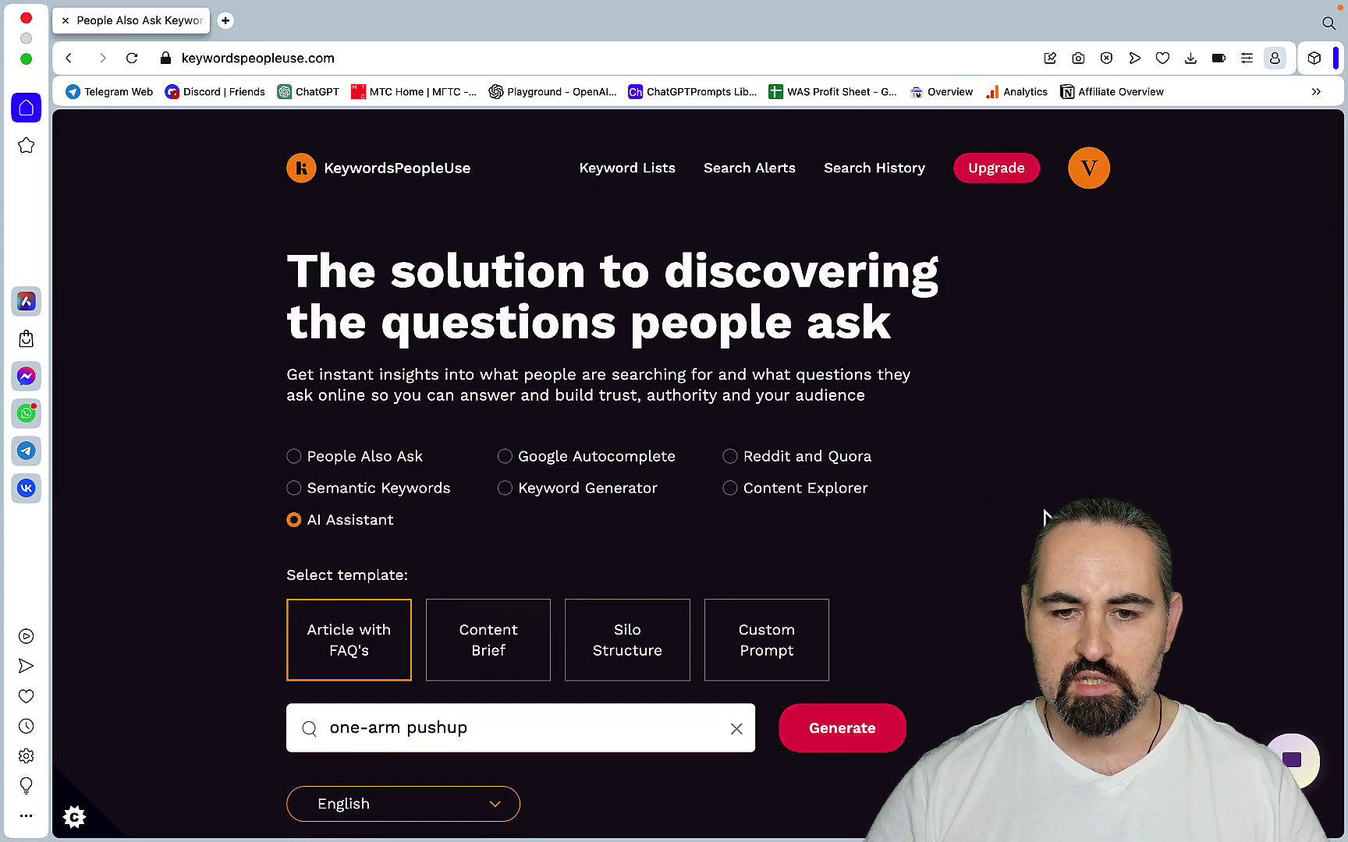
{"action": "scroll", "coordinate": [1046, 516], "scroll_direction": "down", "scroll_amount": 2}
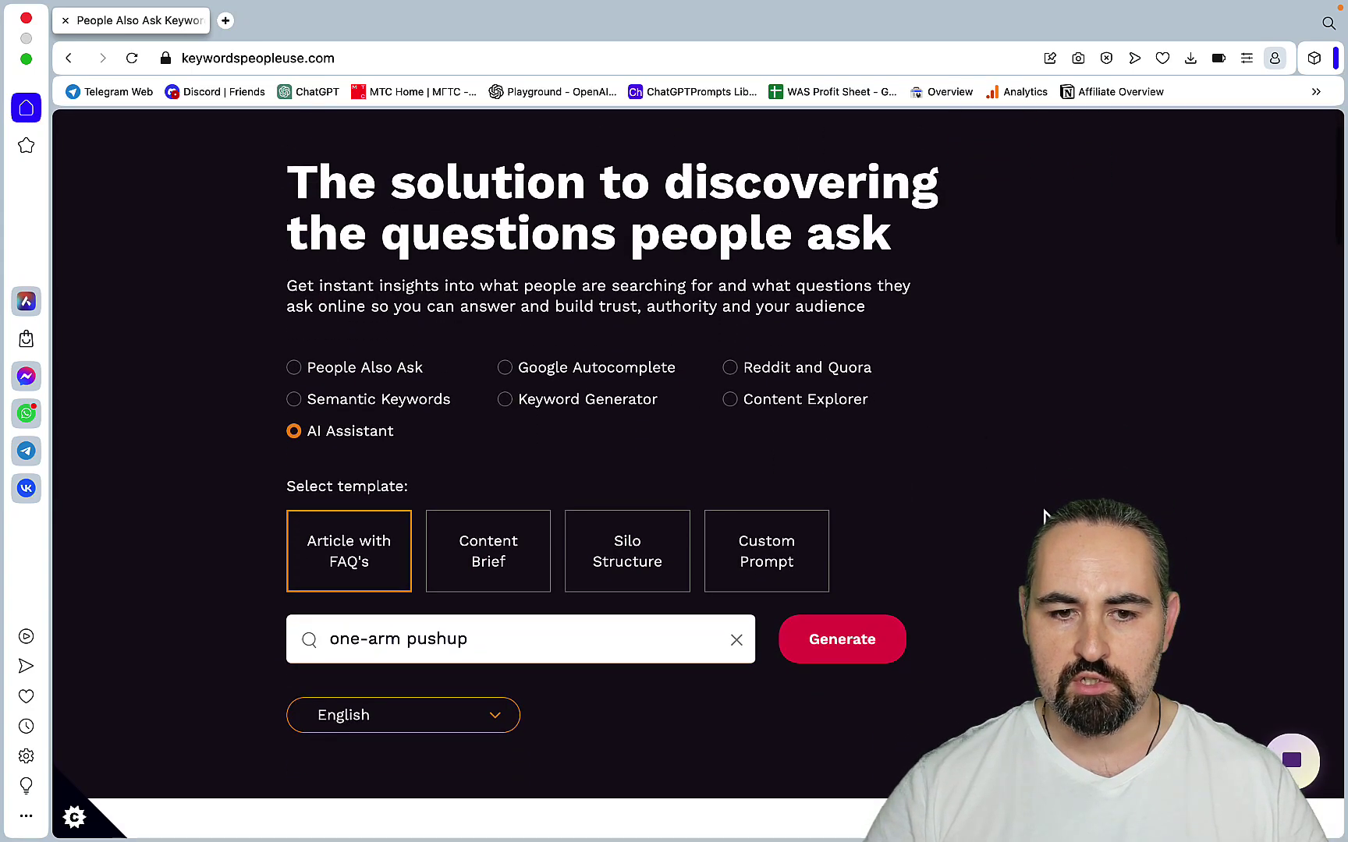
{"action": "scroll", "coordinate": [1045, 516], "scroll_direction": "up", "scroll_amount": 1}
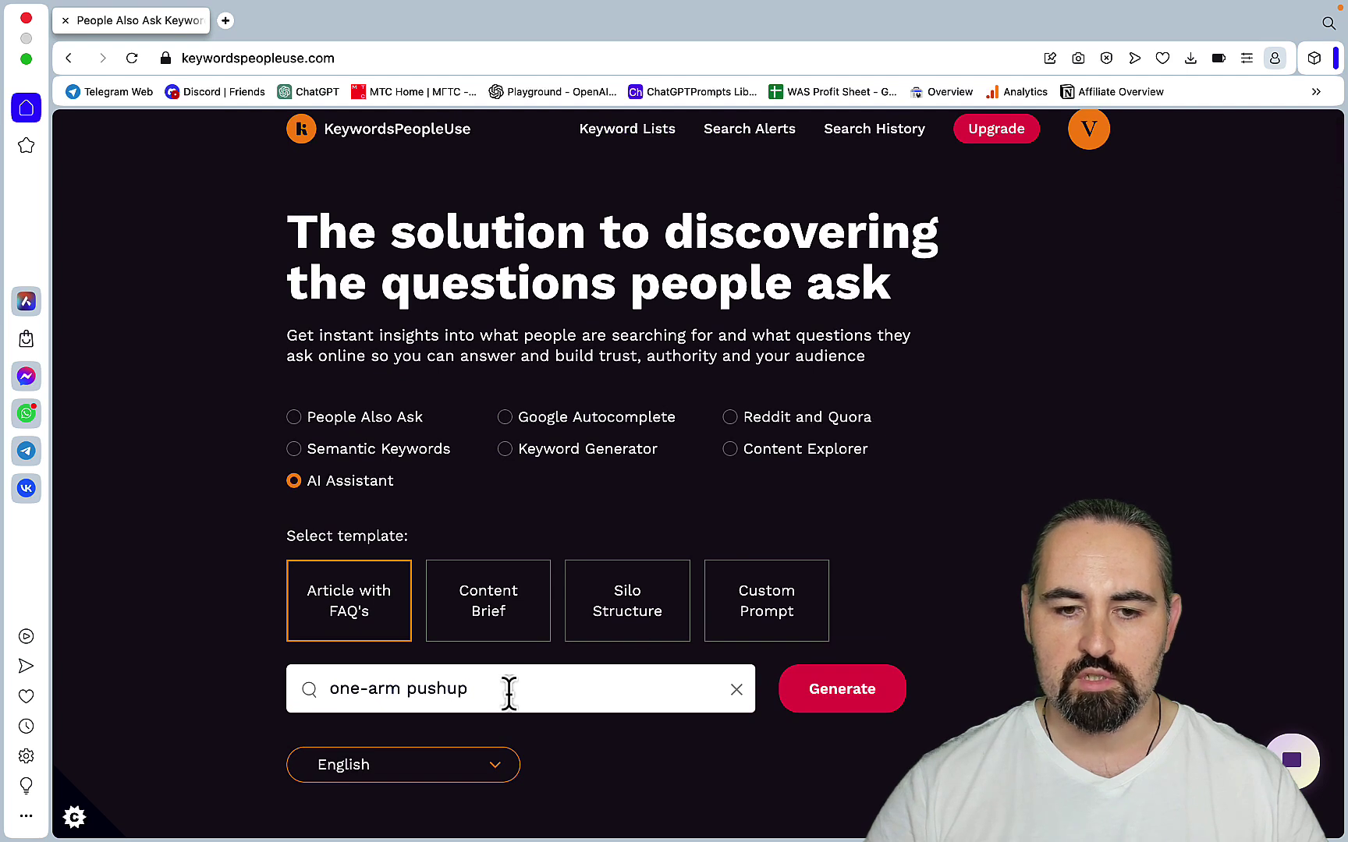